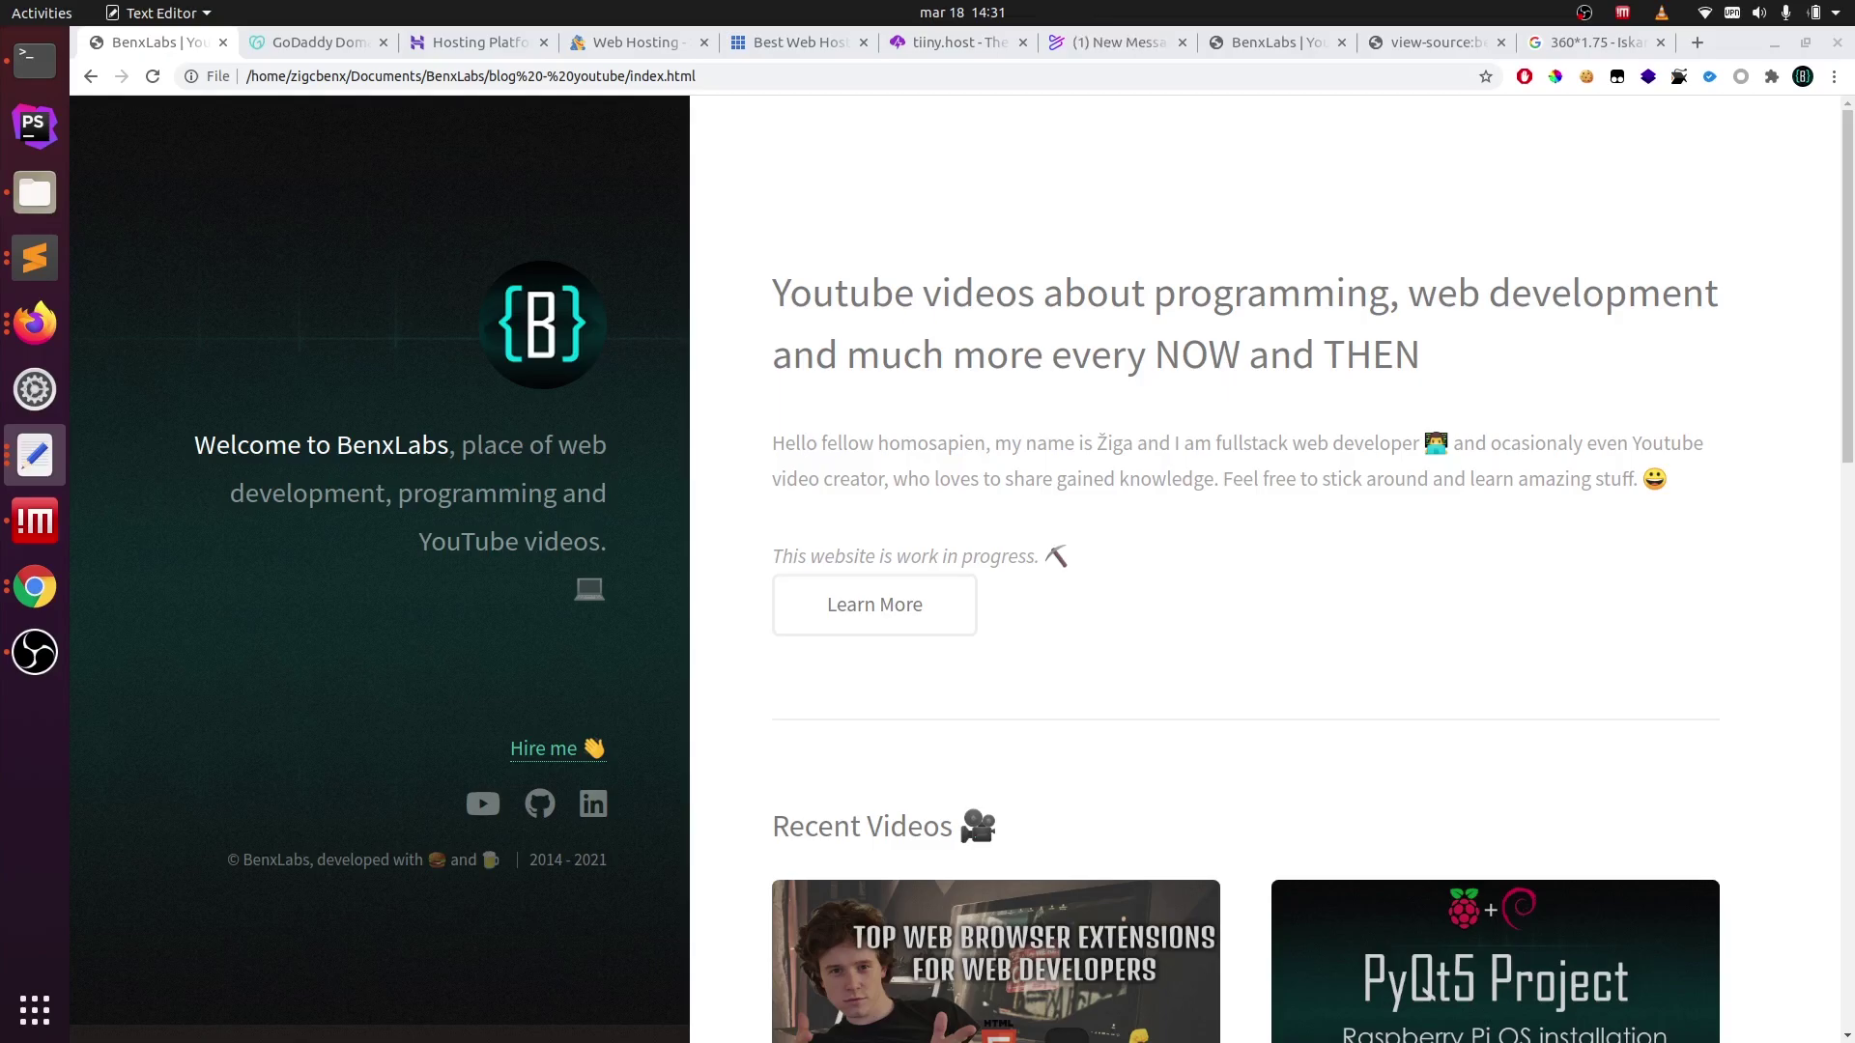
- Load the live benxlabs.com site in the BenxLabs tab, then return to the Powtoon presentation
click(1092, 42)
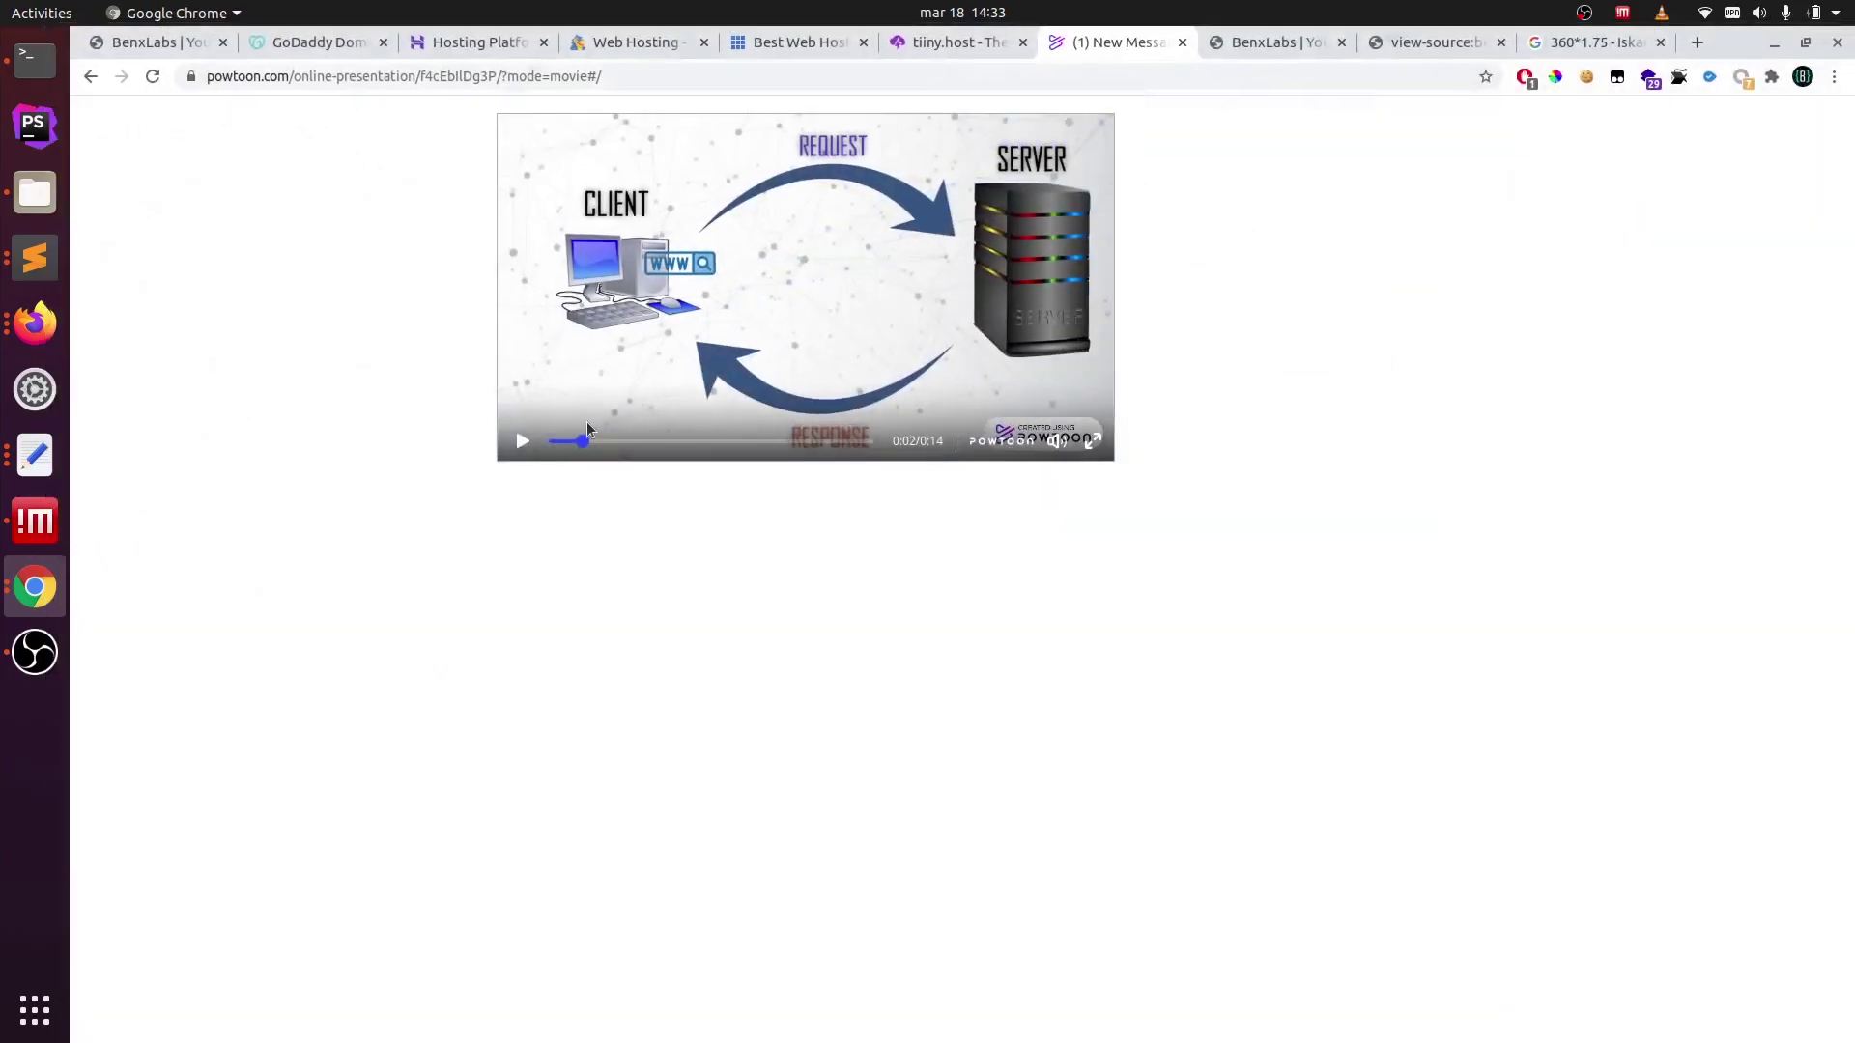
click(164, 42)
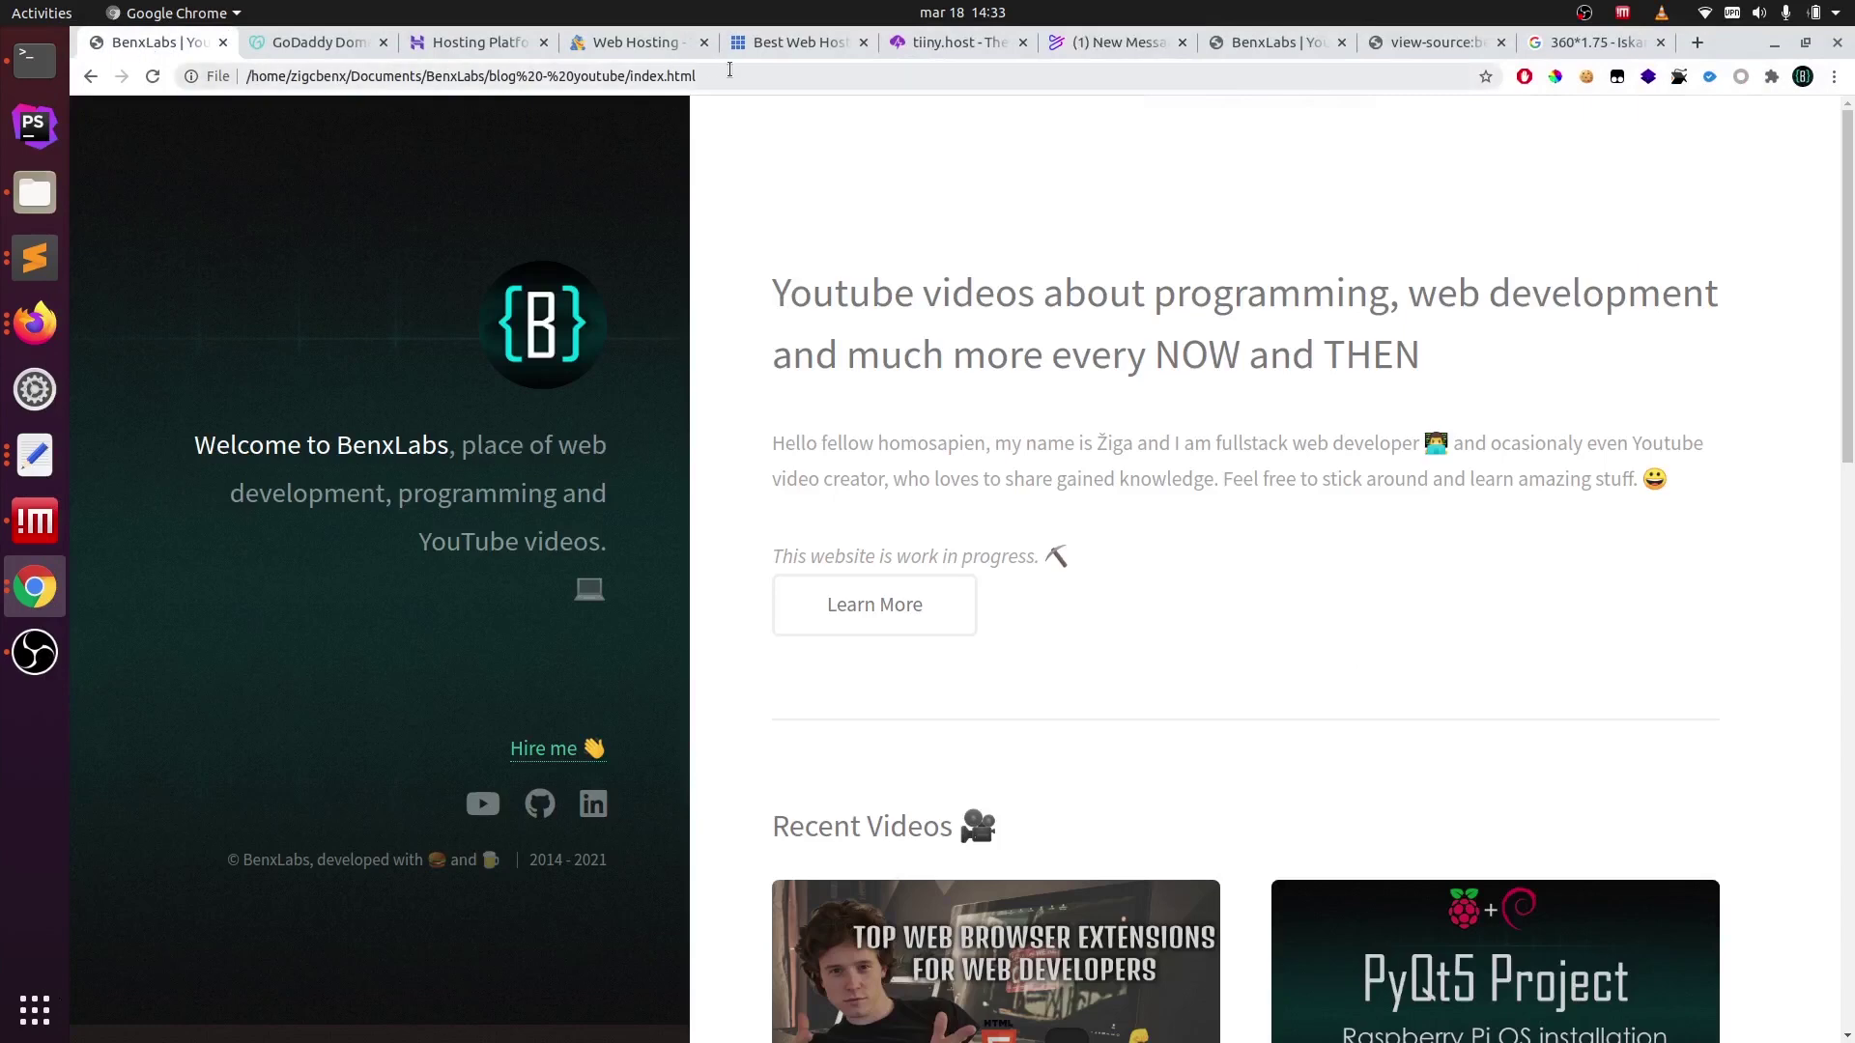
click(305, 81)
text(benxlabs.com)
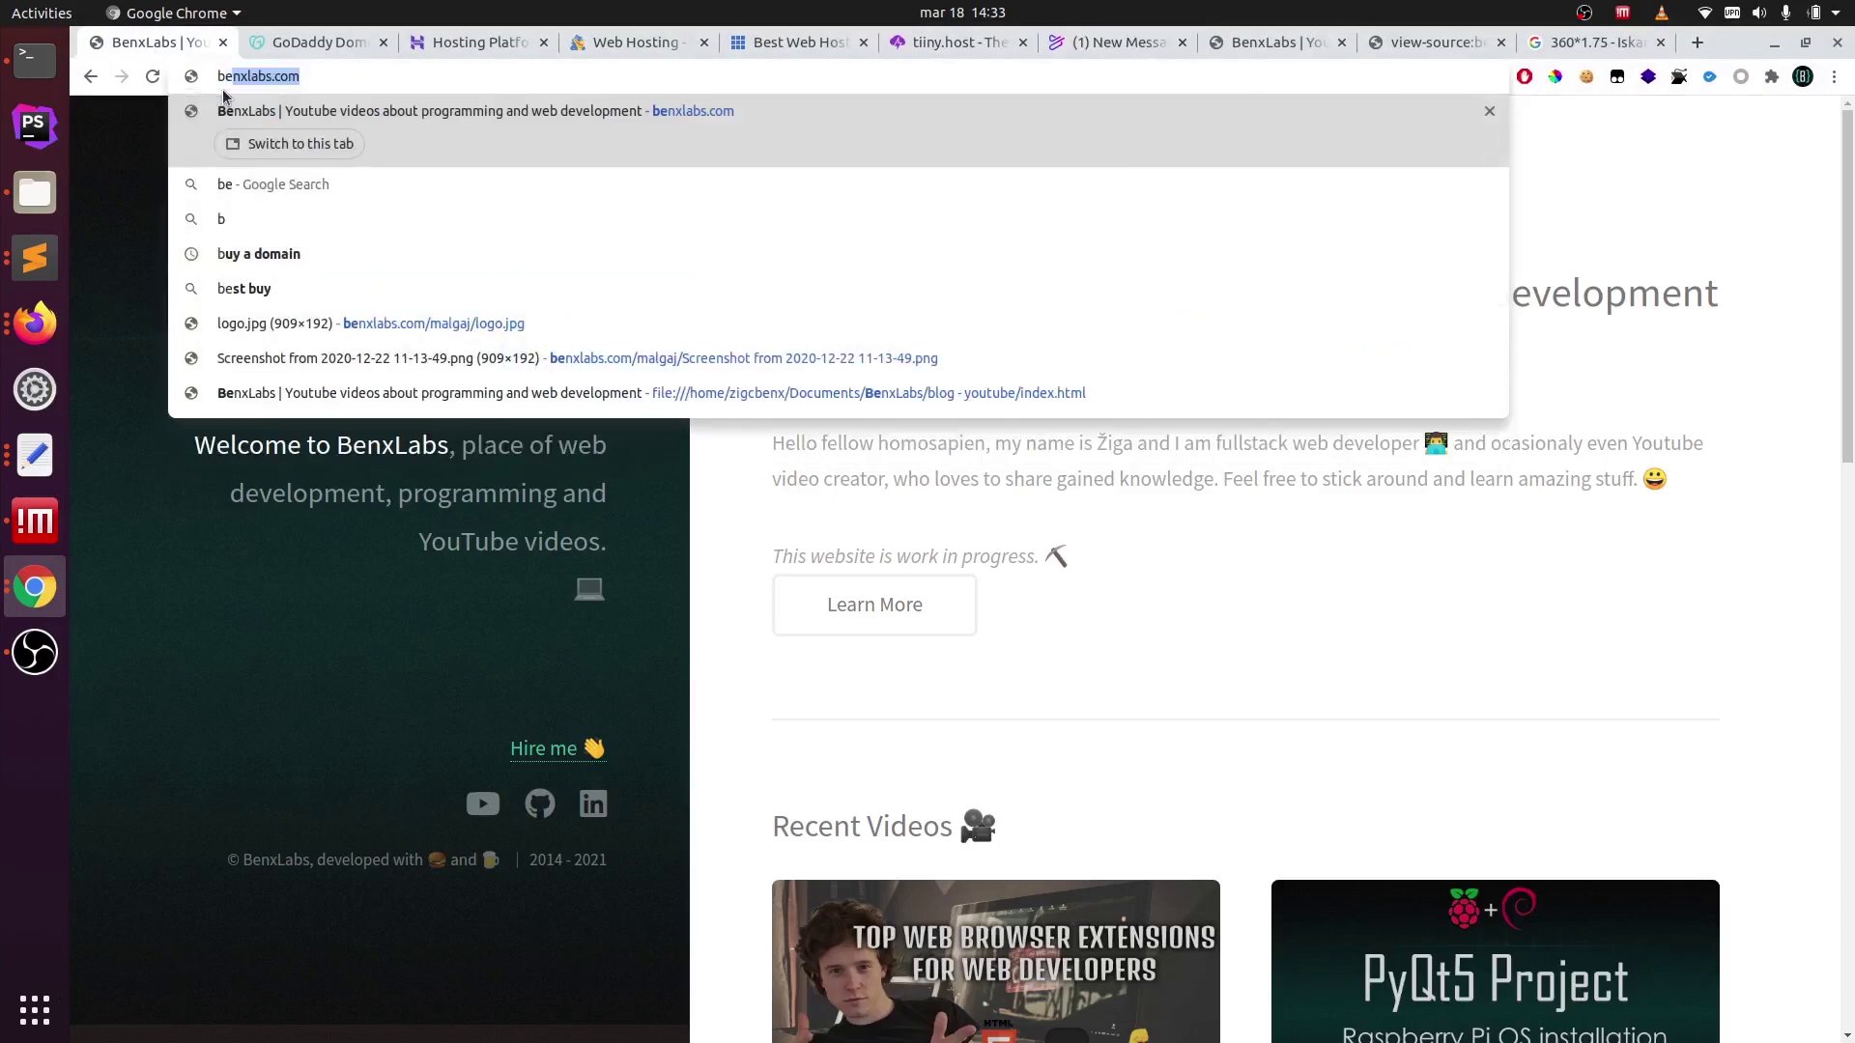
key(Return)
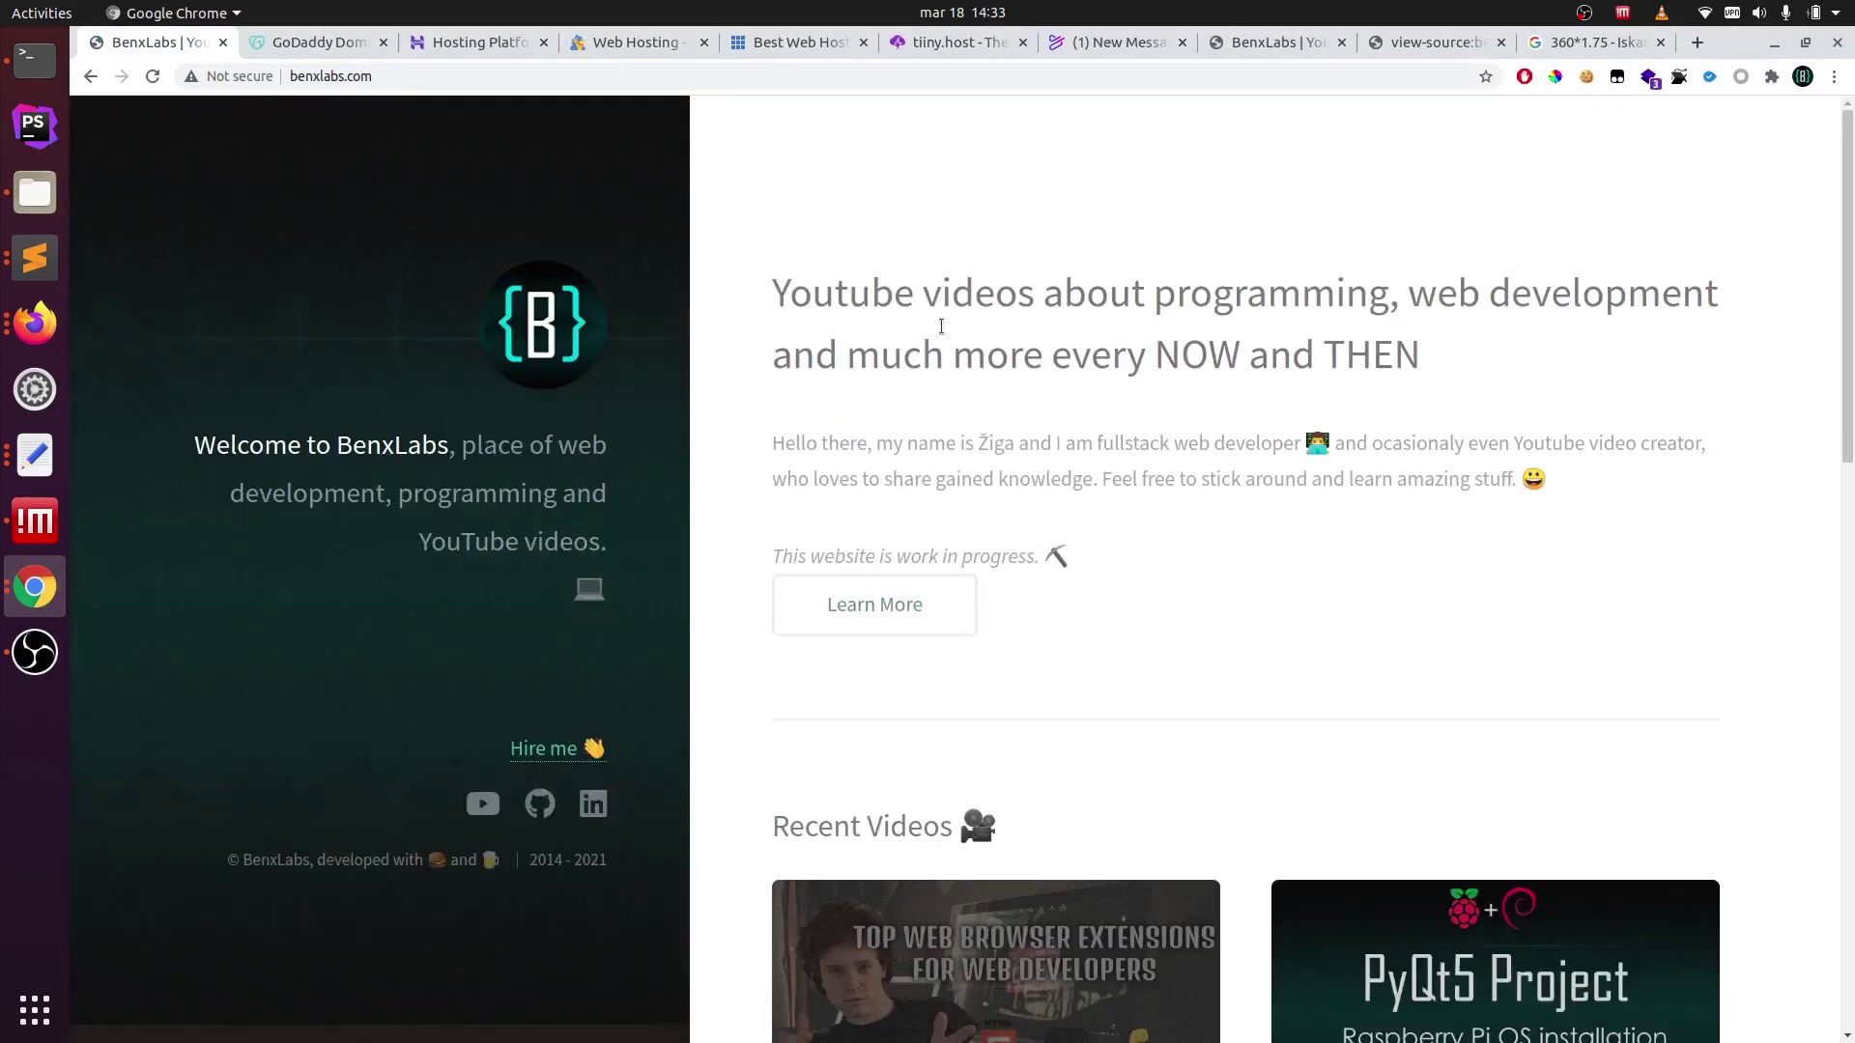
click(1121, 44)
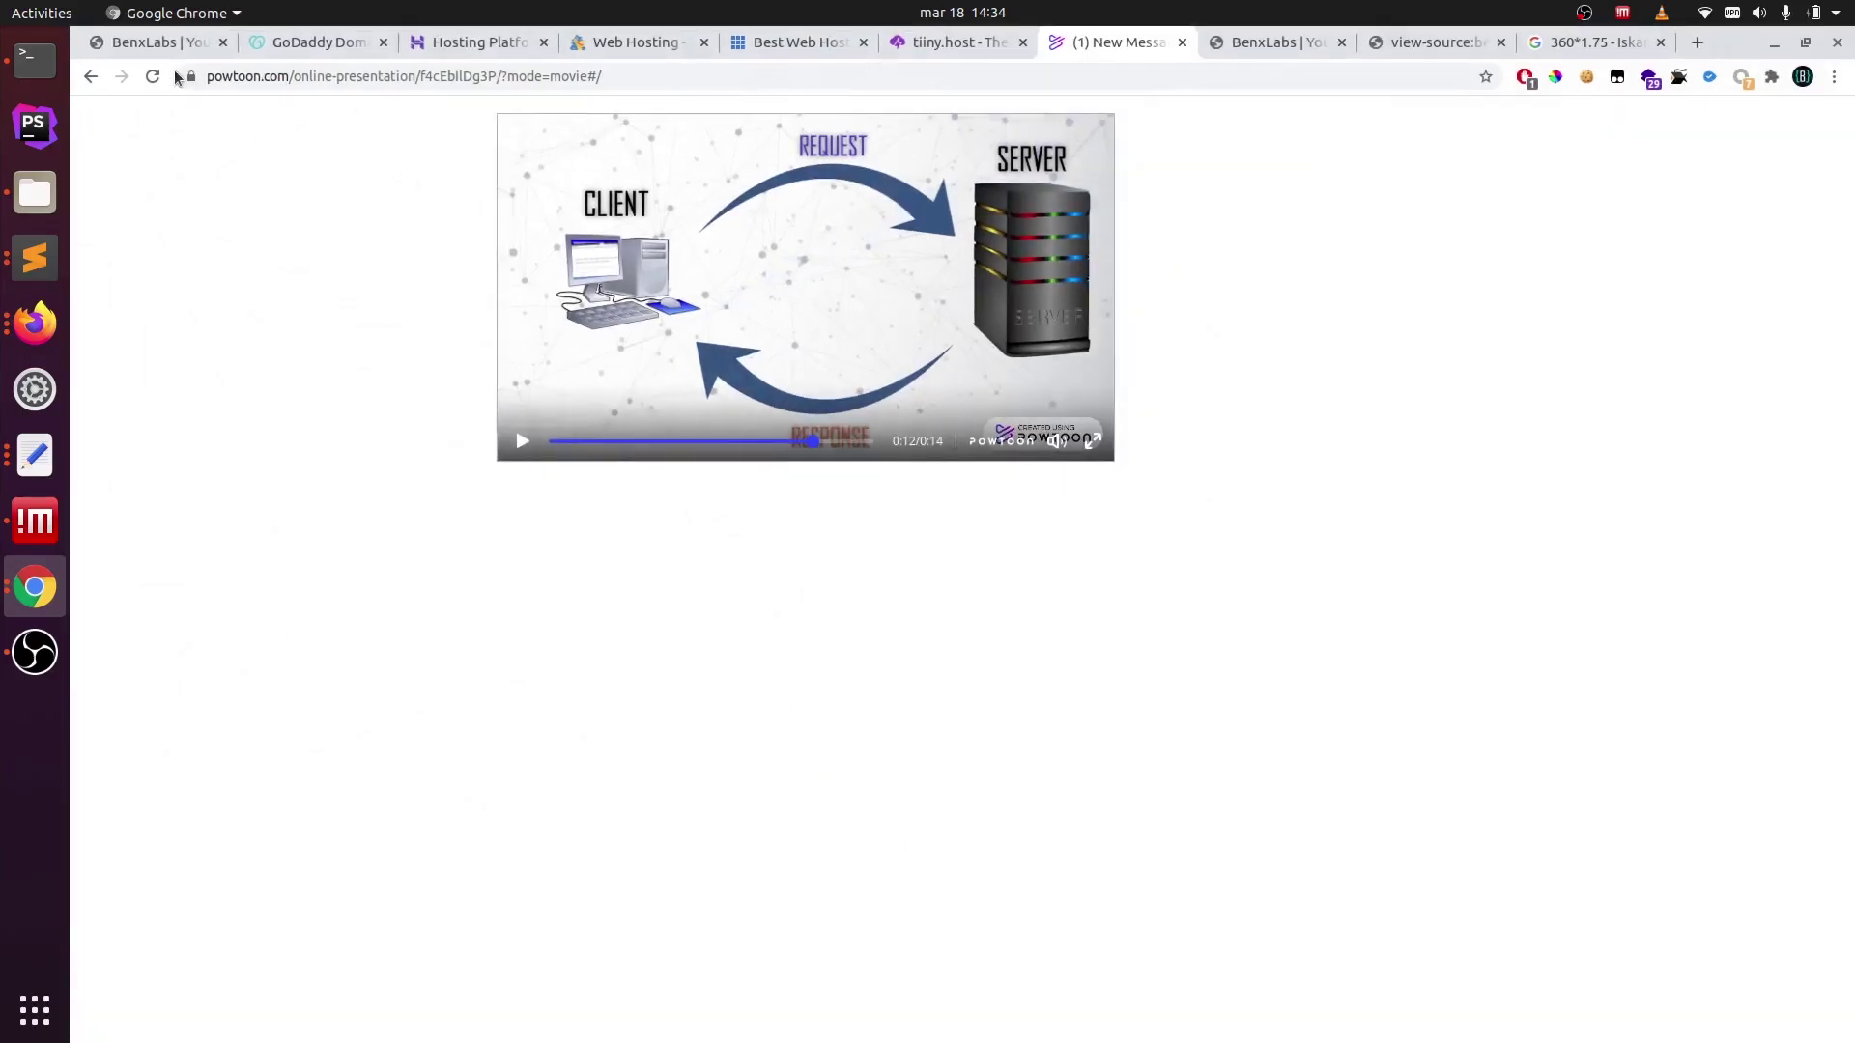
- View the live BenxLabs homepage's page source in a new tab, then go back to the rendered page
click(159, 43)
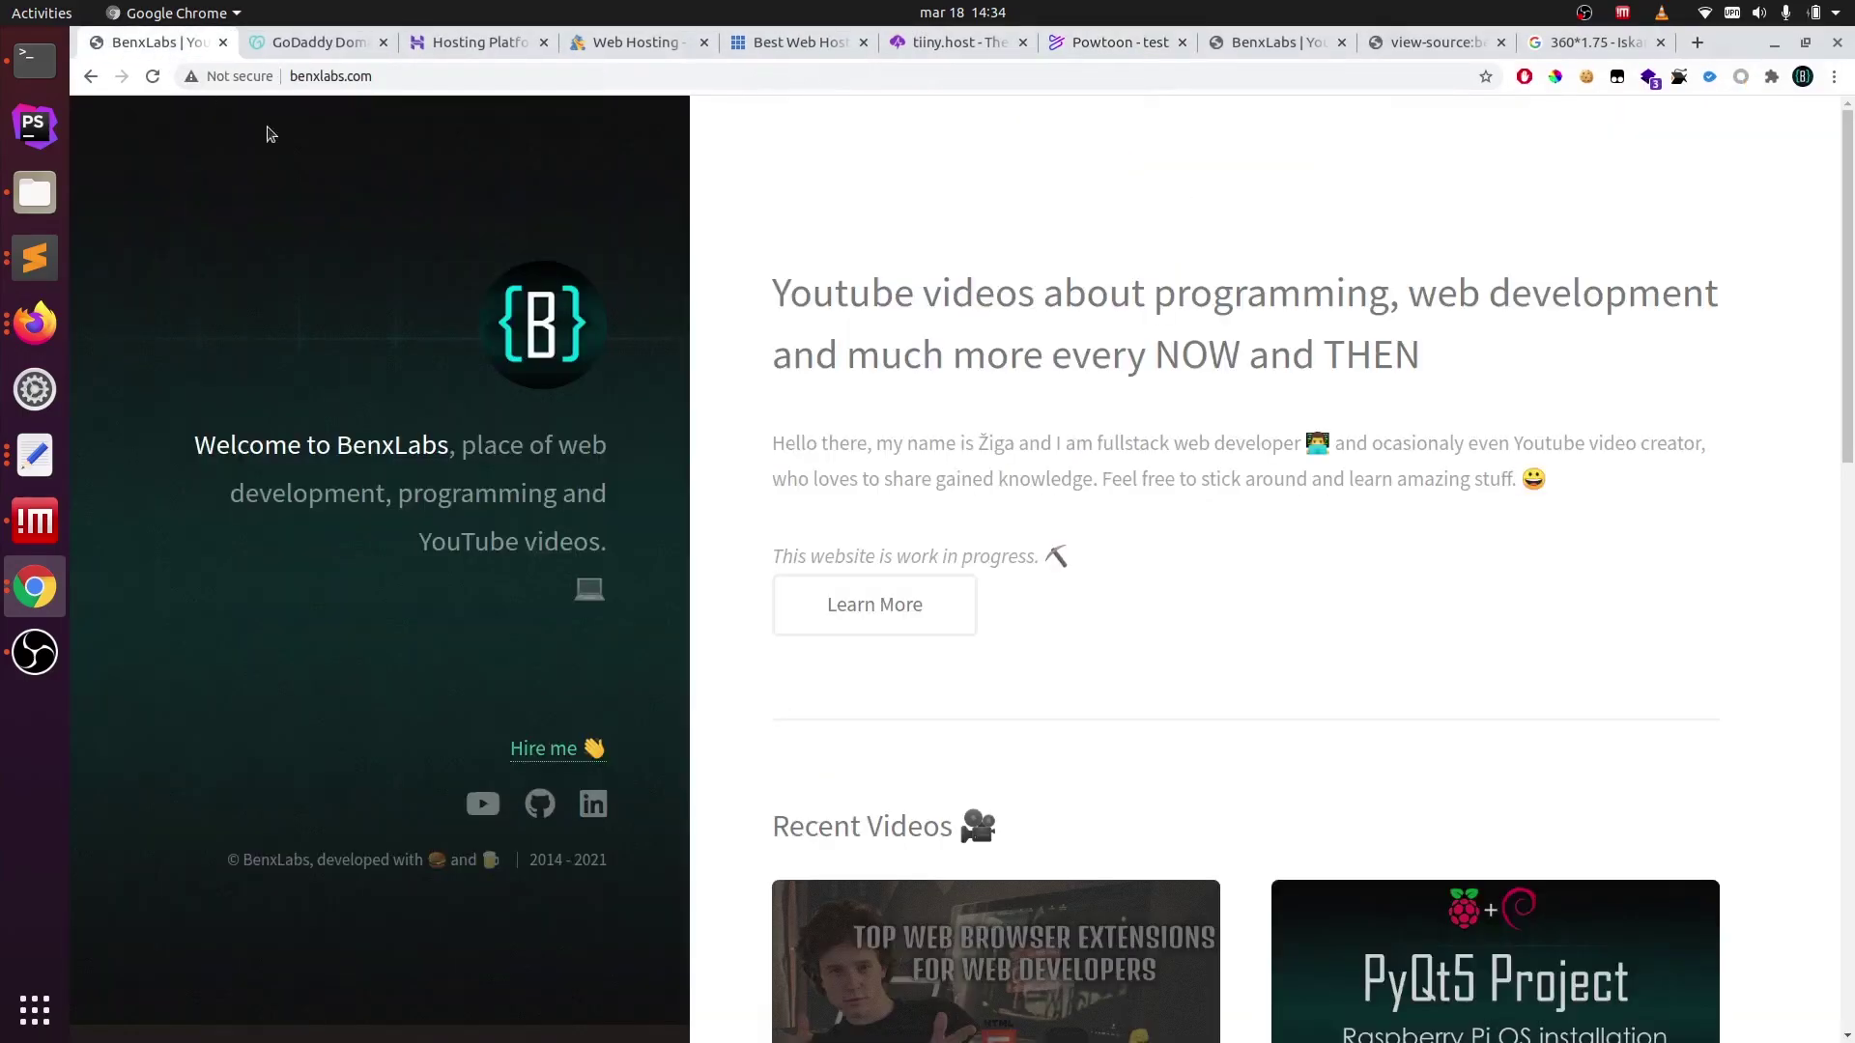
right_click(1269, 415)
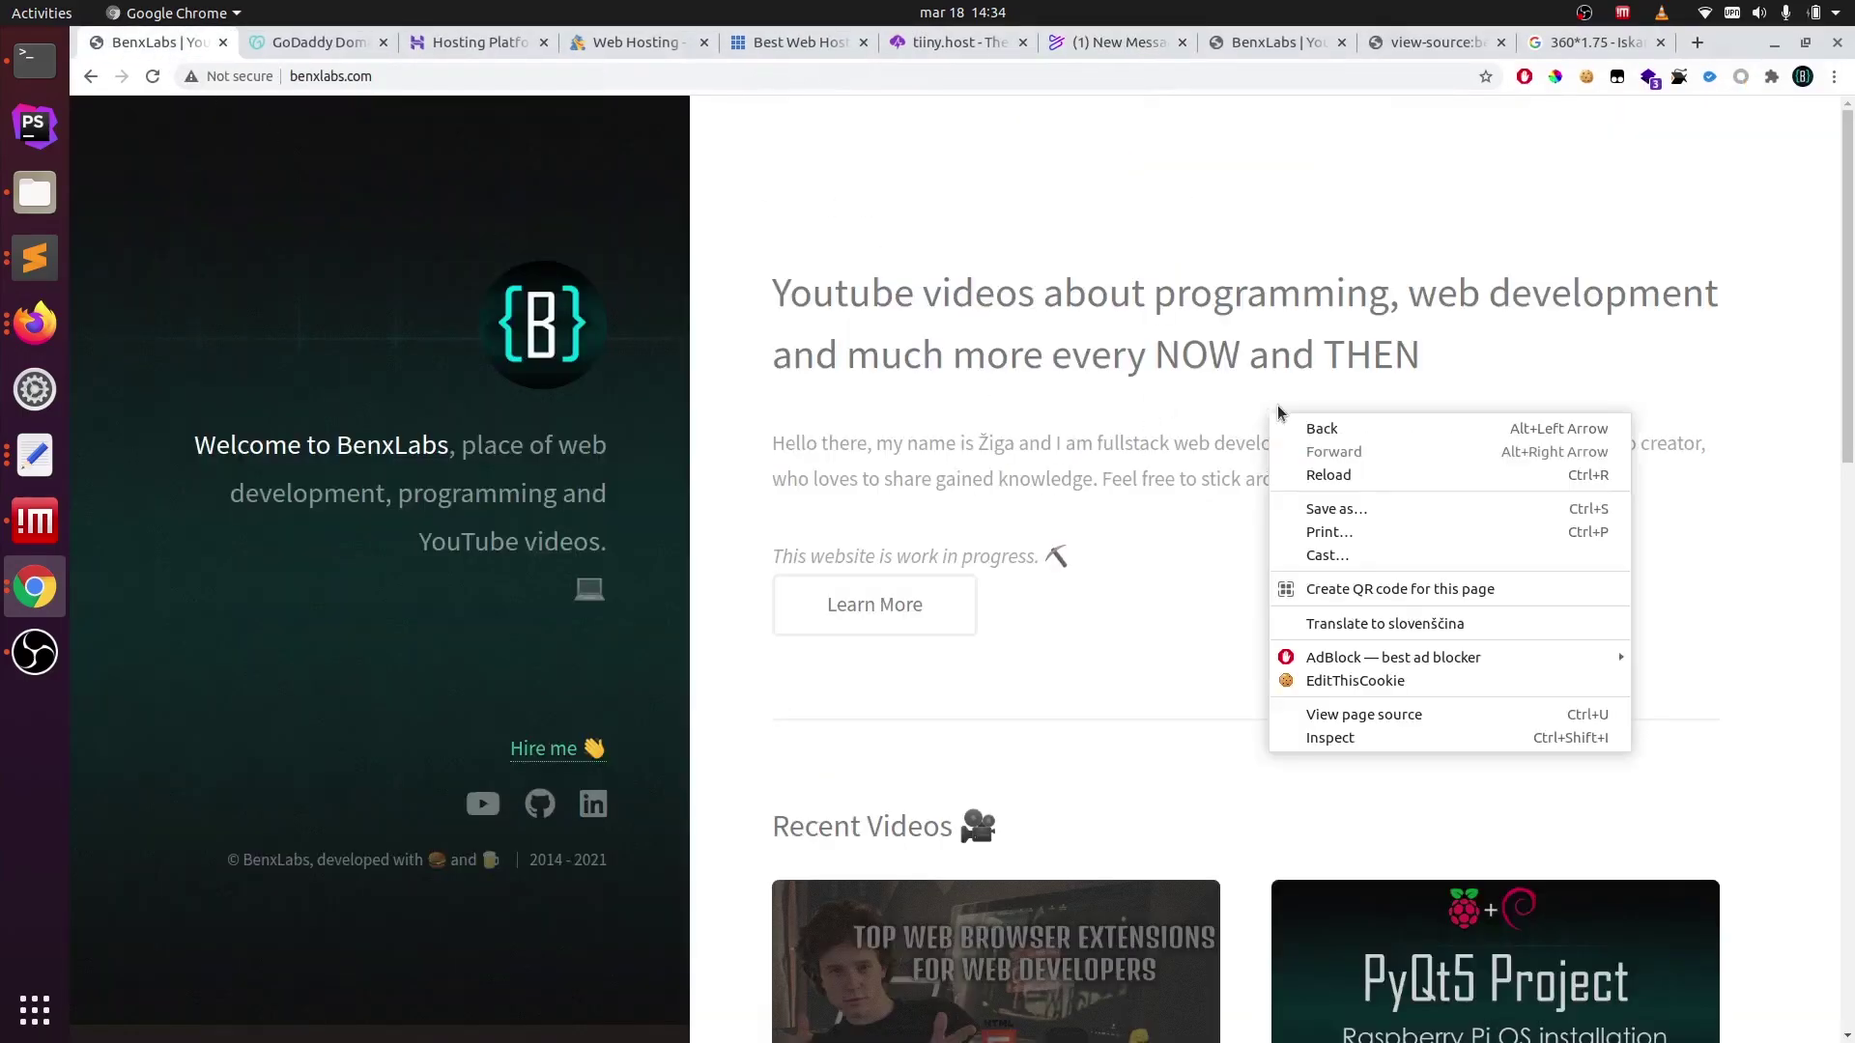
click(1364, 717)
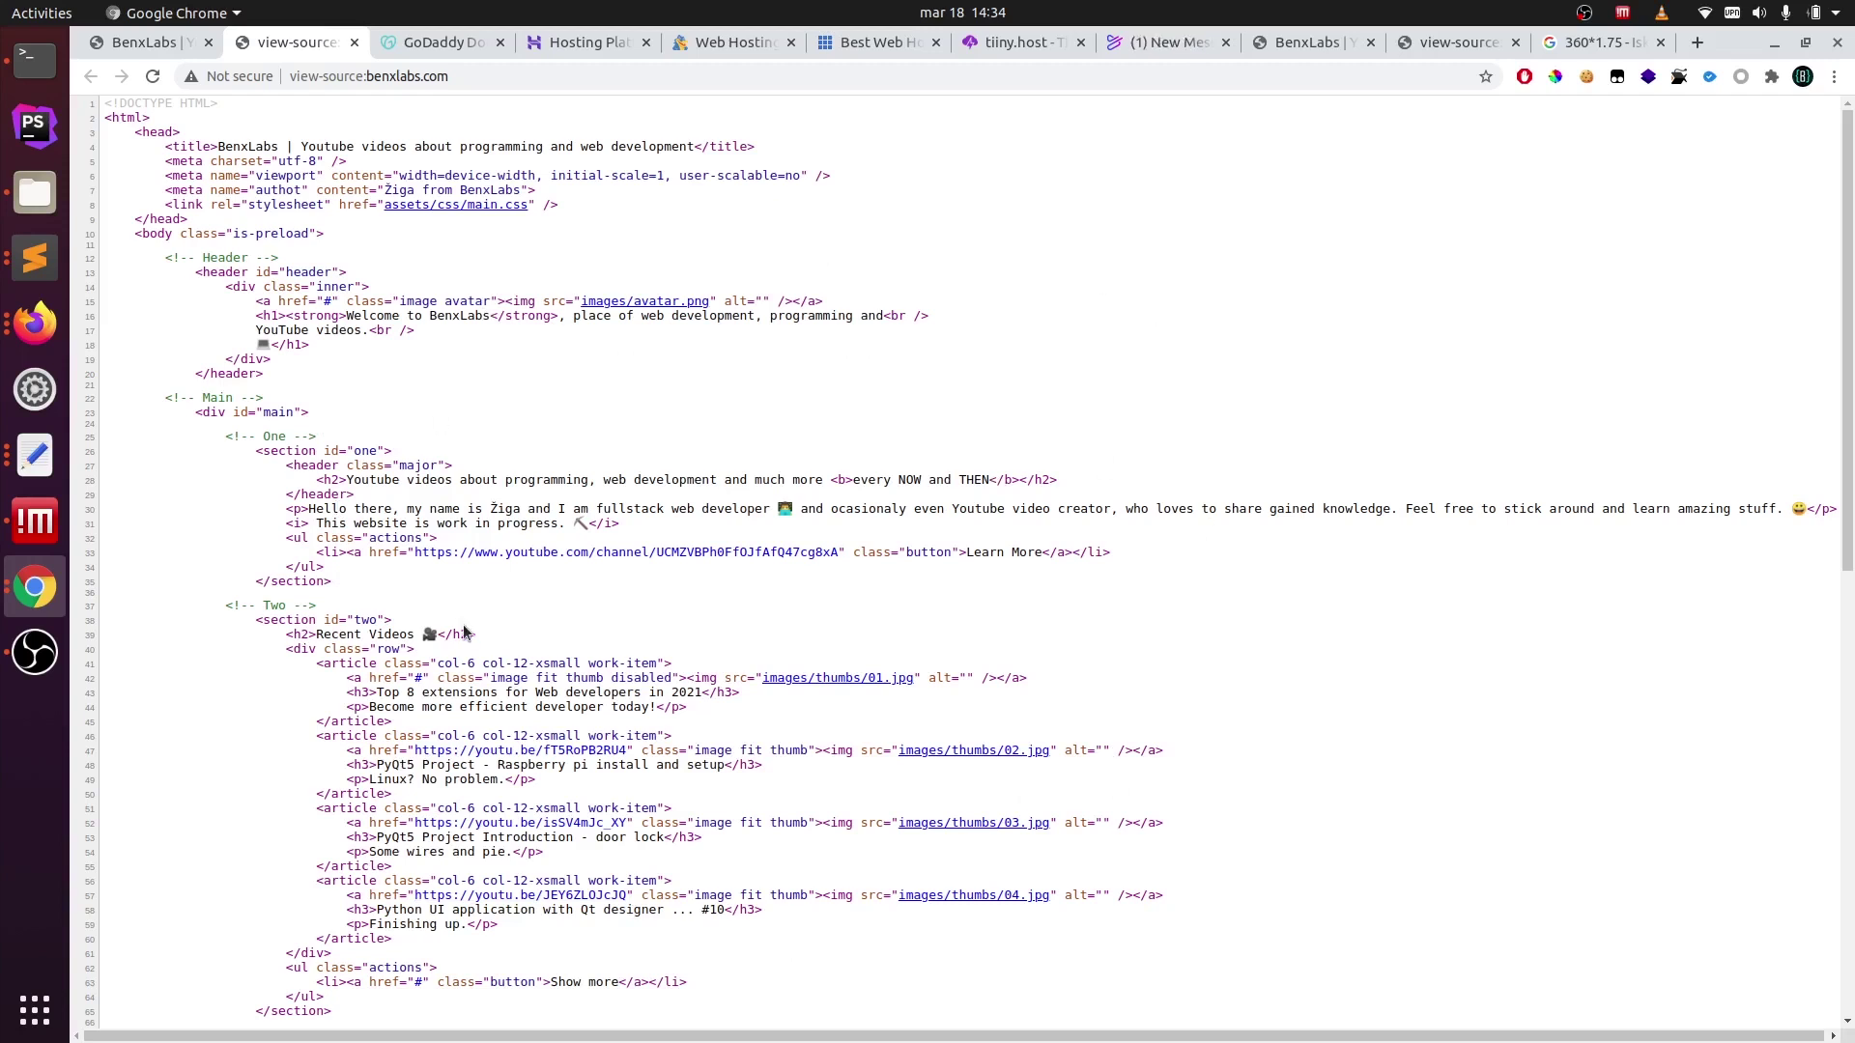
key(ctrl+Page_Up)
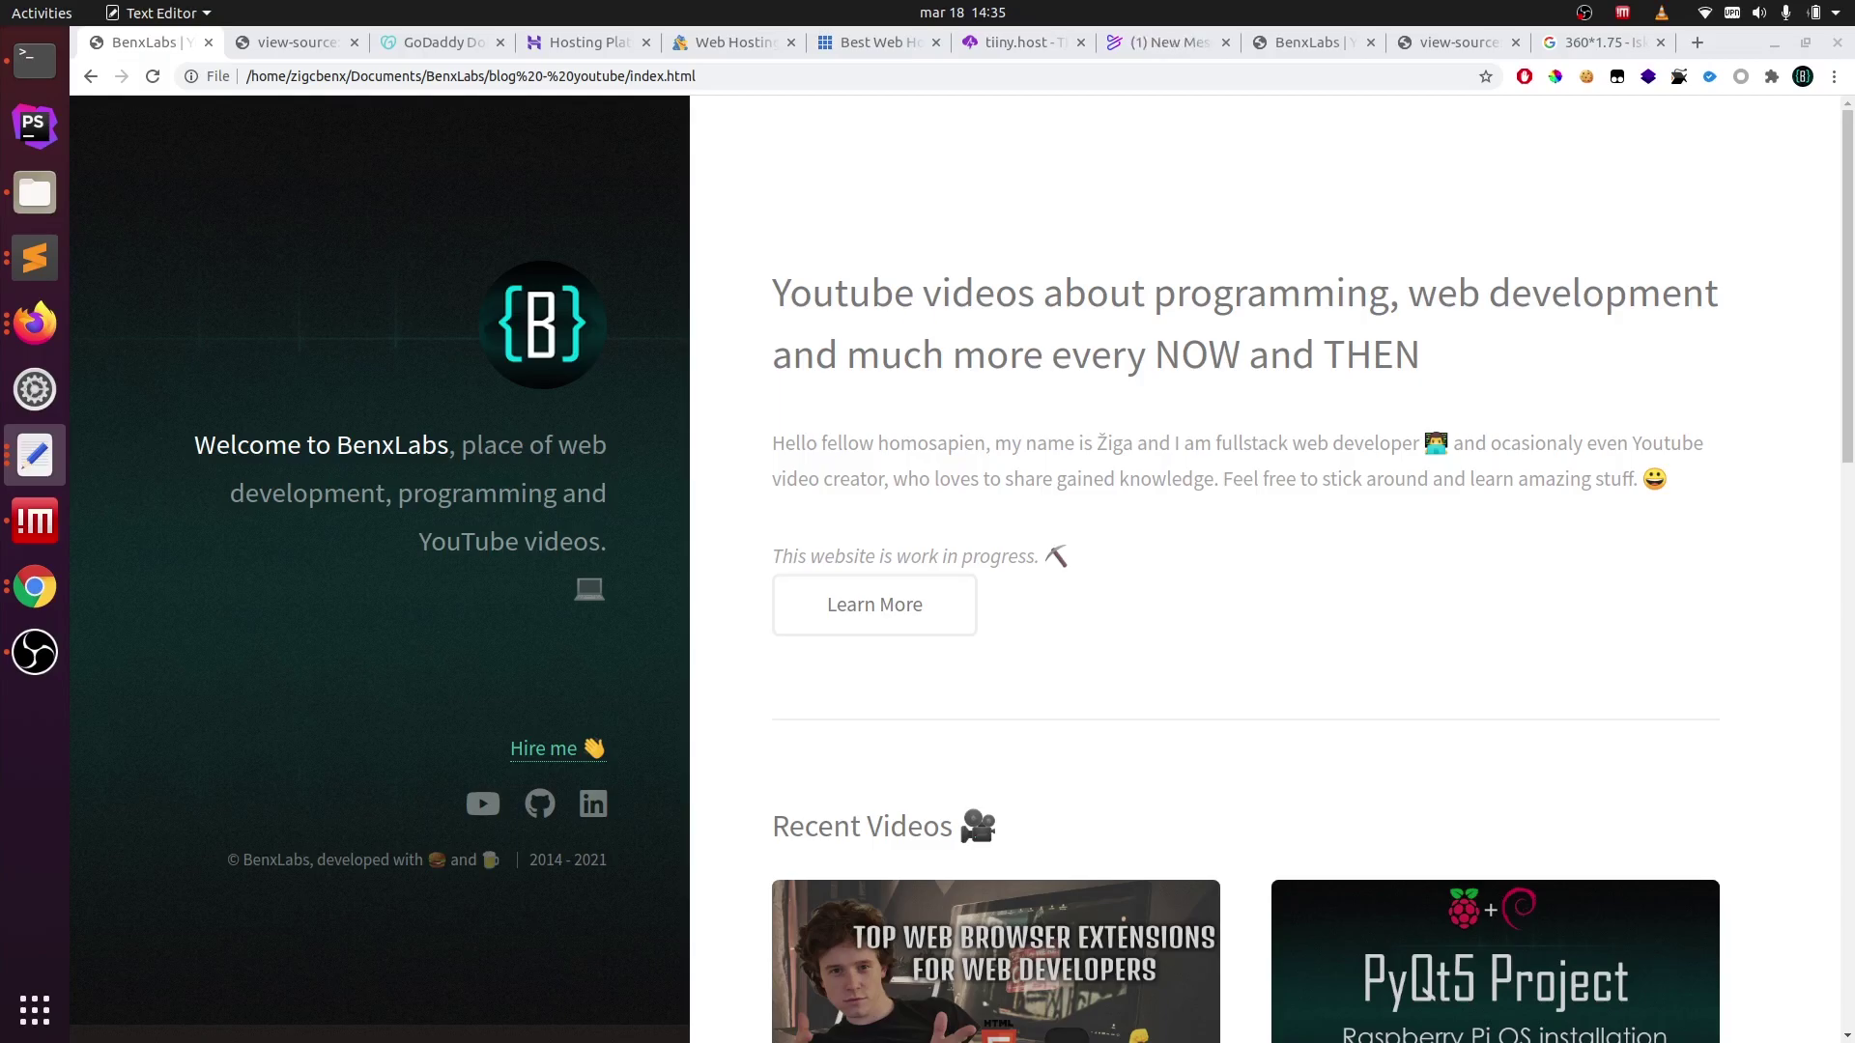
- Bring up the blog project's Sublime Text window and scroll through index.html
click(56, 254)
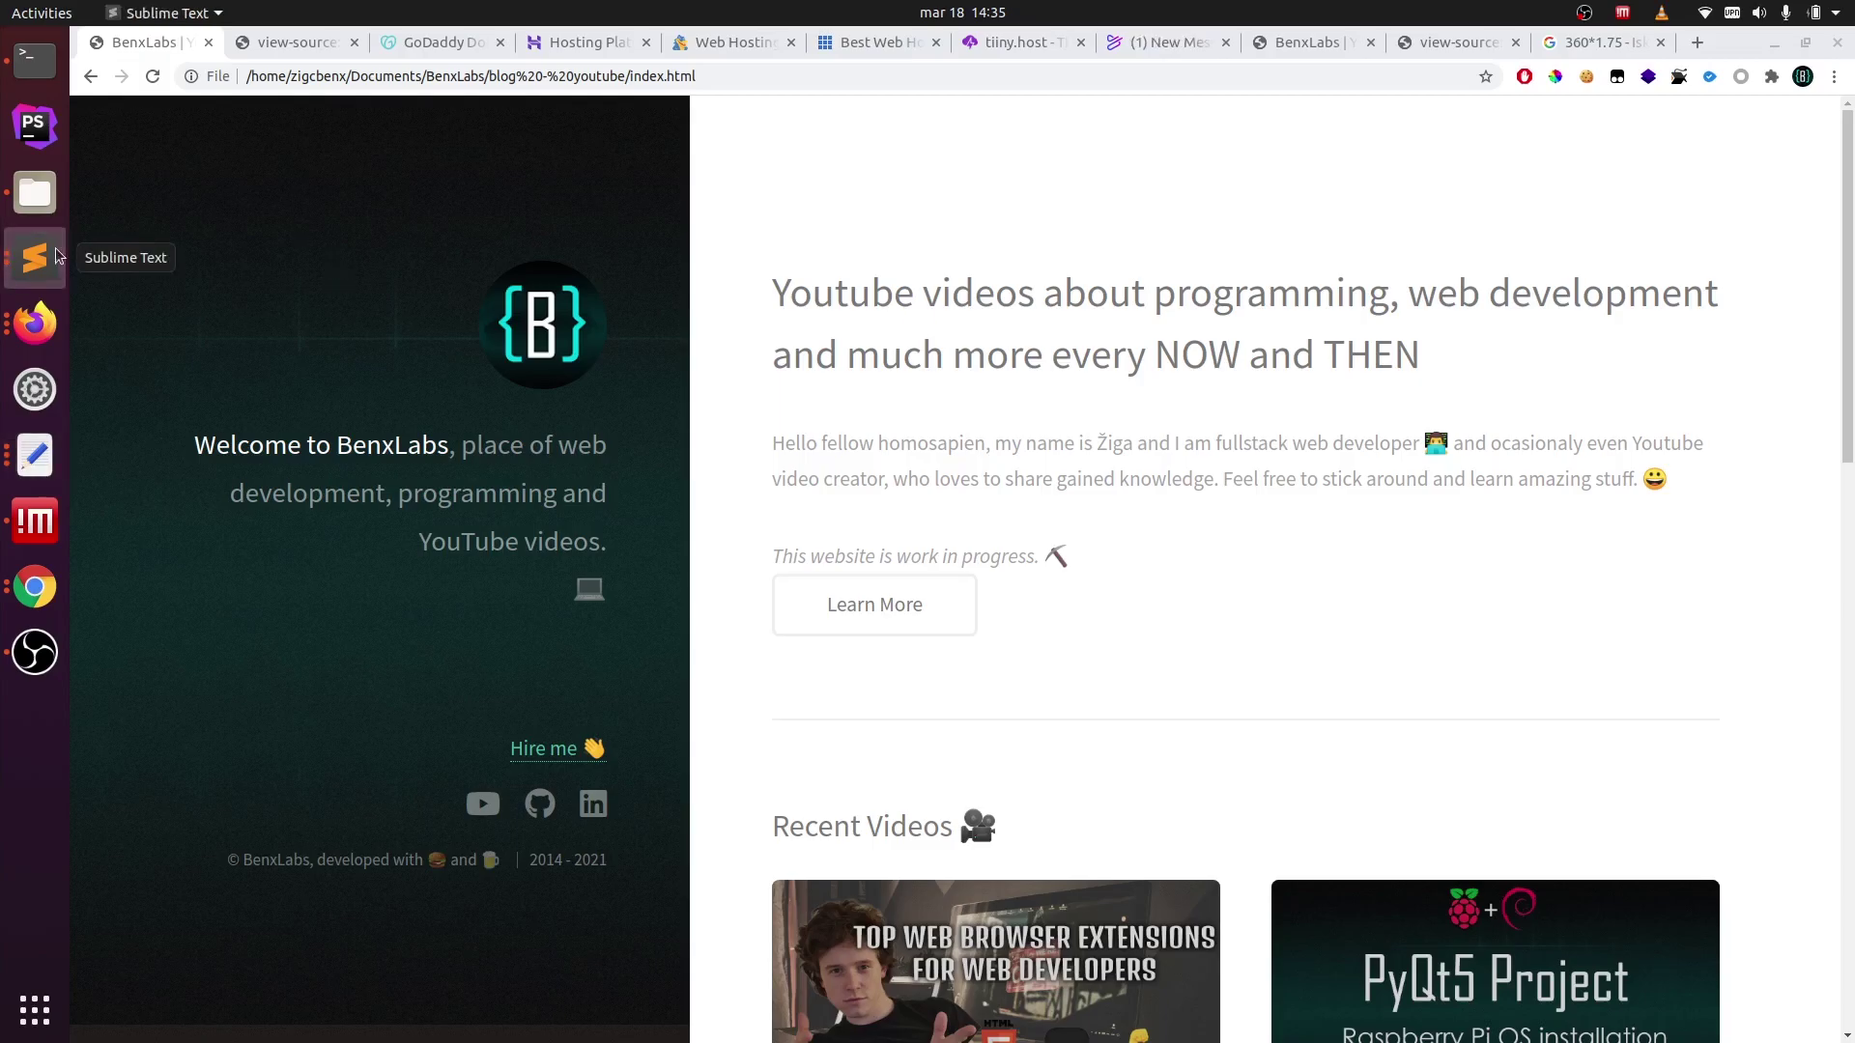
click(55, 254)
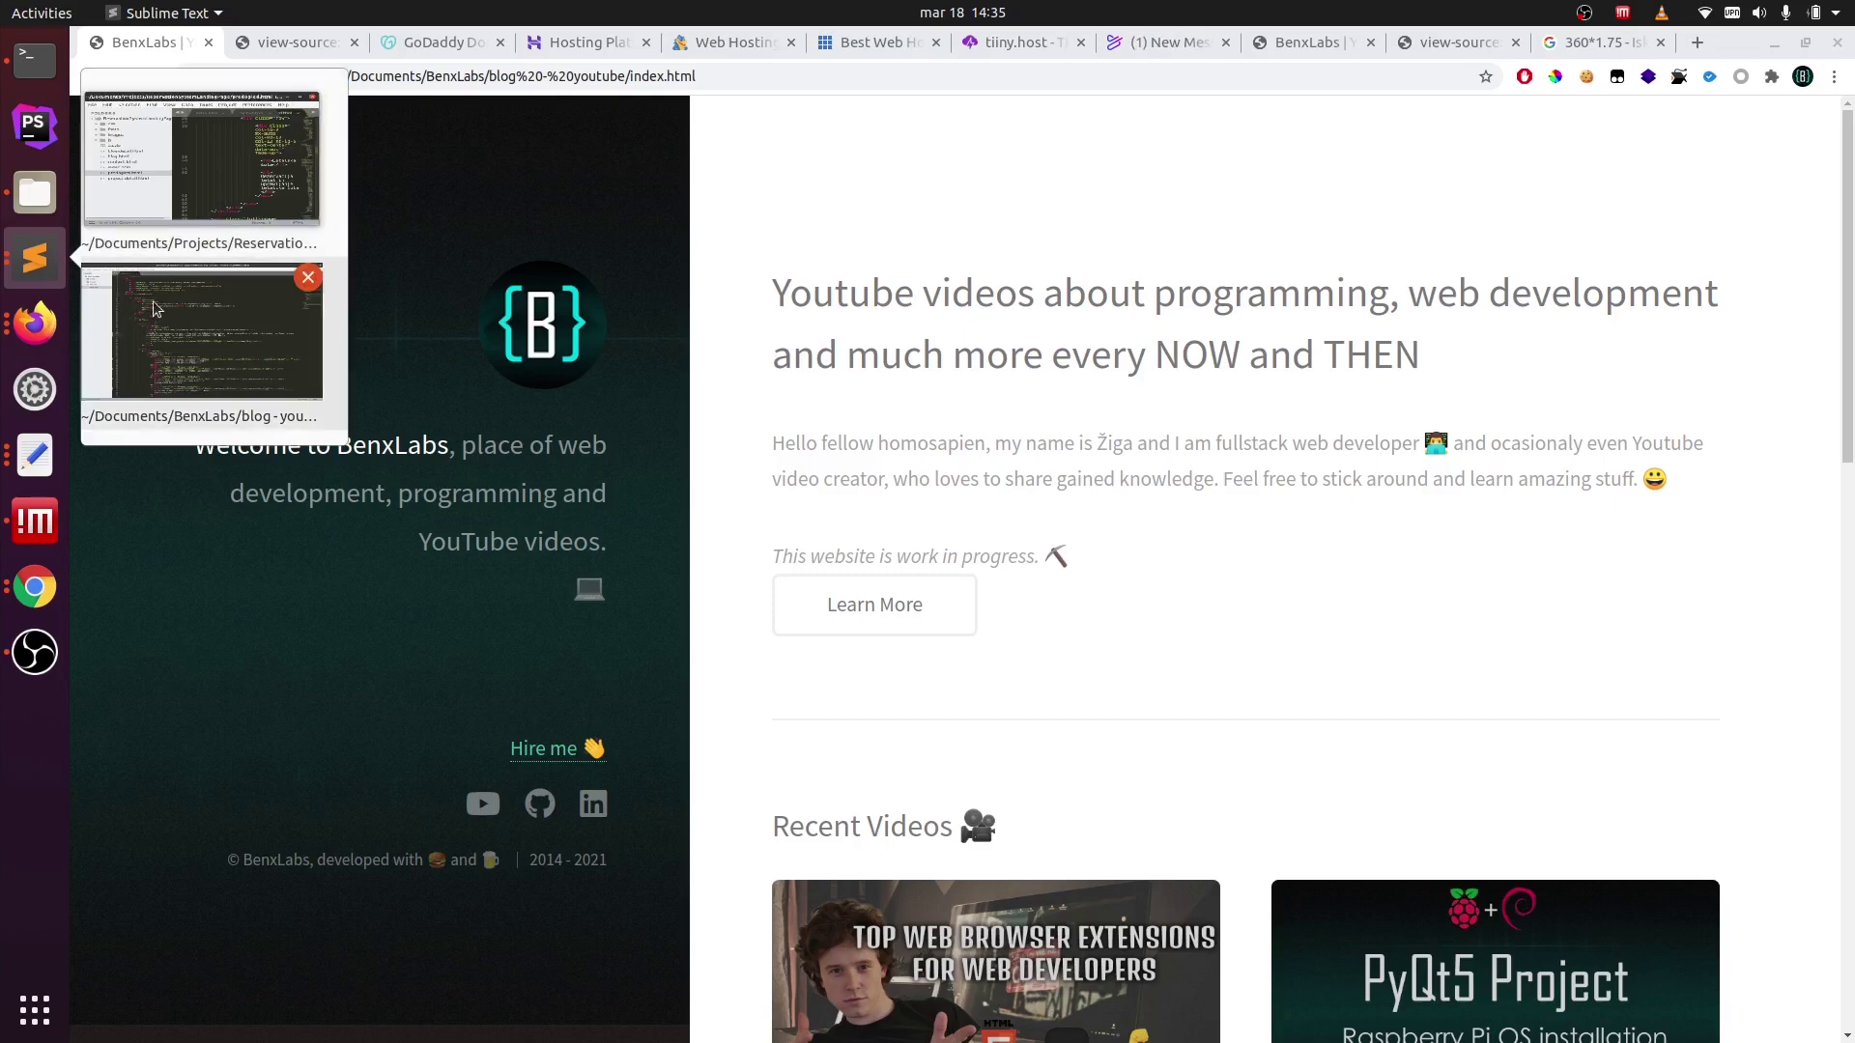
click(203, 338)
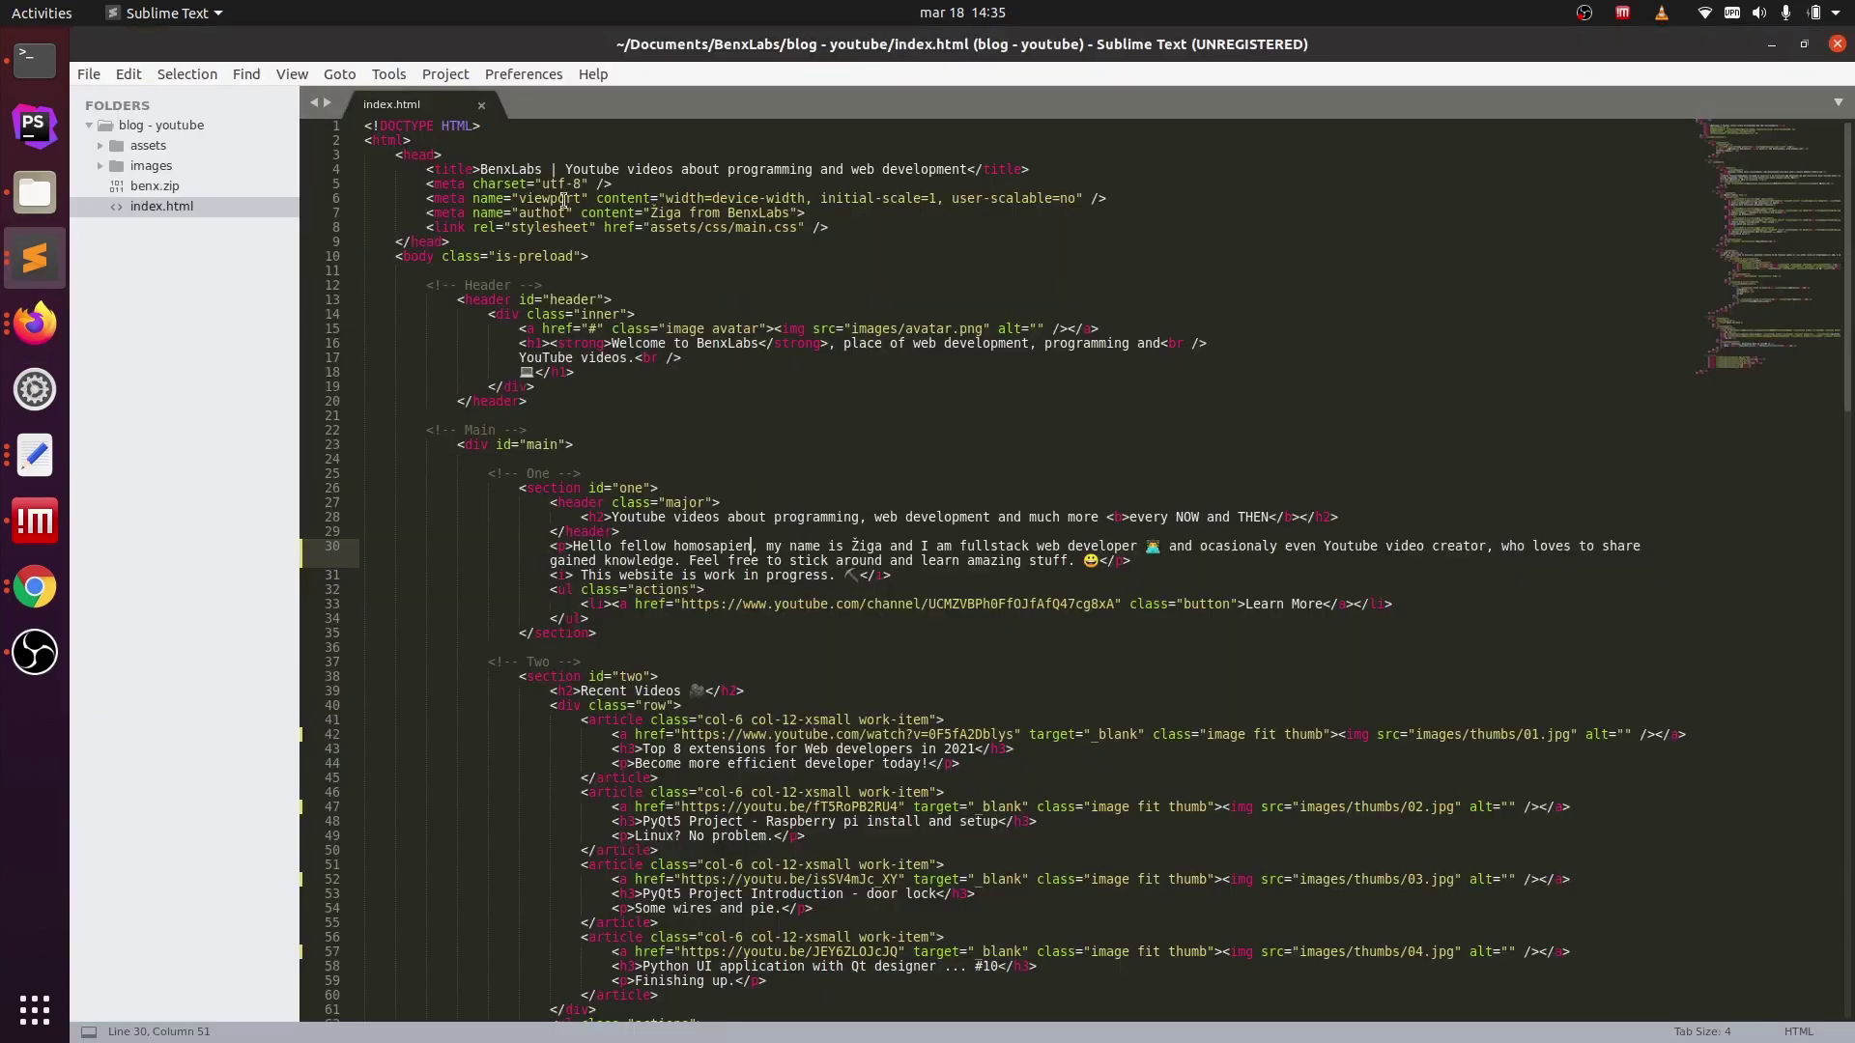
scroll(610, 695, down, 10)
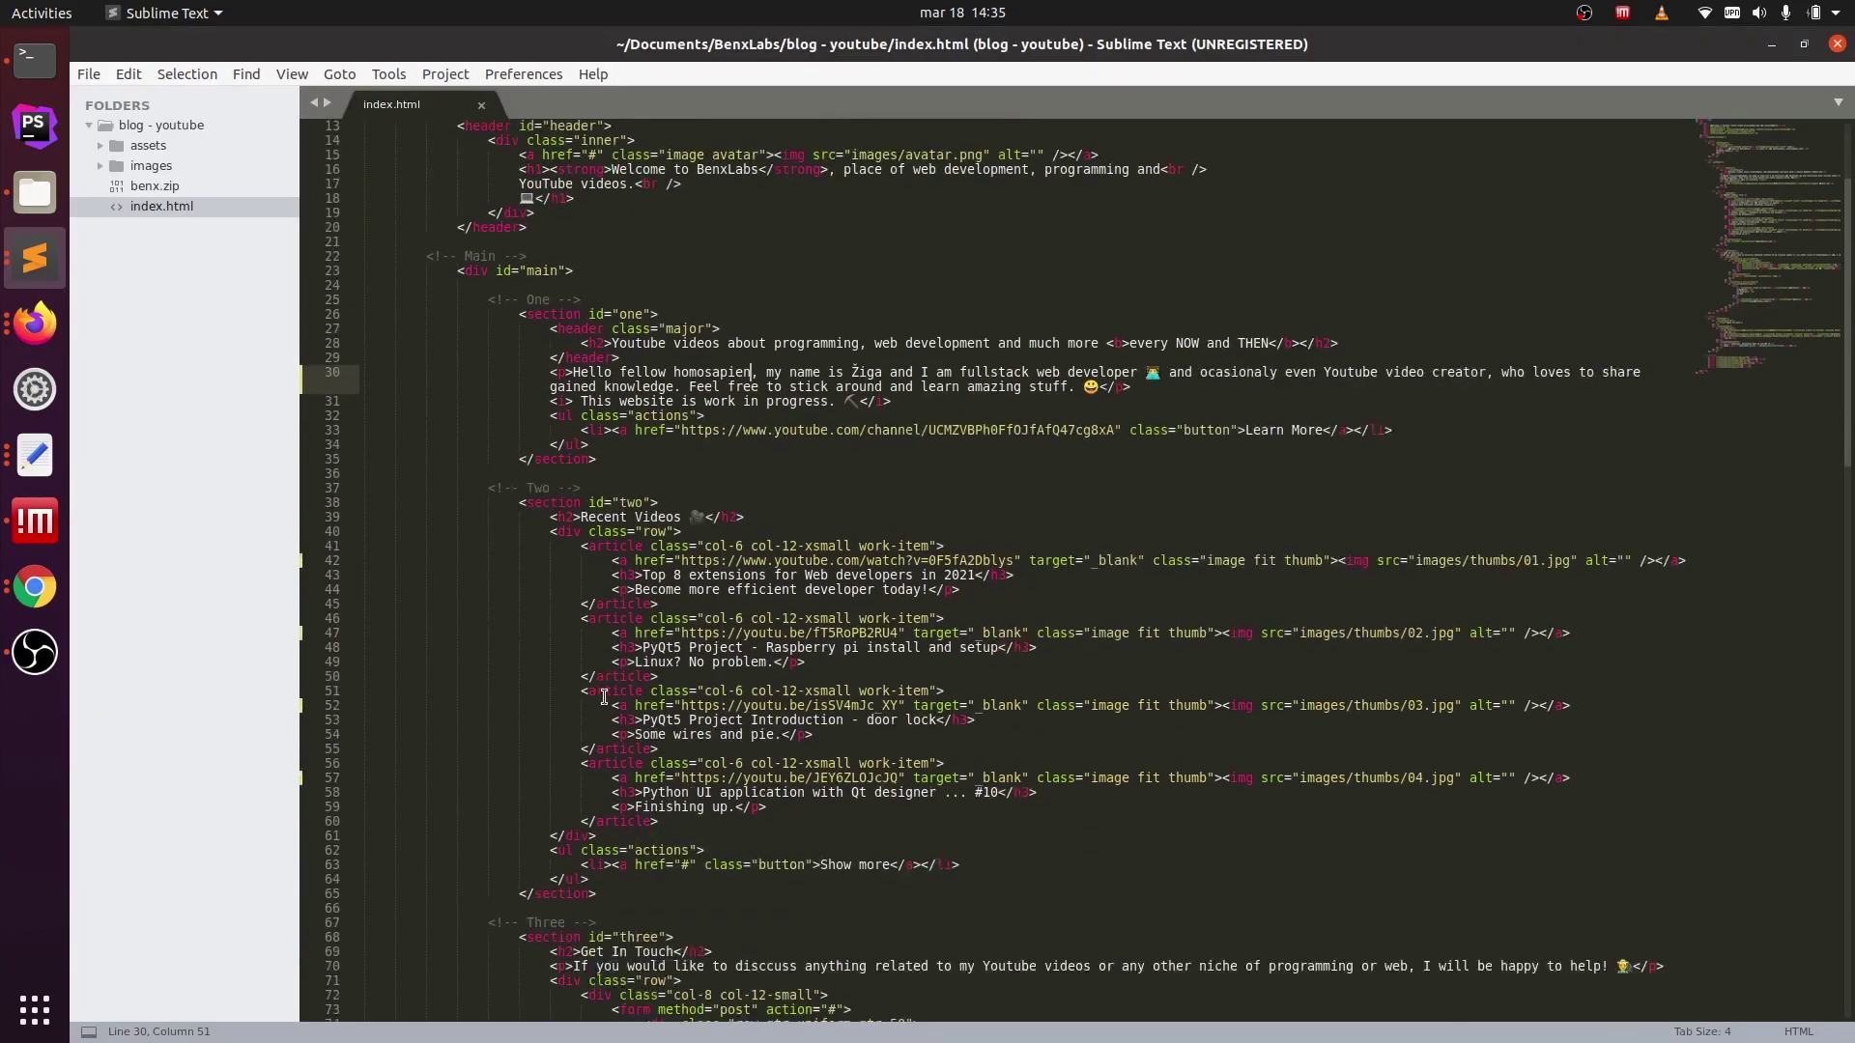
scroll(610, 695, up, 10)
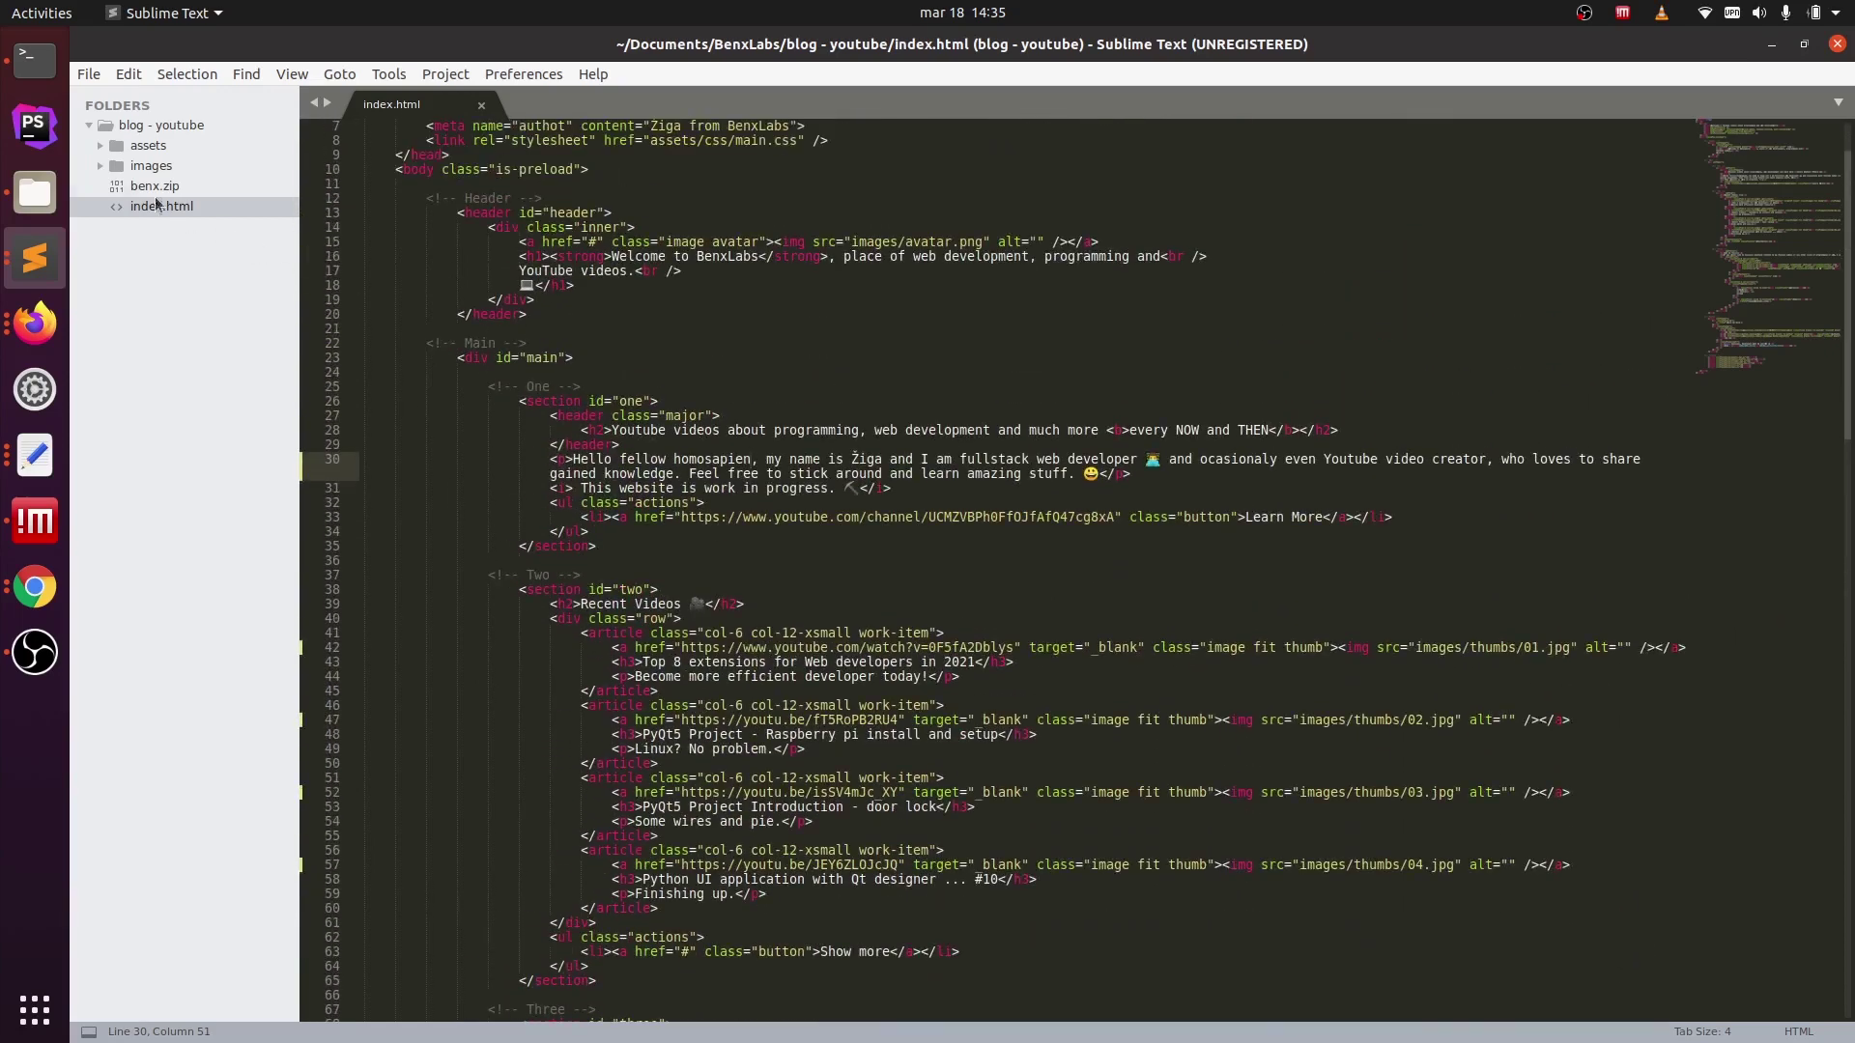
- Peek into the images and assets folders, then shrink the editor window over Chrome
click(150, 166)
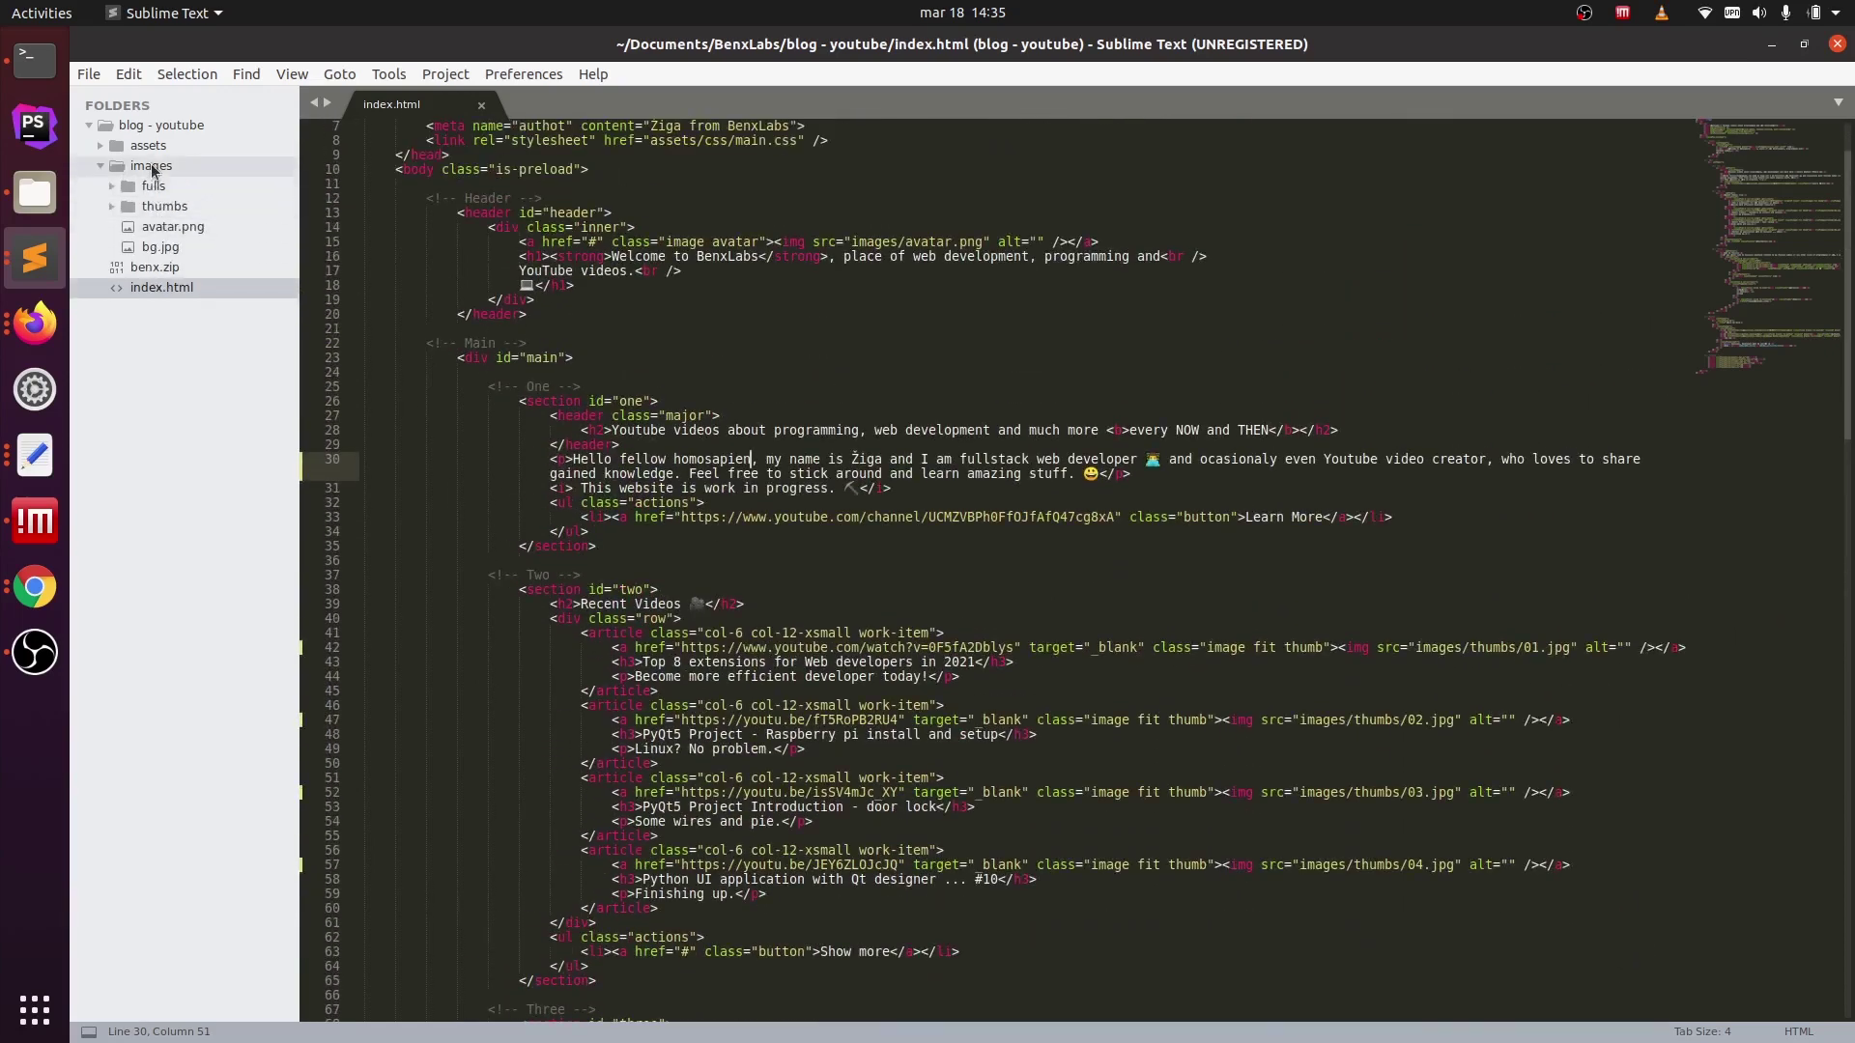
click(145, 166)
click(154, 146)
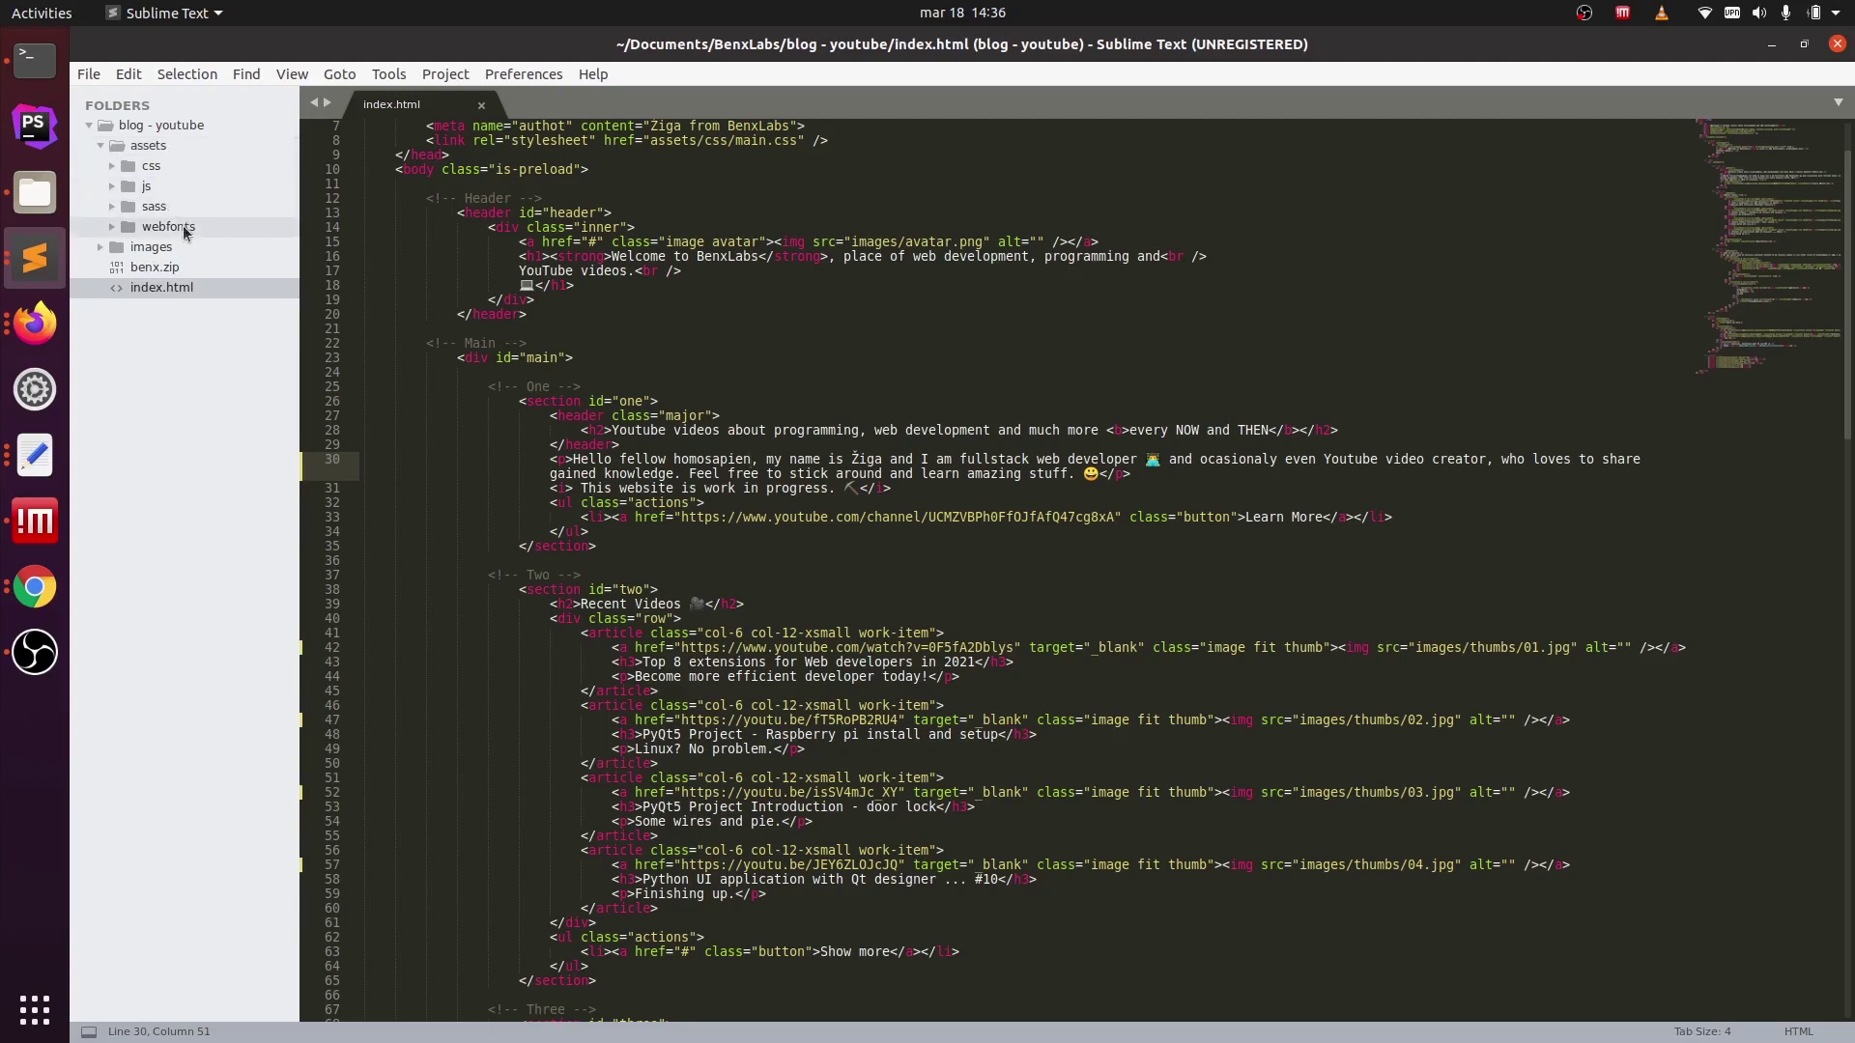
click(170, 147)
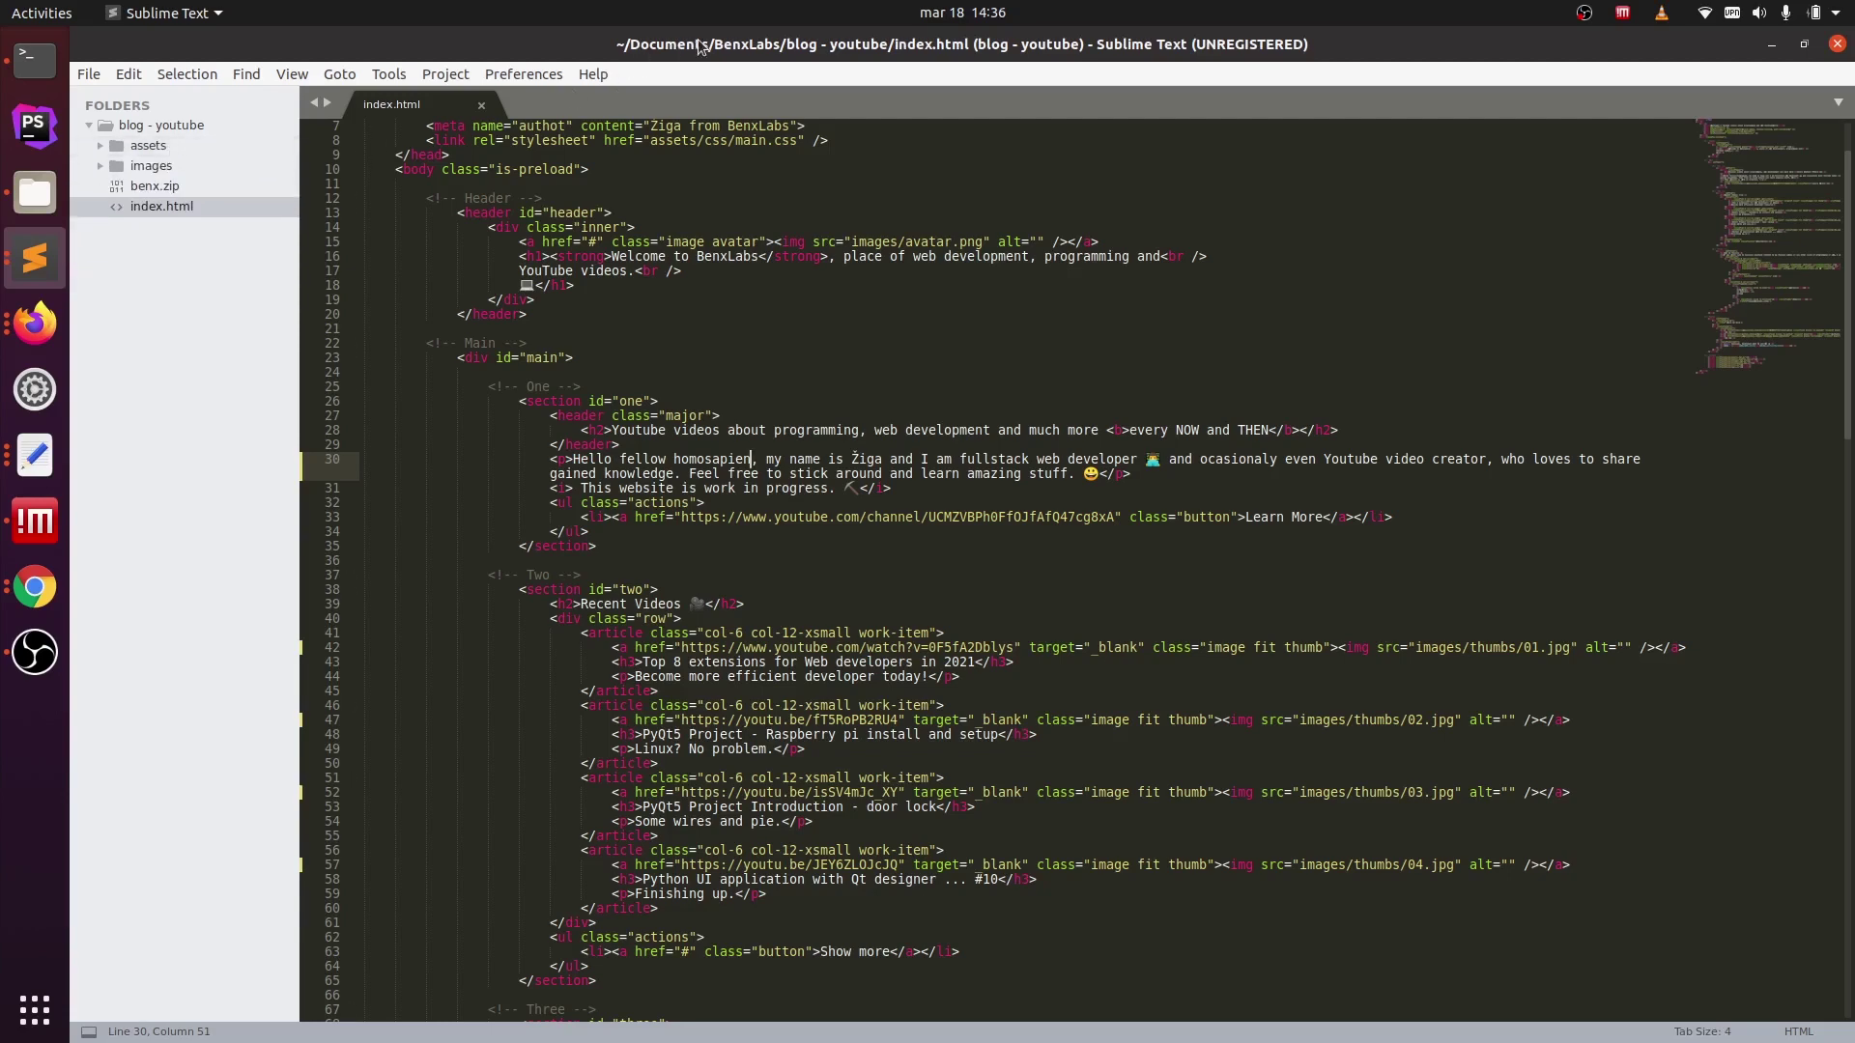
drag(705, 50, 1058, 422)
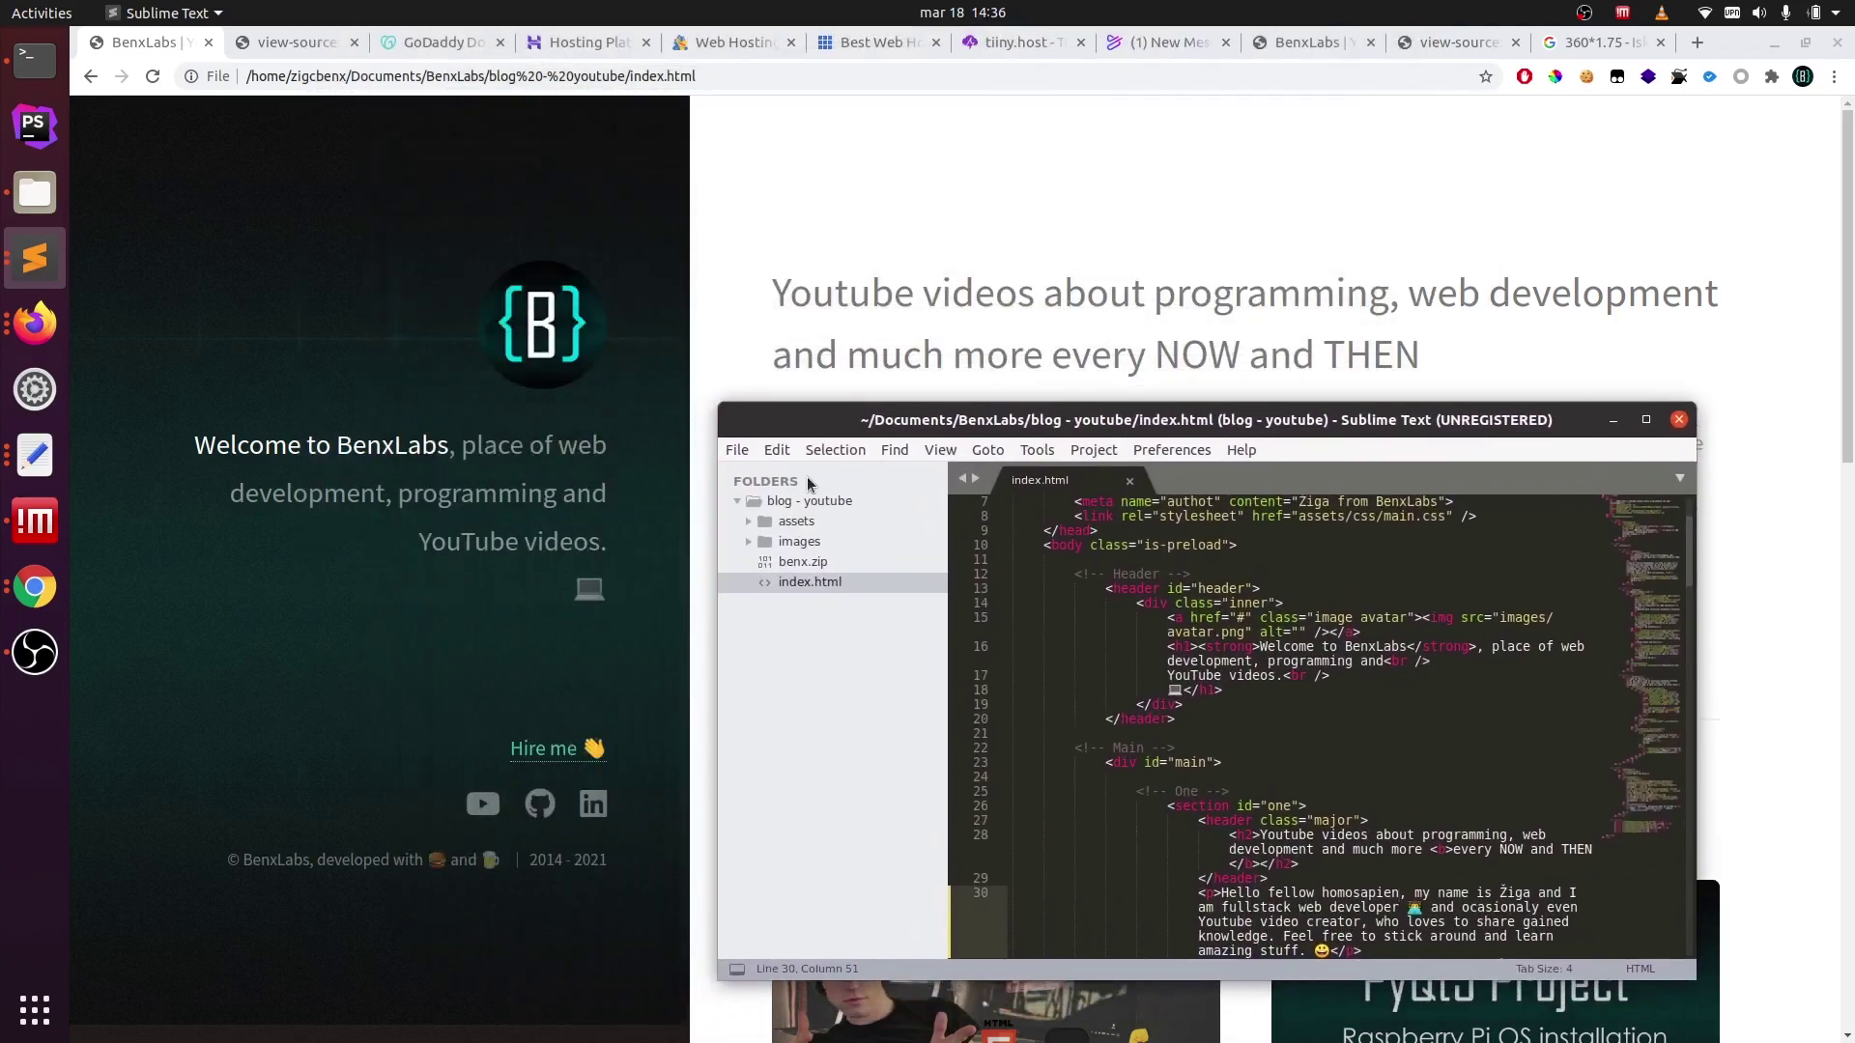
click(747, 359)
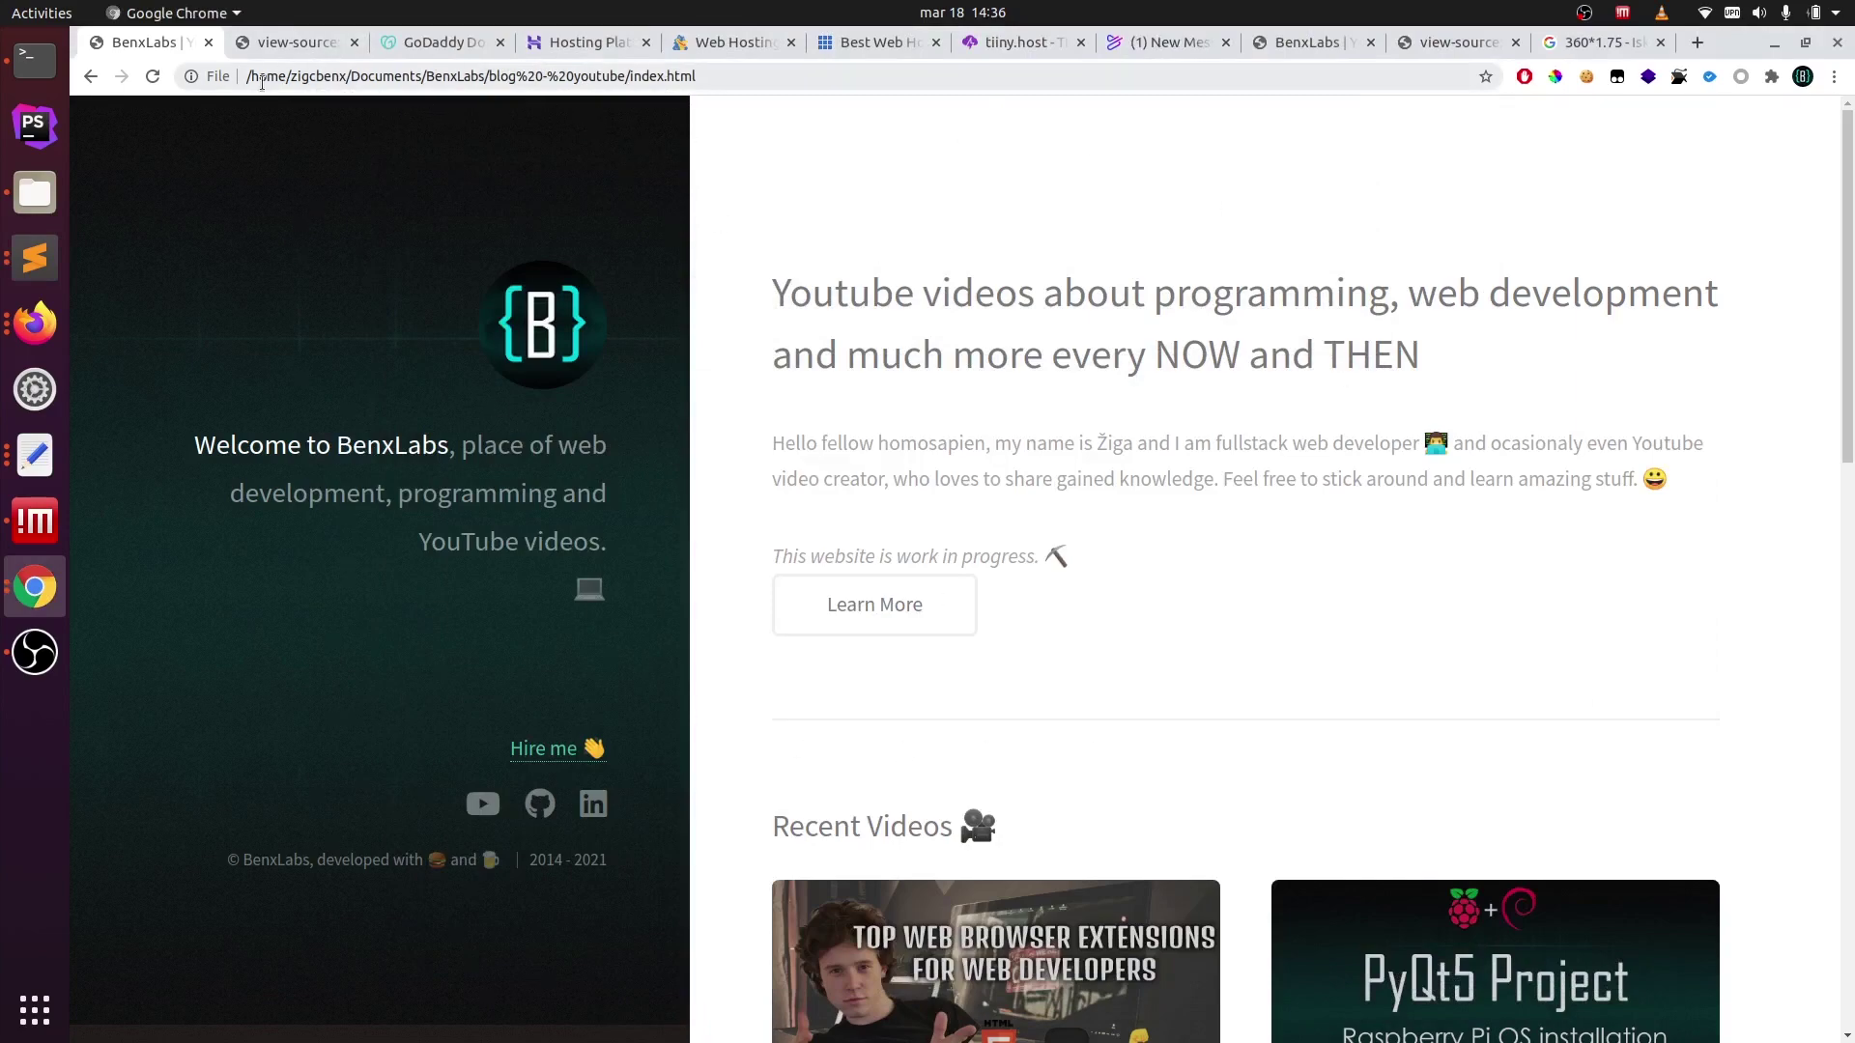
drag(248, 77, 687, 68)
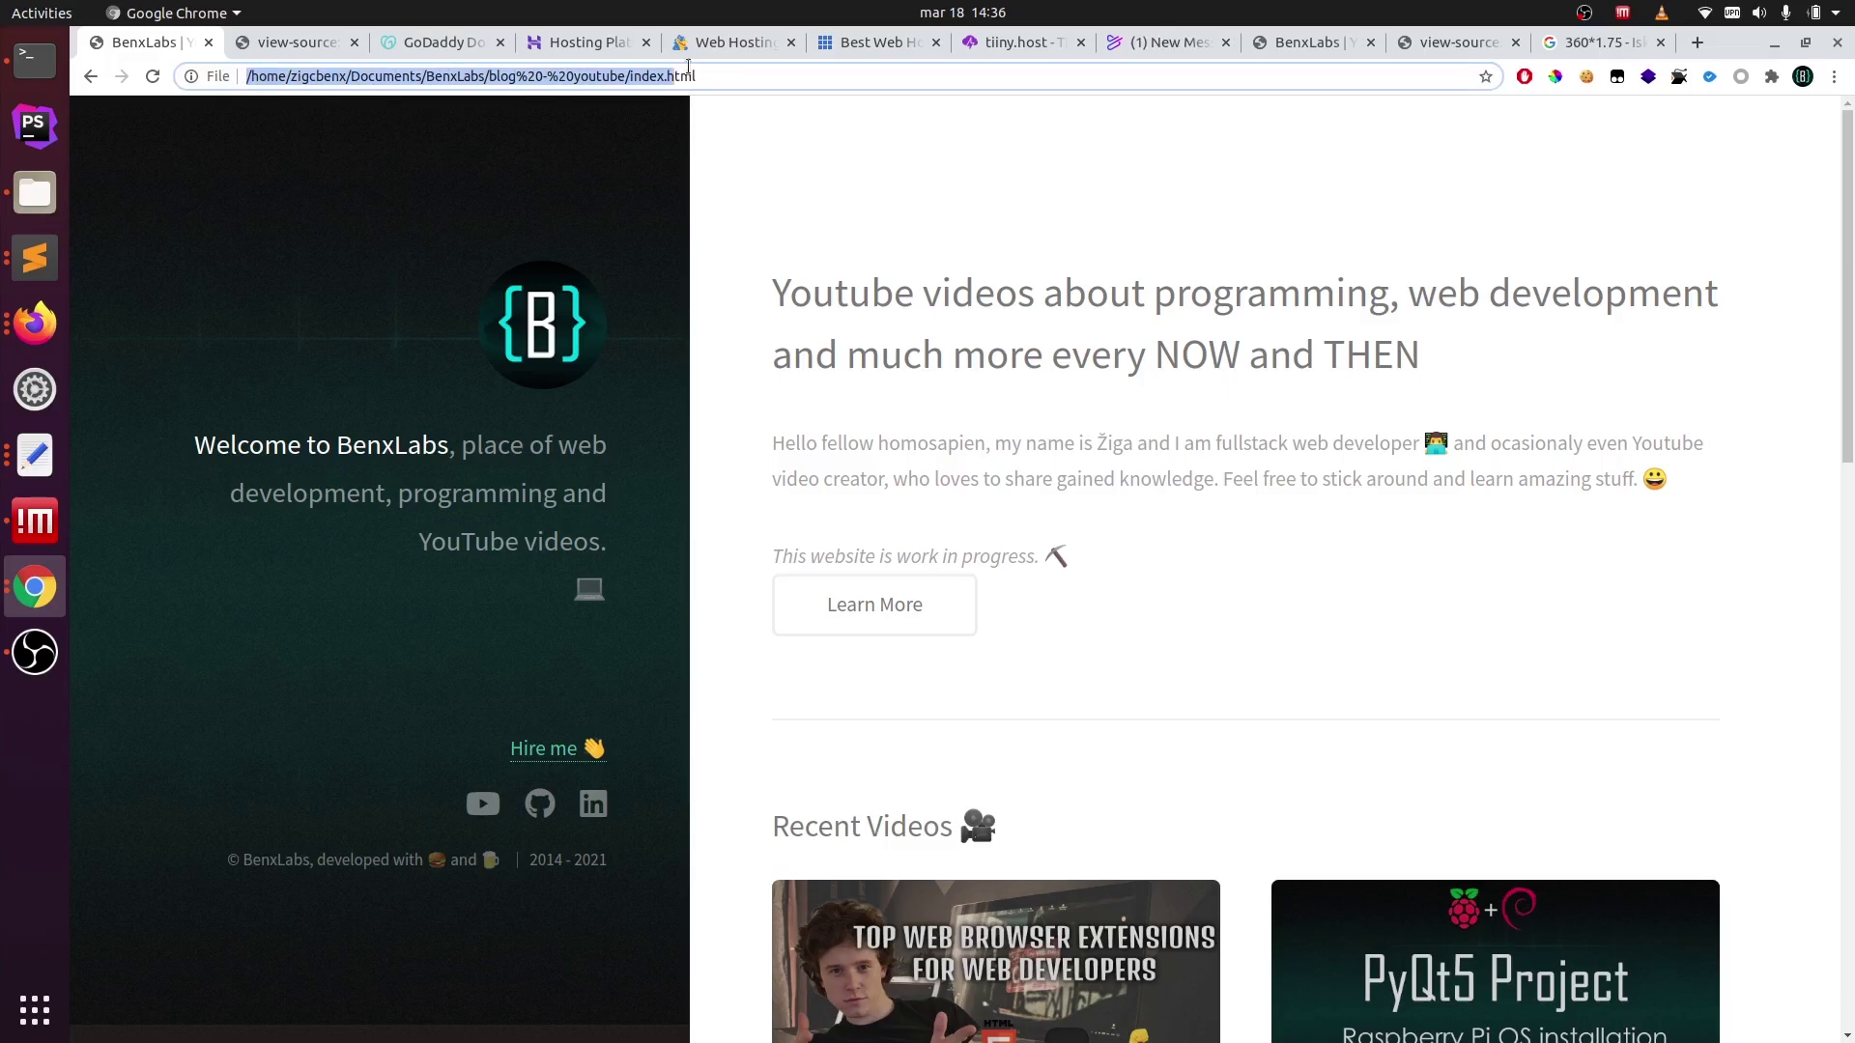
click(632, 77)
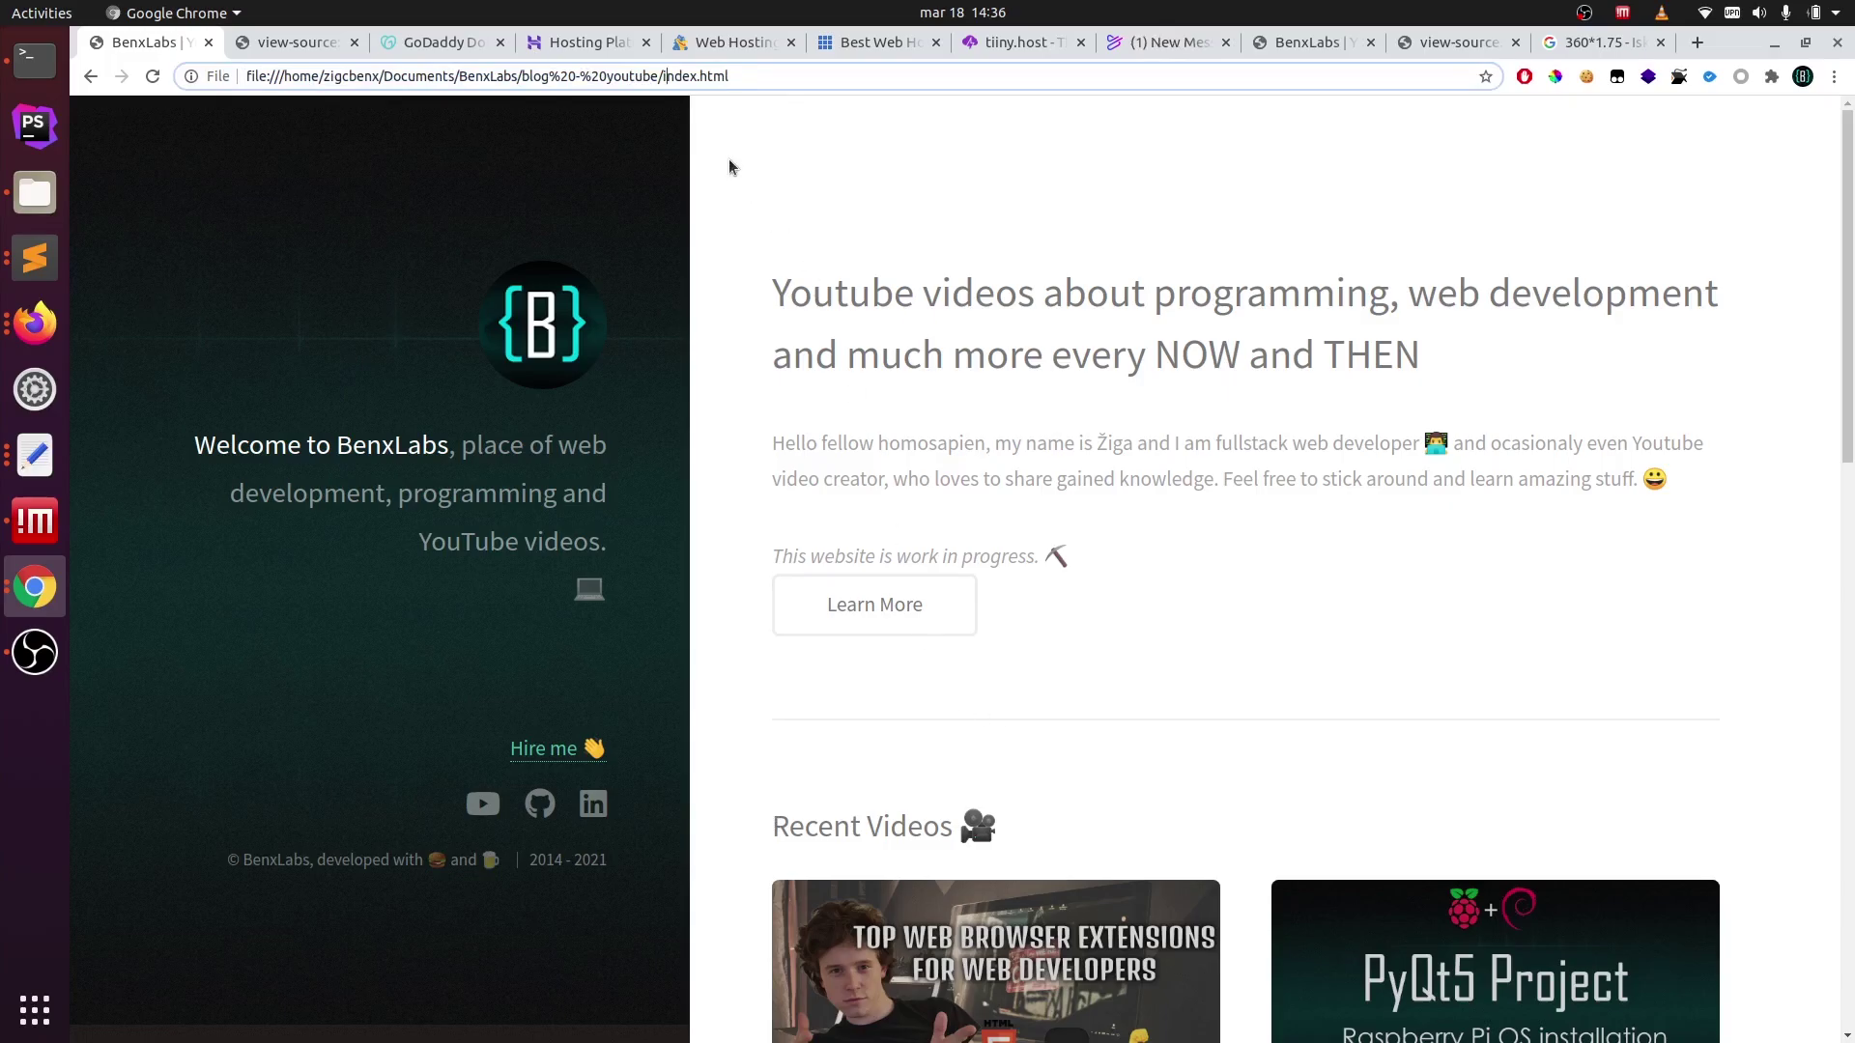
drag(734, 76, 272, 90)
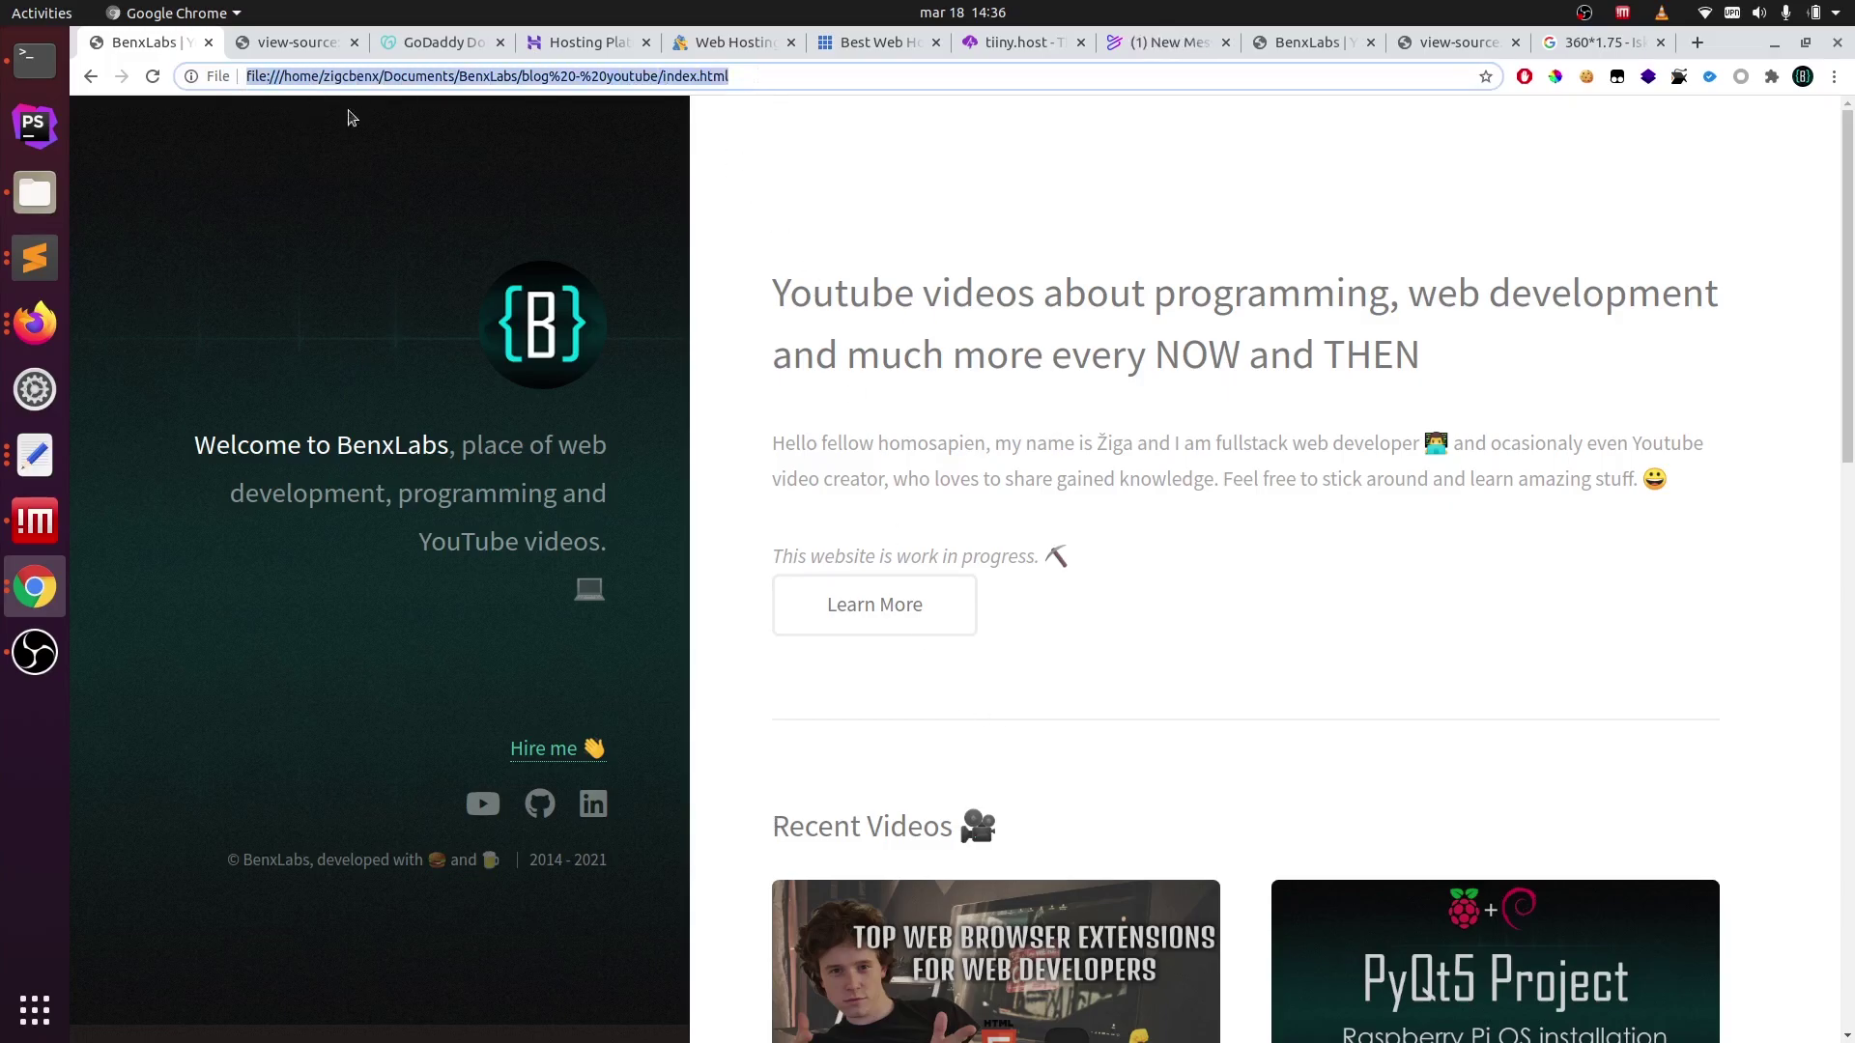
click(695, 164)
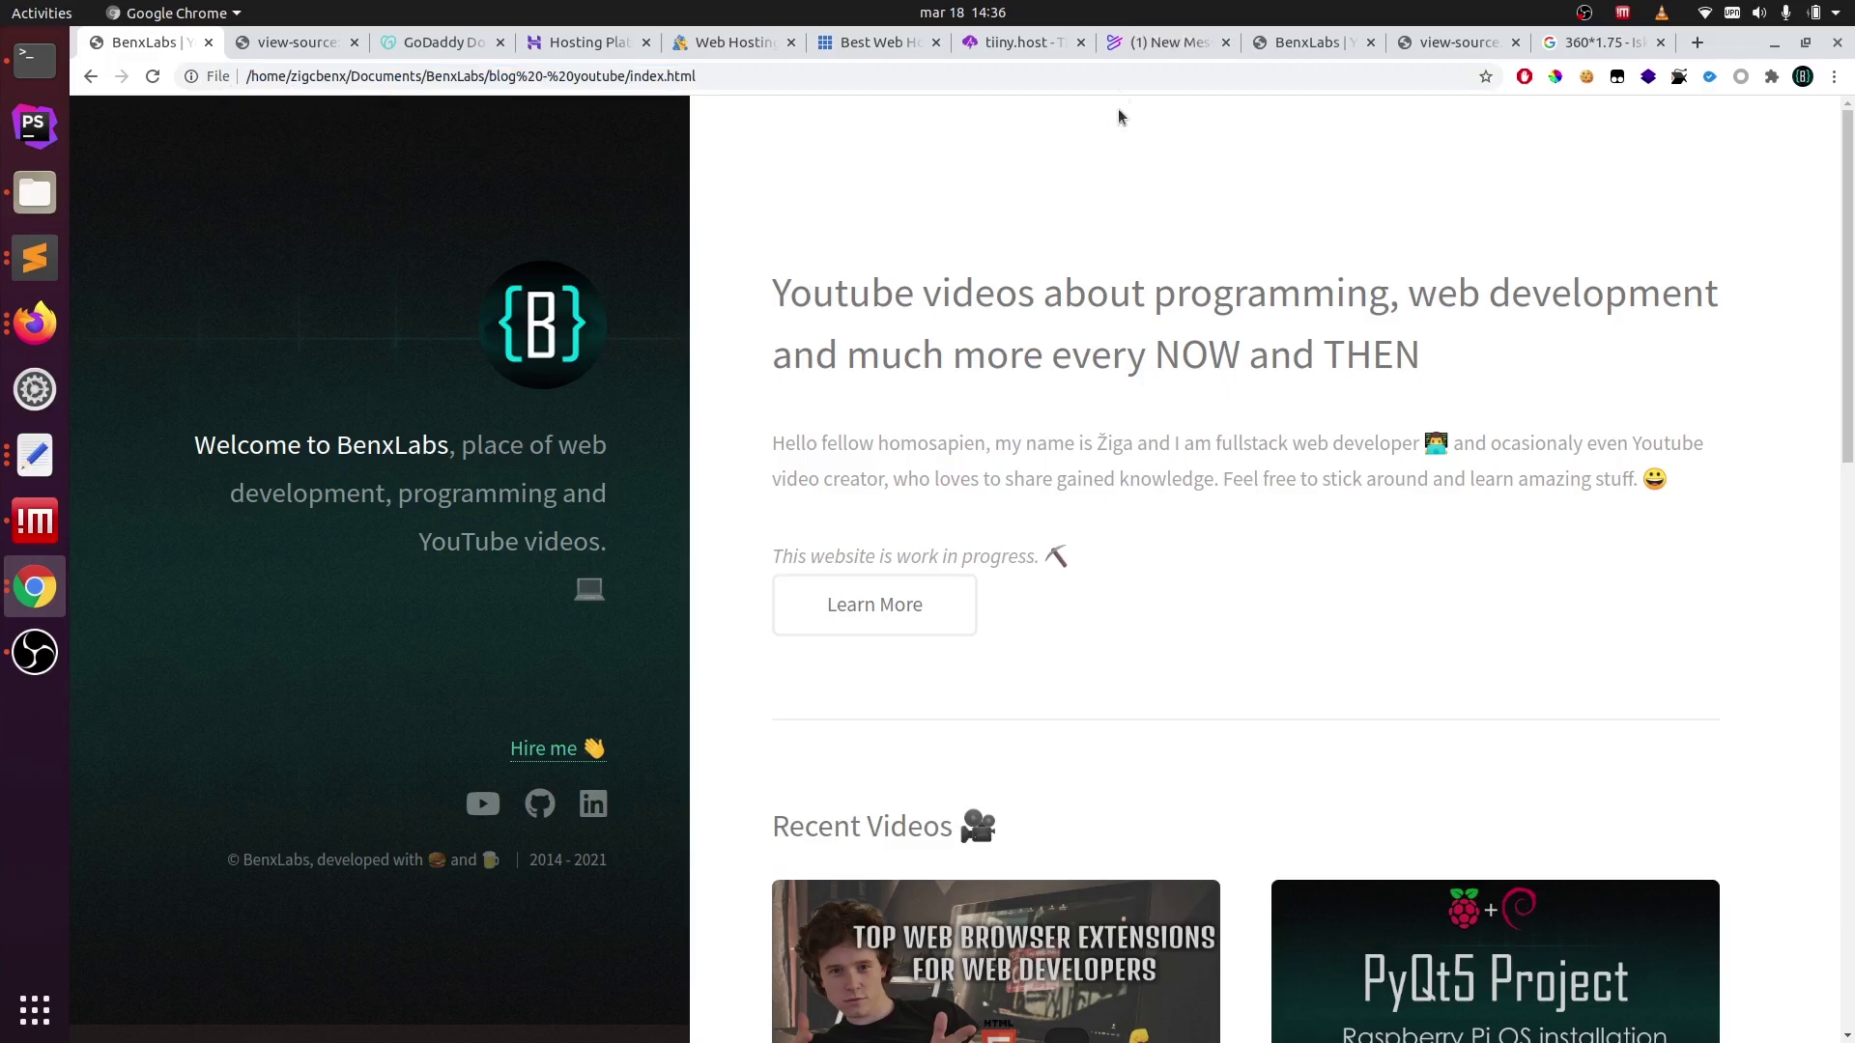
click(1138, 44)
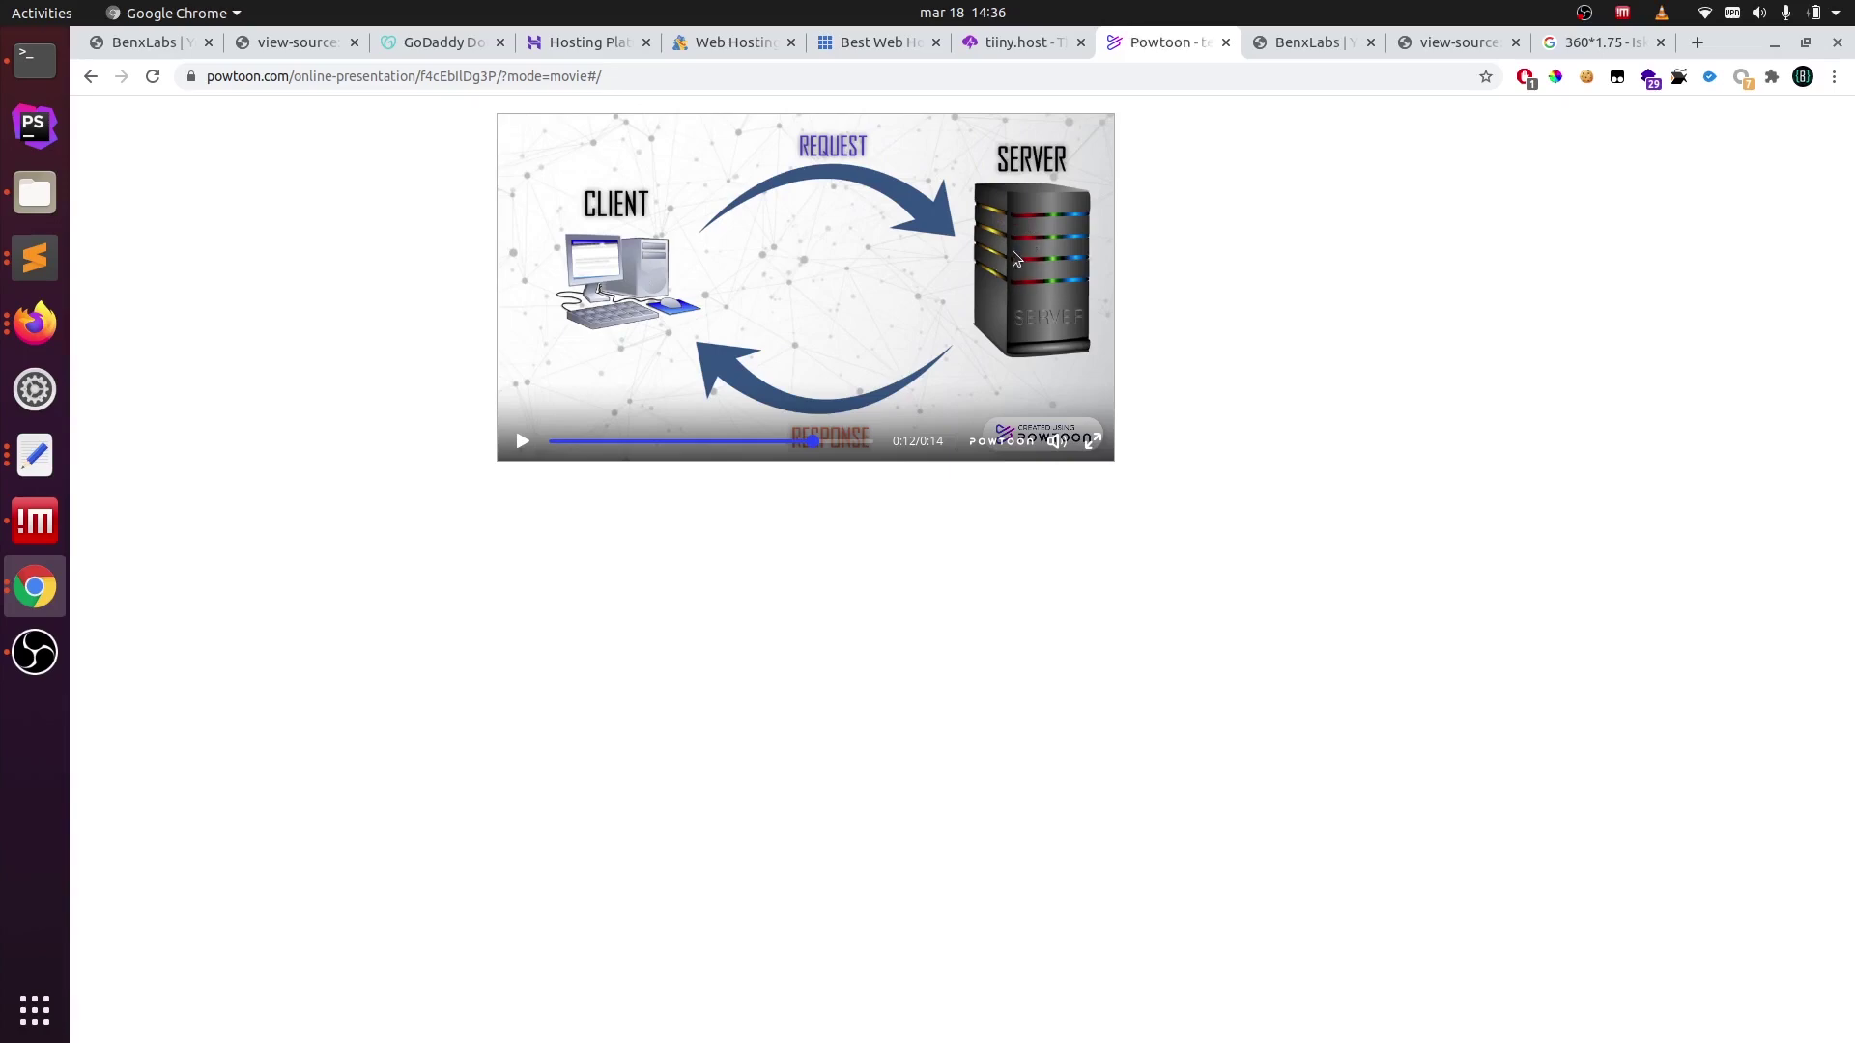
- Raise the Sublime Text window higher over the page, then switch to the tiiny.host site-creation tab
click(154, 39)
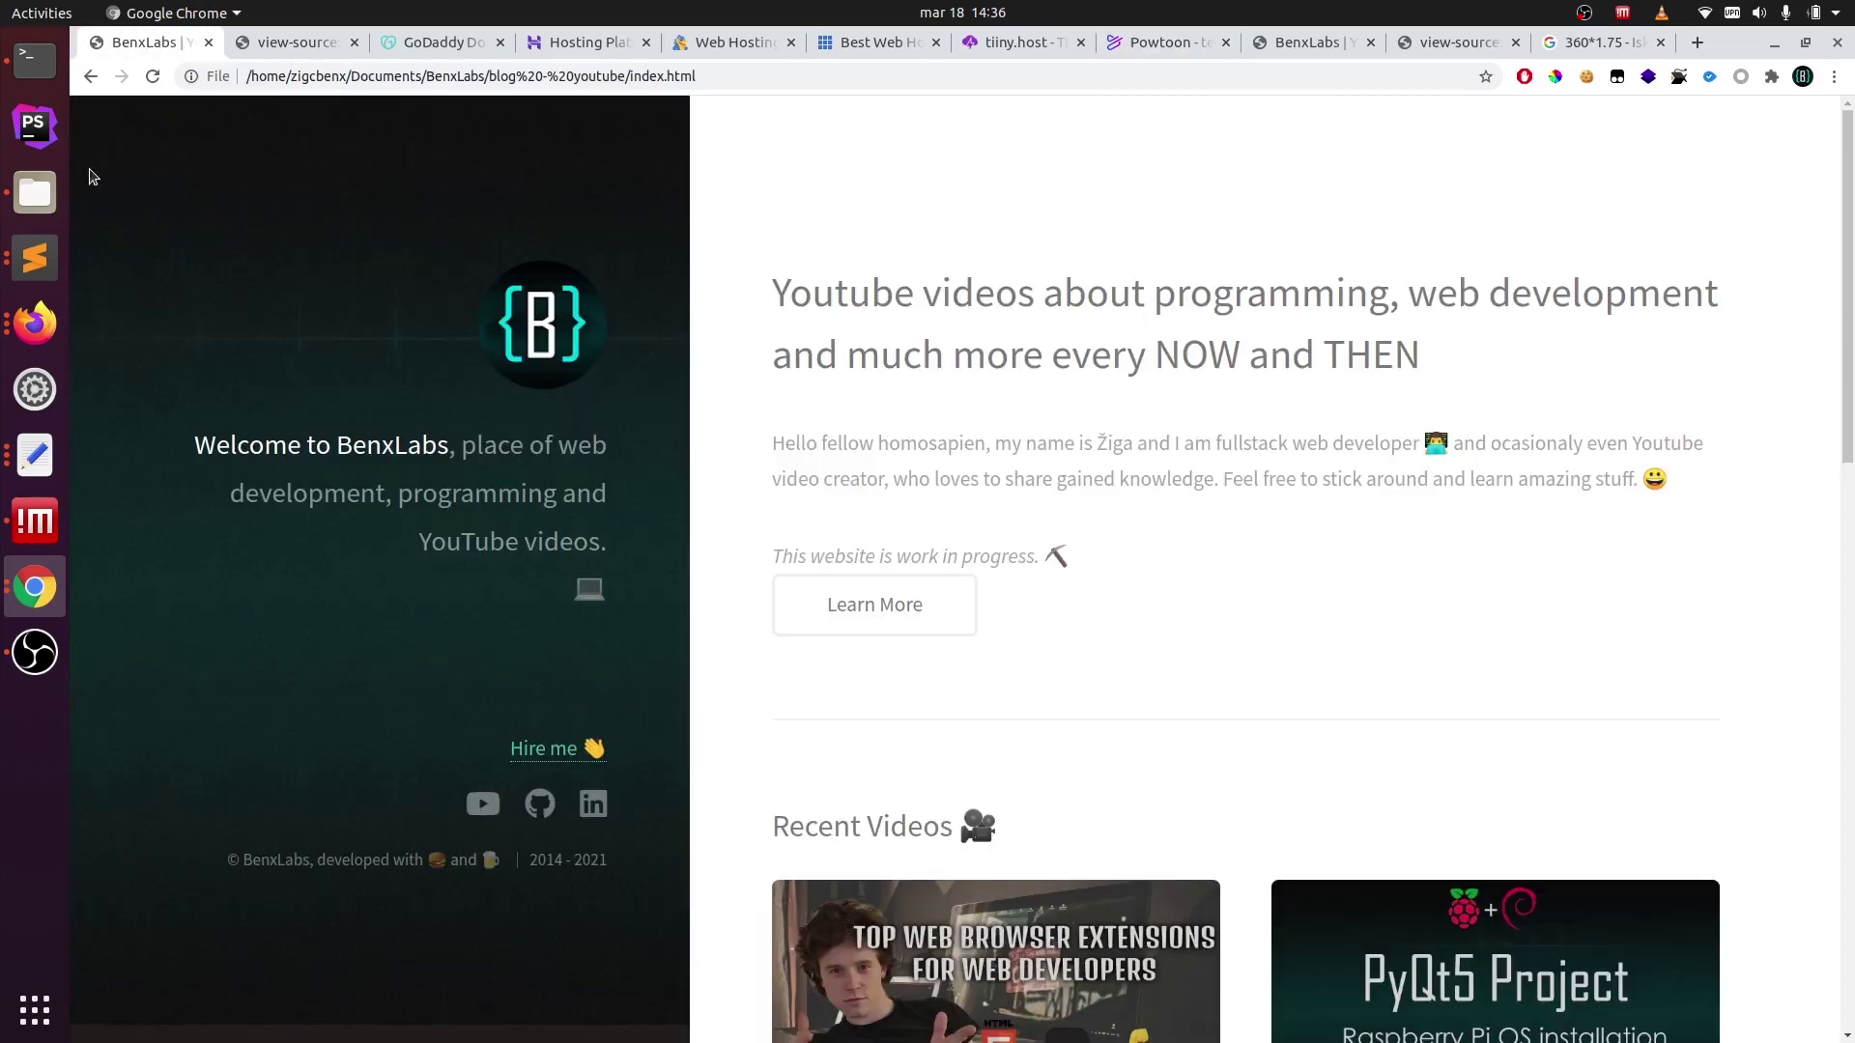
click(35, 258)
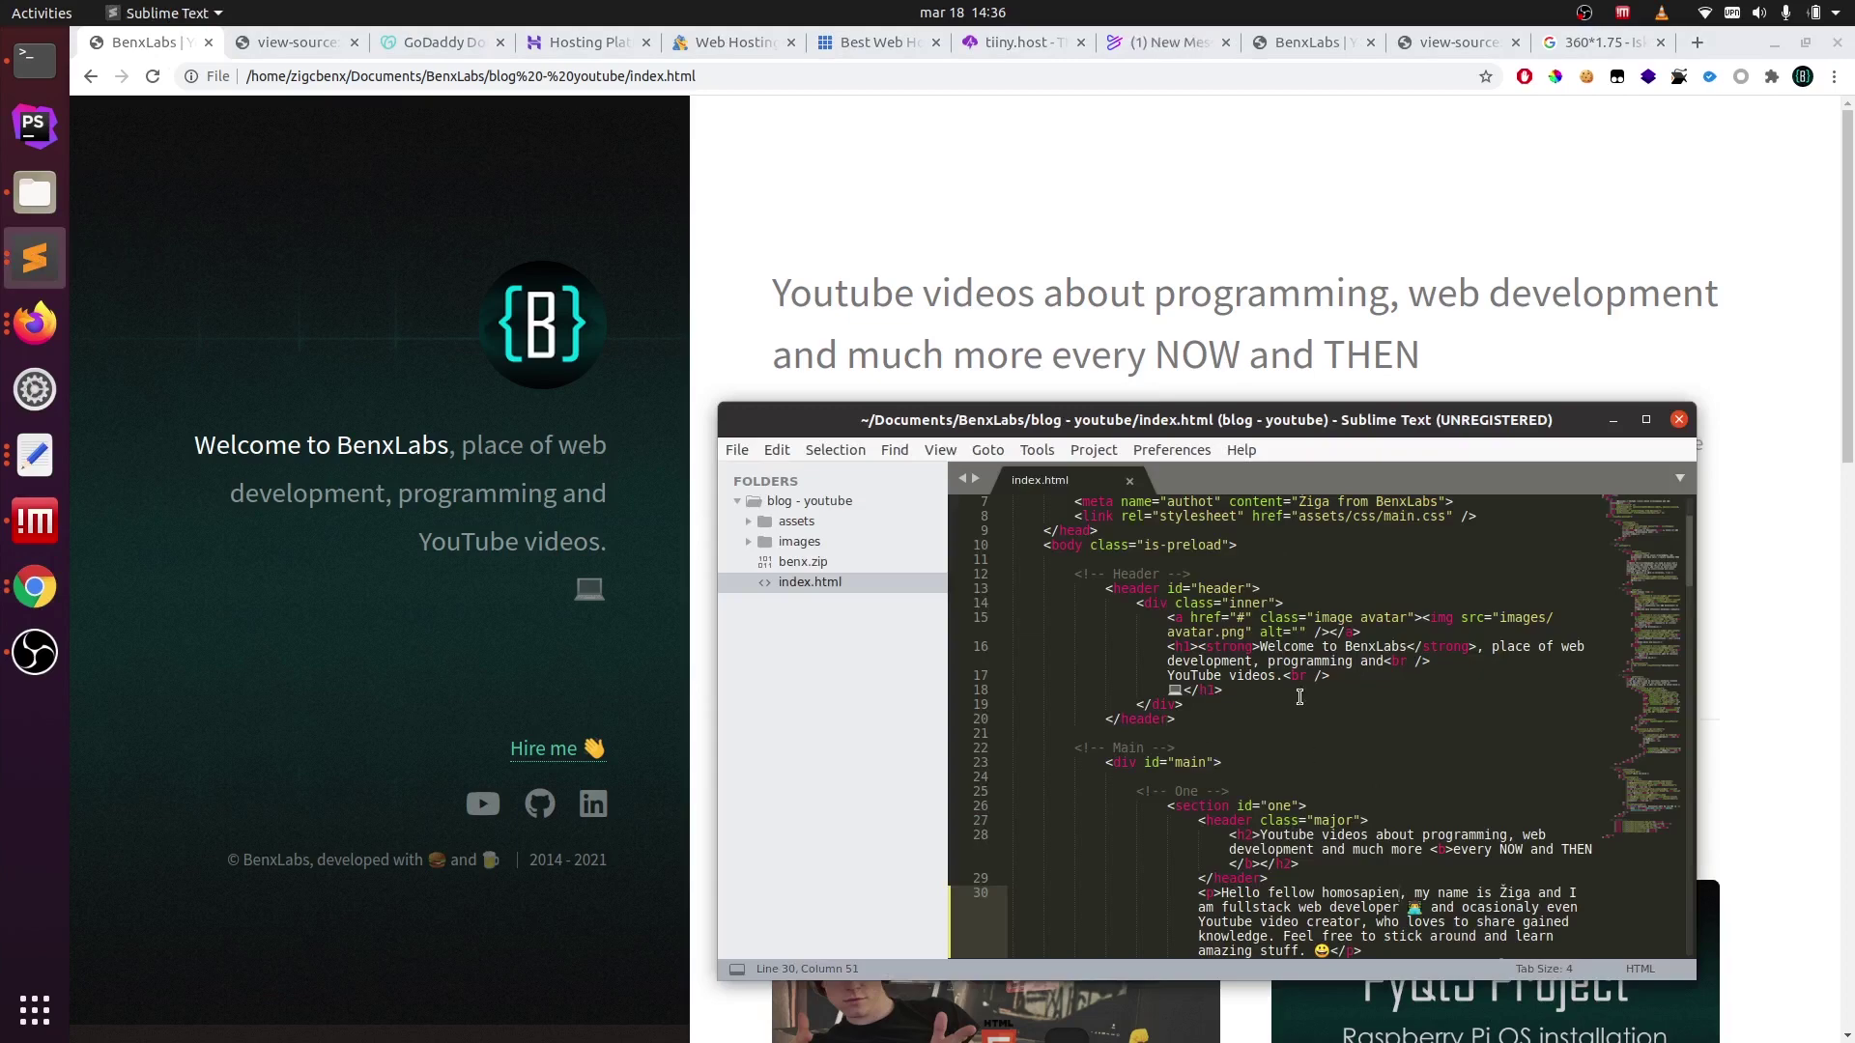
drag(1150, 418, 1004, 271)
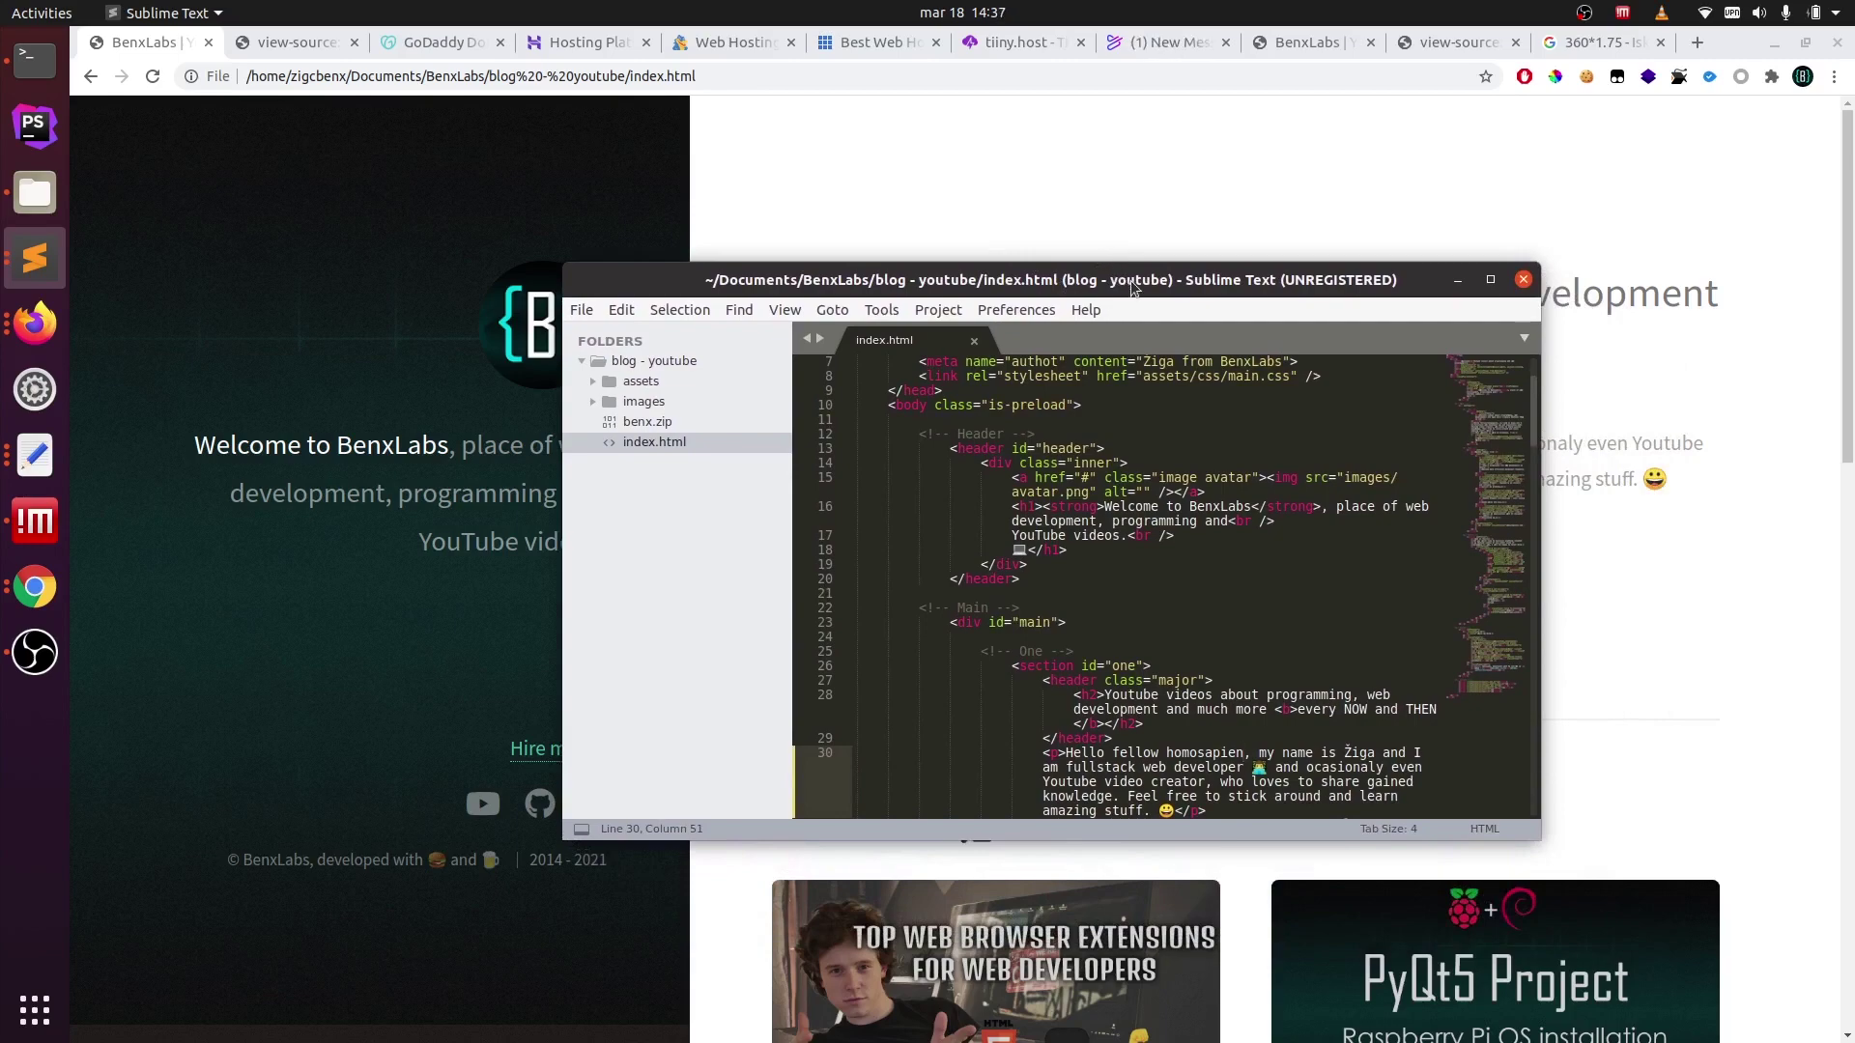
drag(1128, 282, 1152, 243)
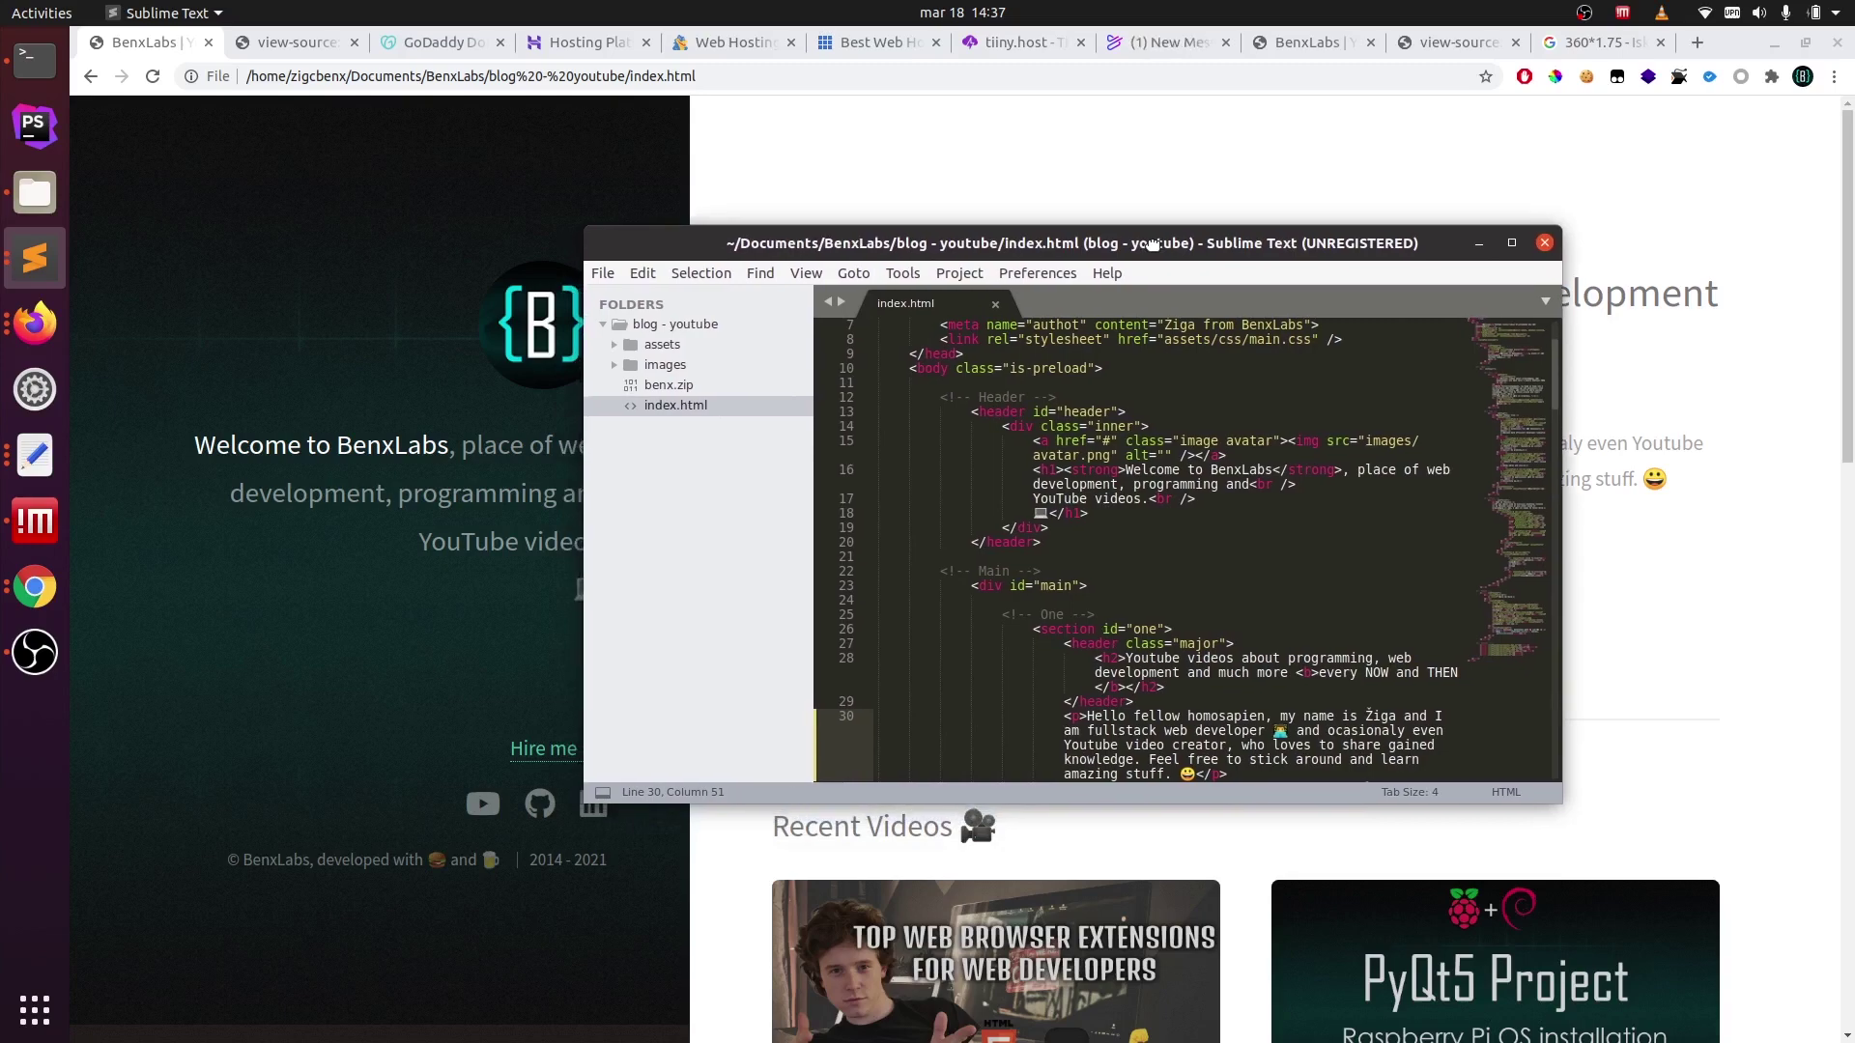
click(1015, 41)
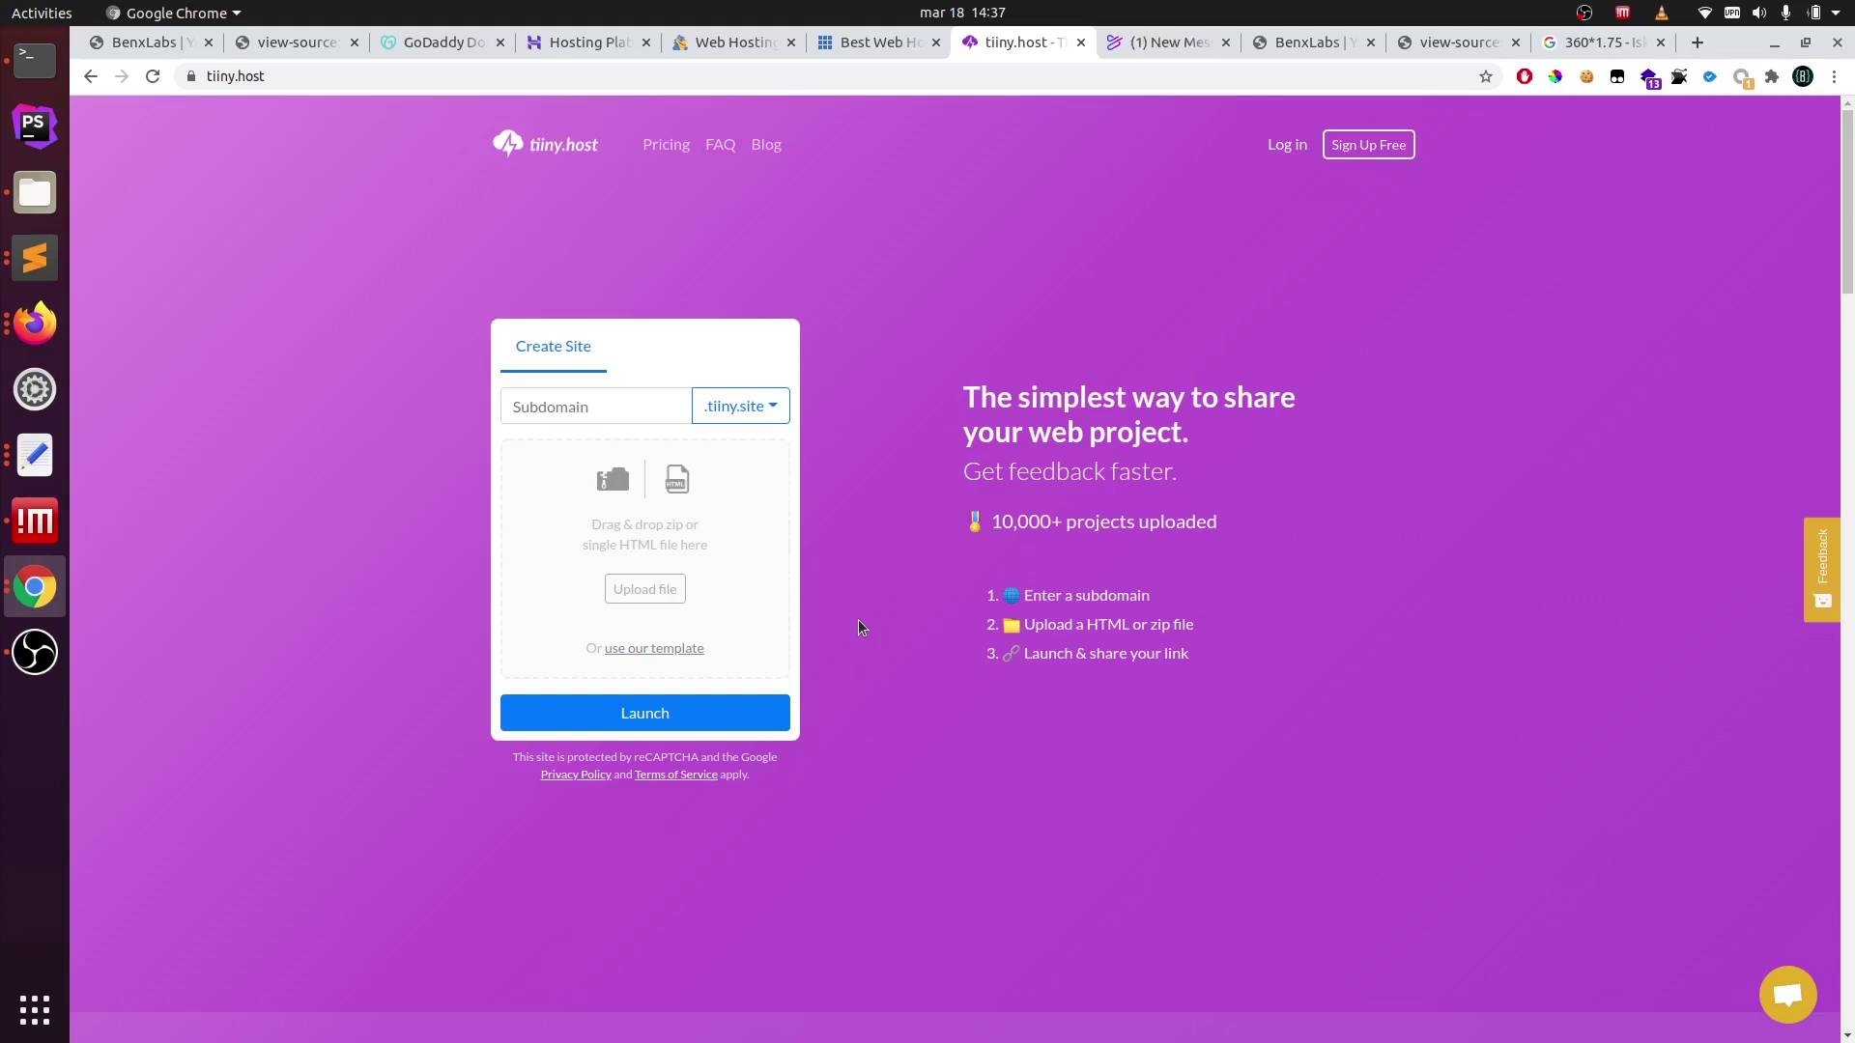
- Switch from the tiiny.host page to the live benxlabs.com homepage tab
click(145, 42)
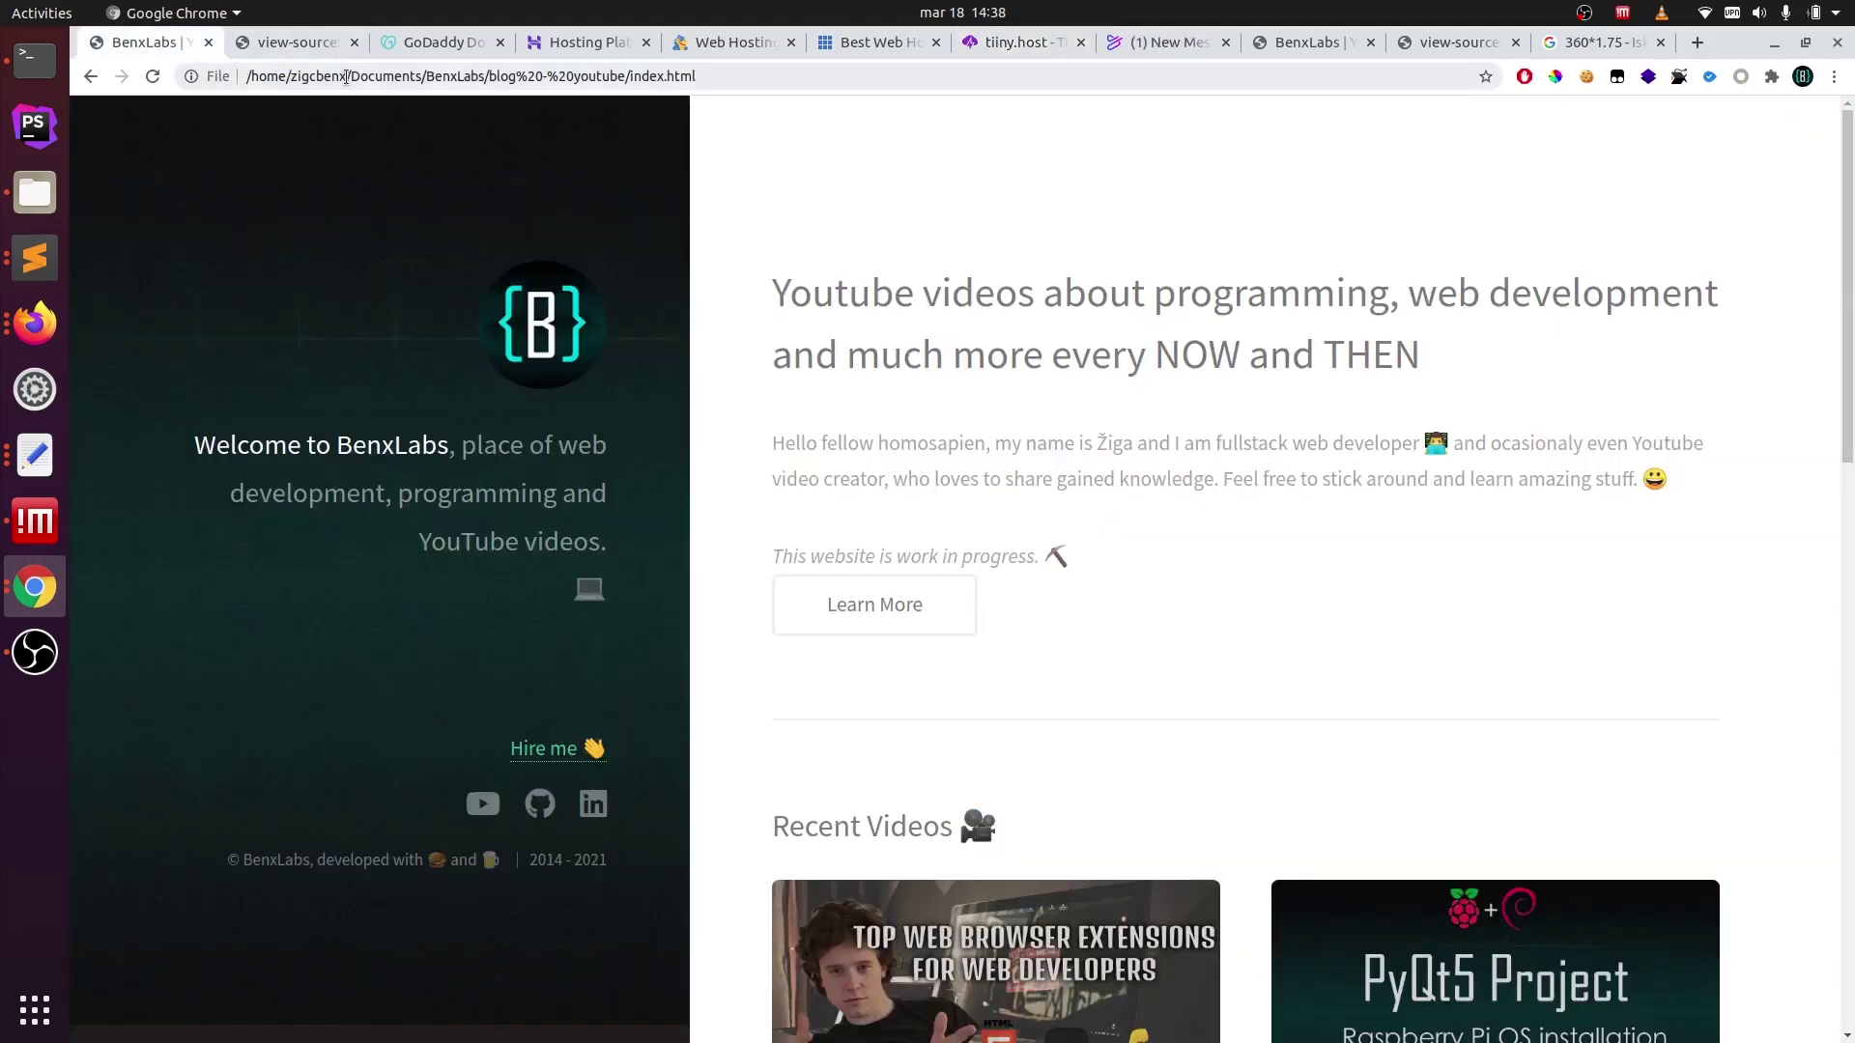
key(ctrl+shift+Tab)
key(ctrl+shift+Tab)
key(ctrl+shift+Tab)
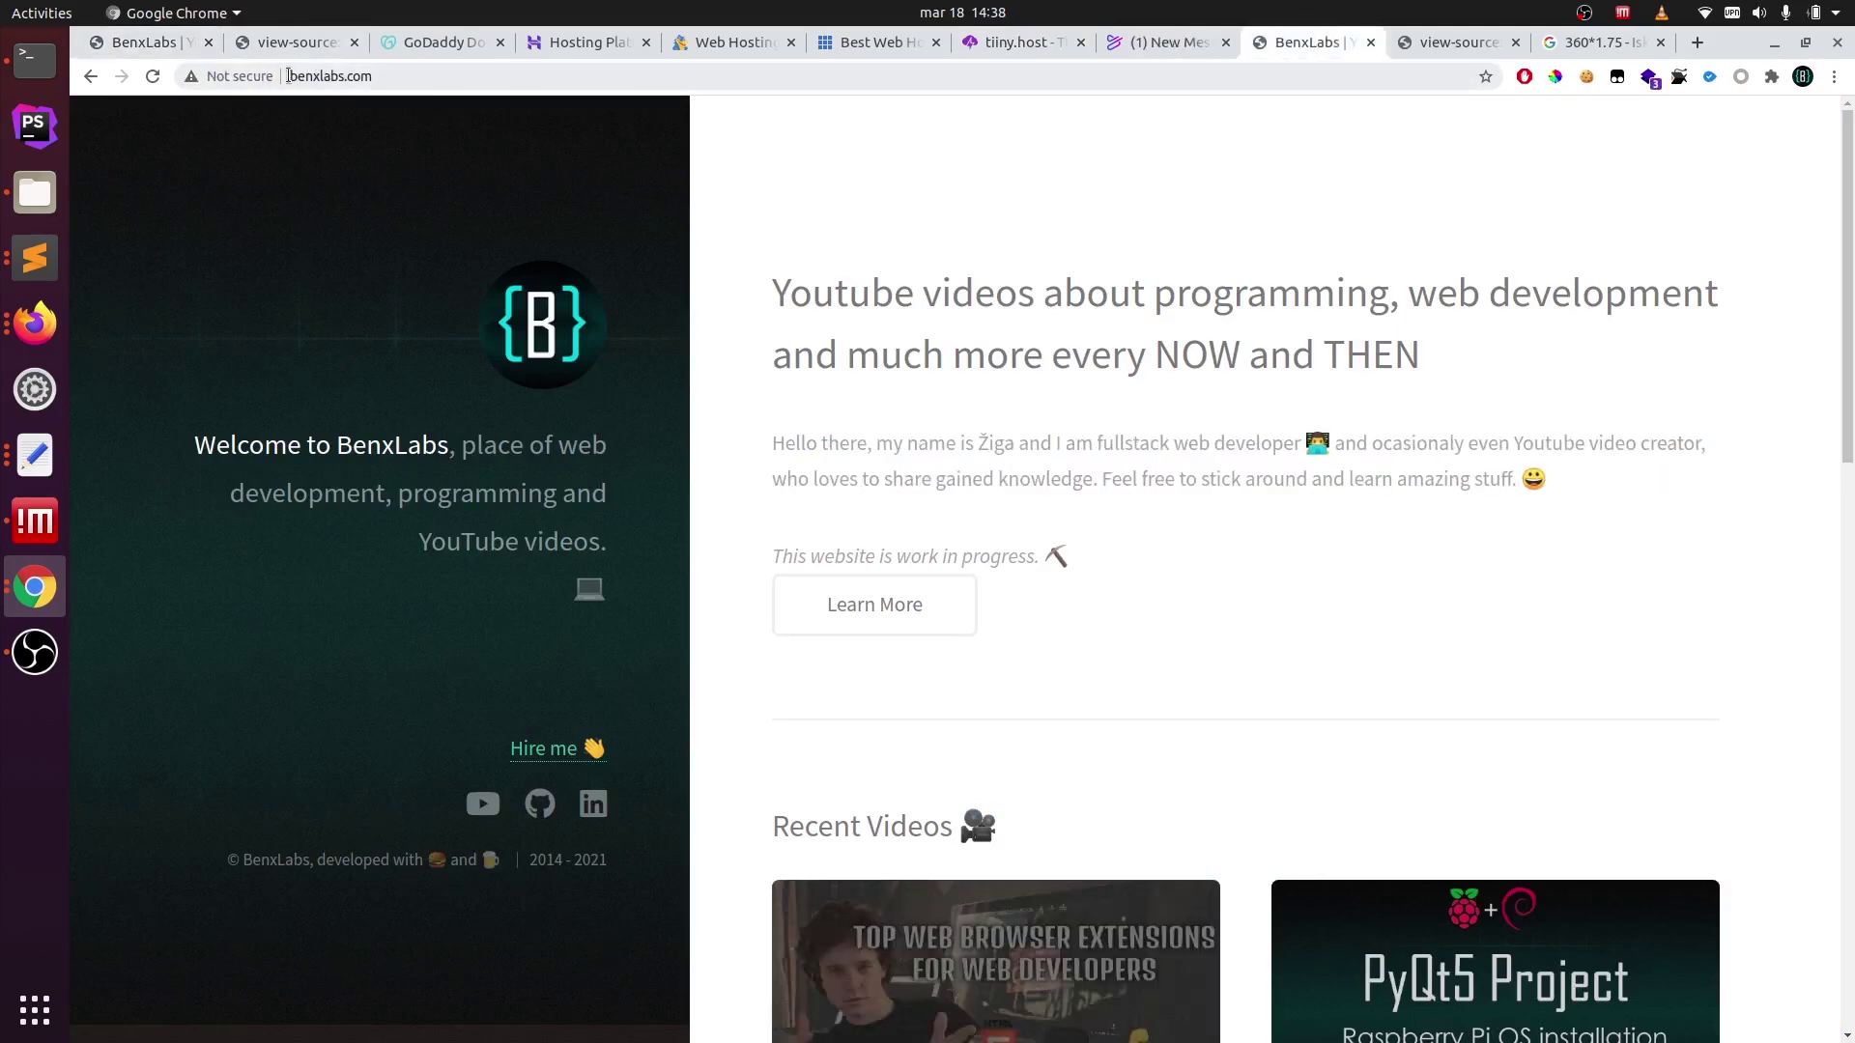
- Highlight the benxlabs.com address, then move over to the tiiny.host Create Site form
drag(288, 76, 396, 77)
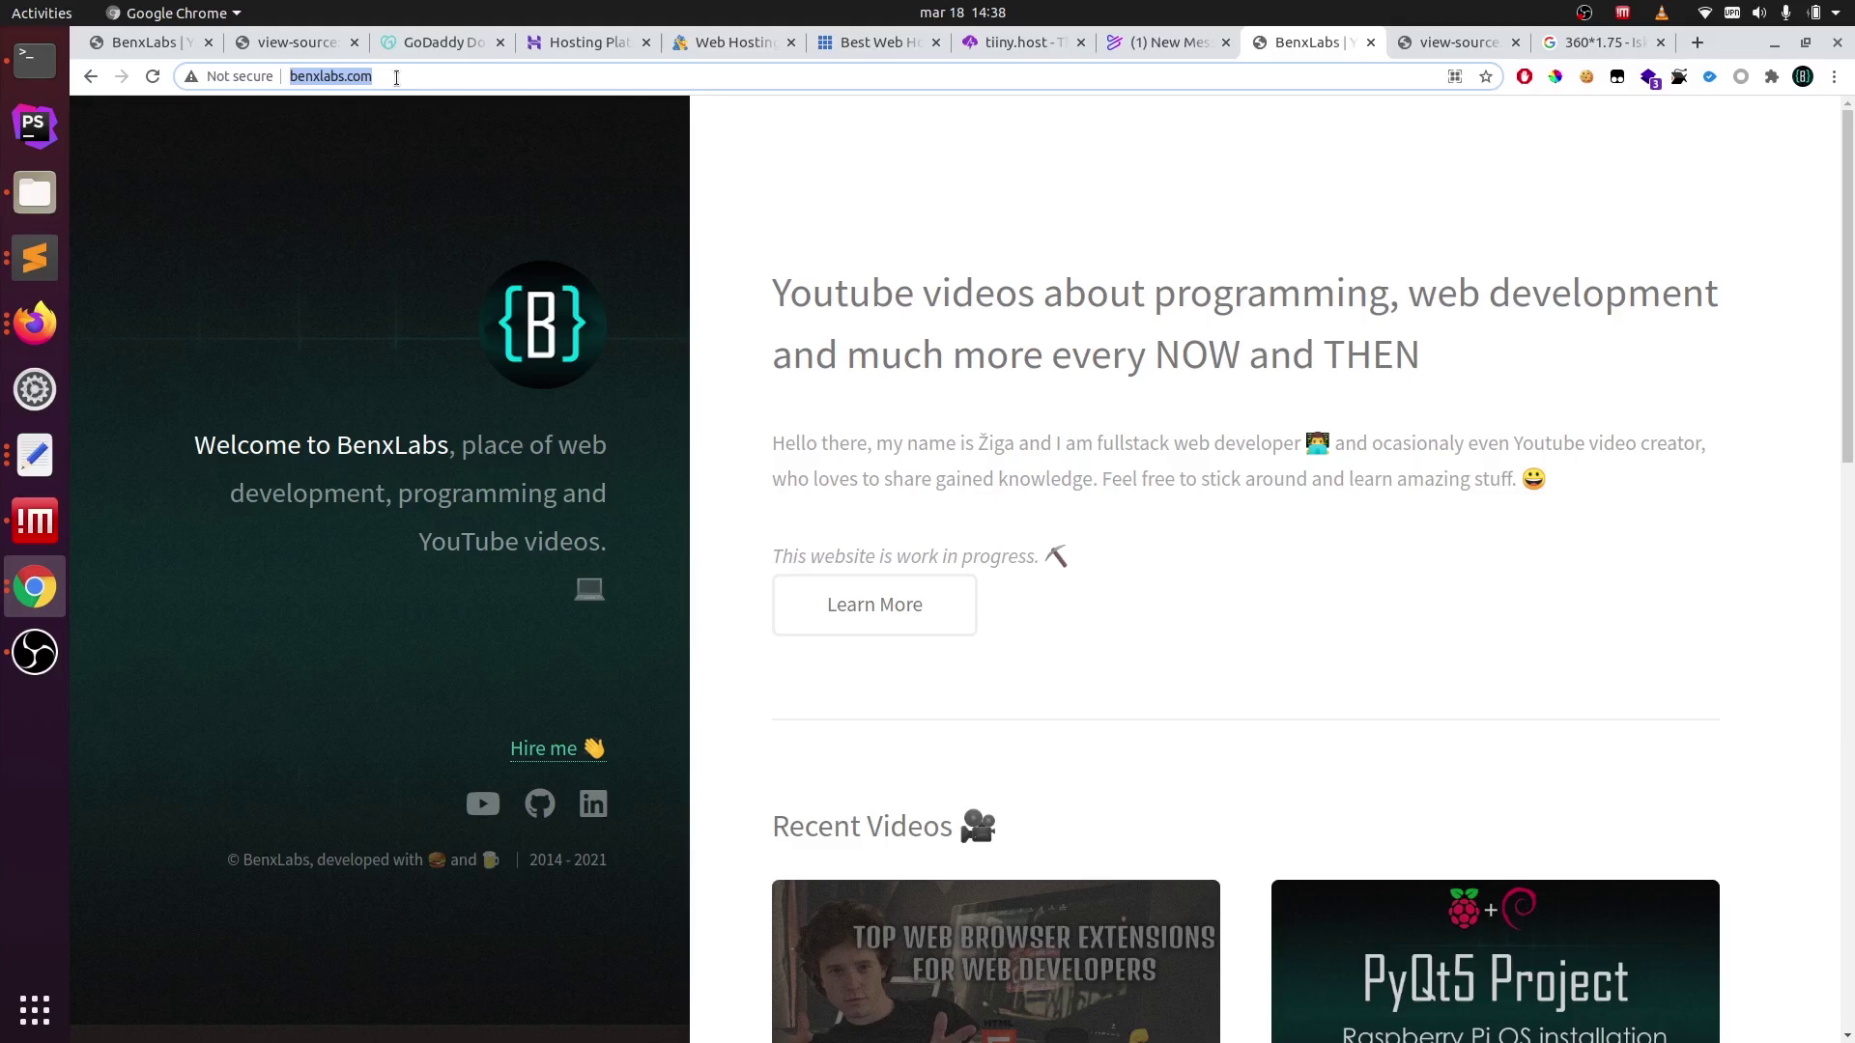
click(396, 77)
click(826, 193)
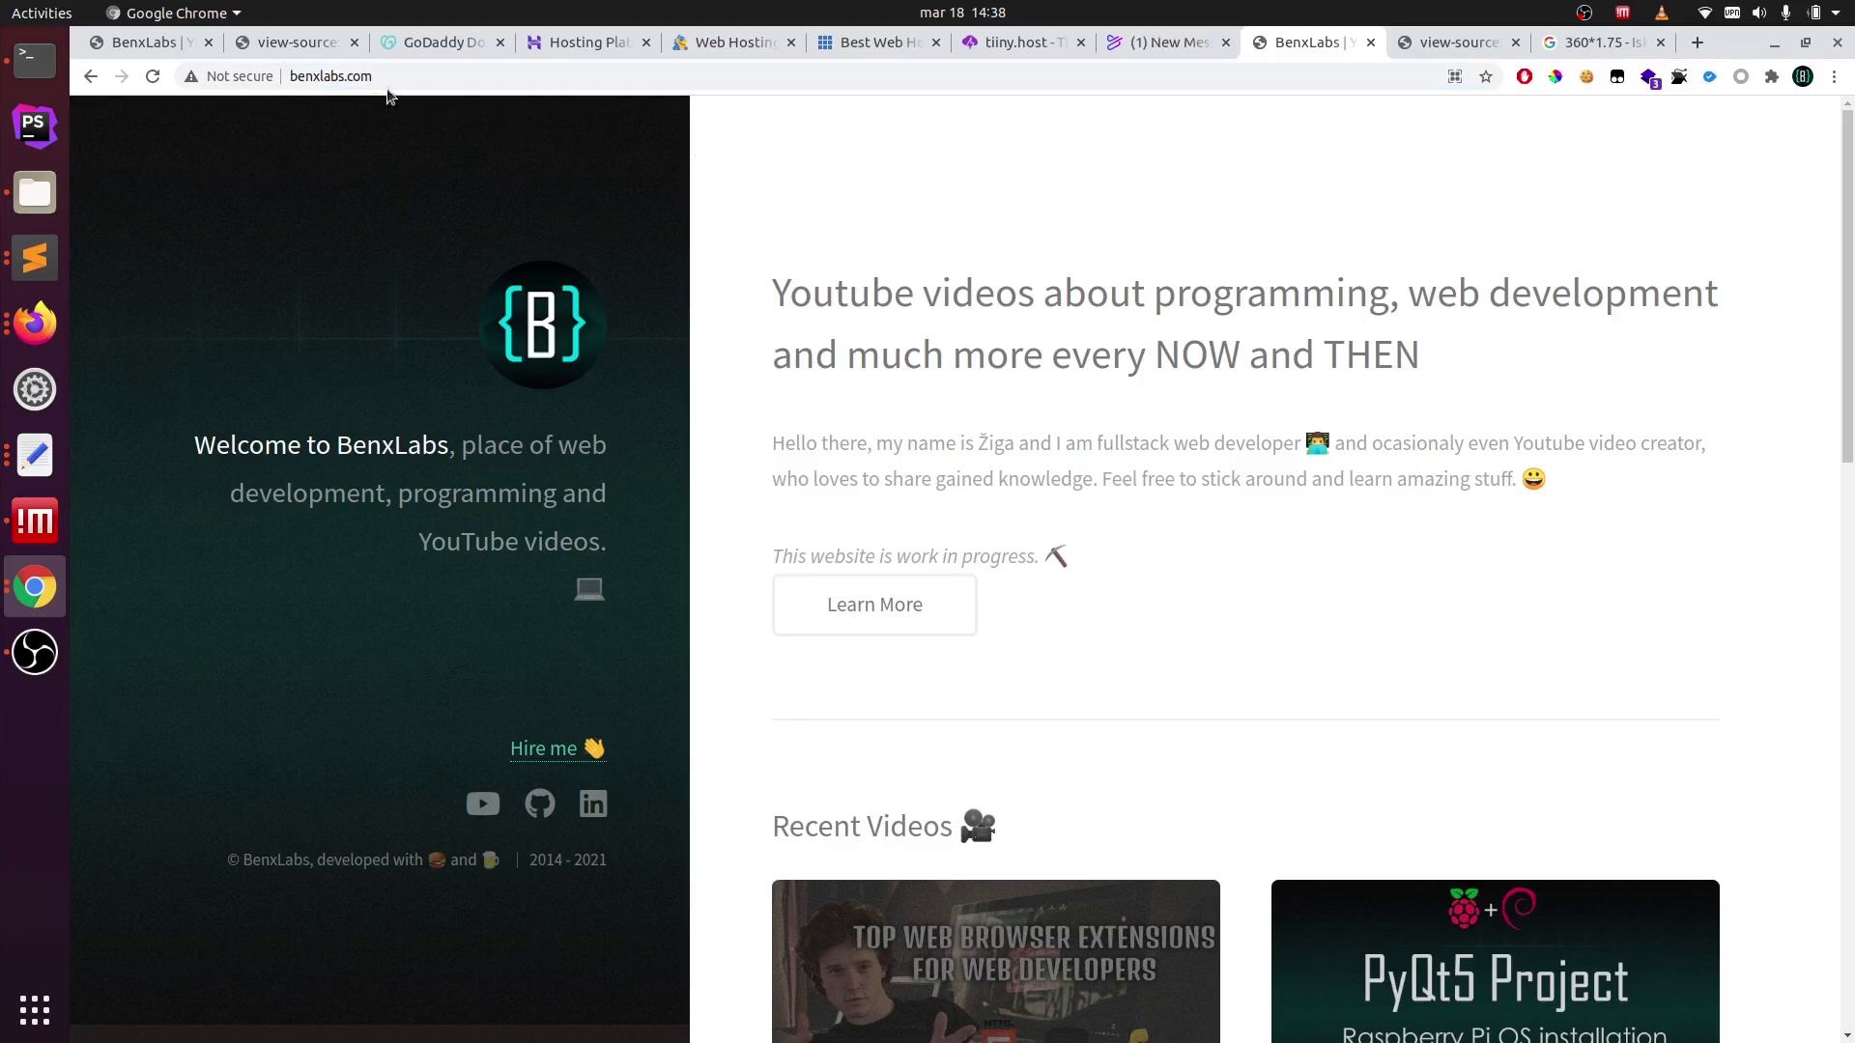
click(1004, 42)
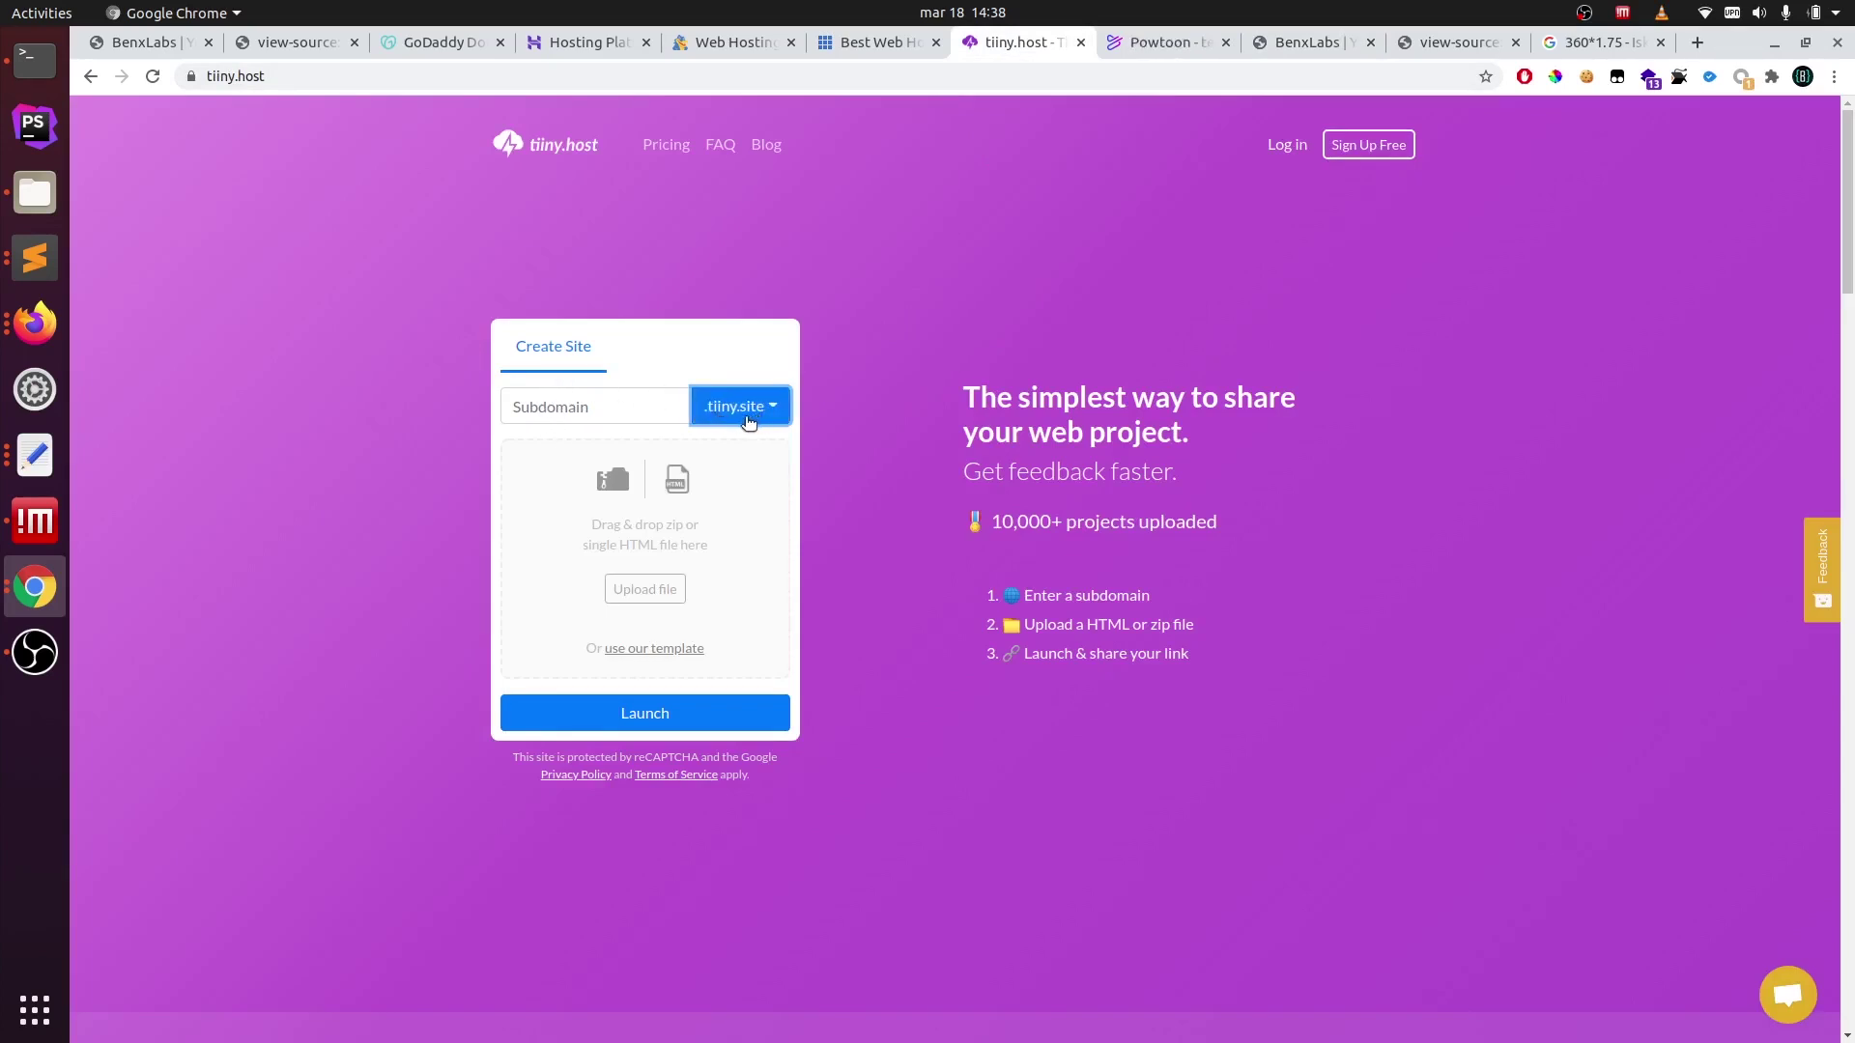
click(583, 407)
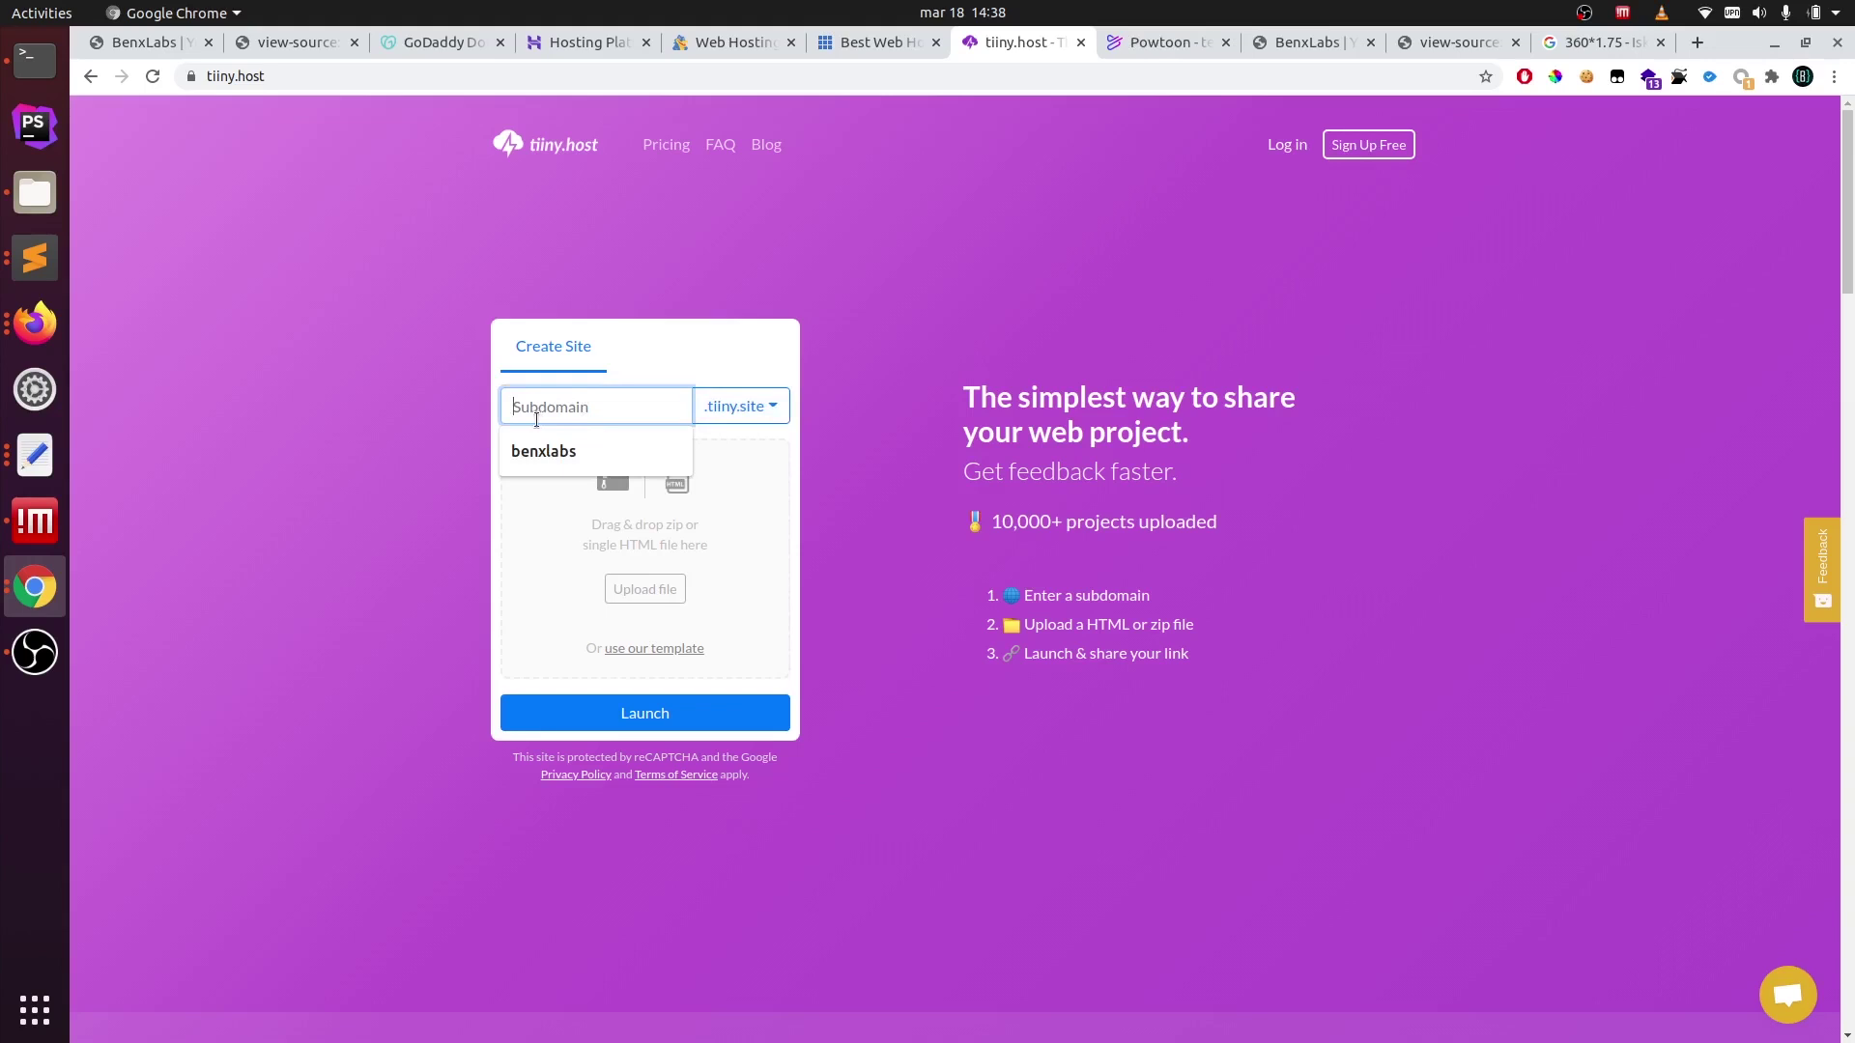
click(563, 448)
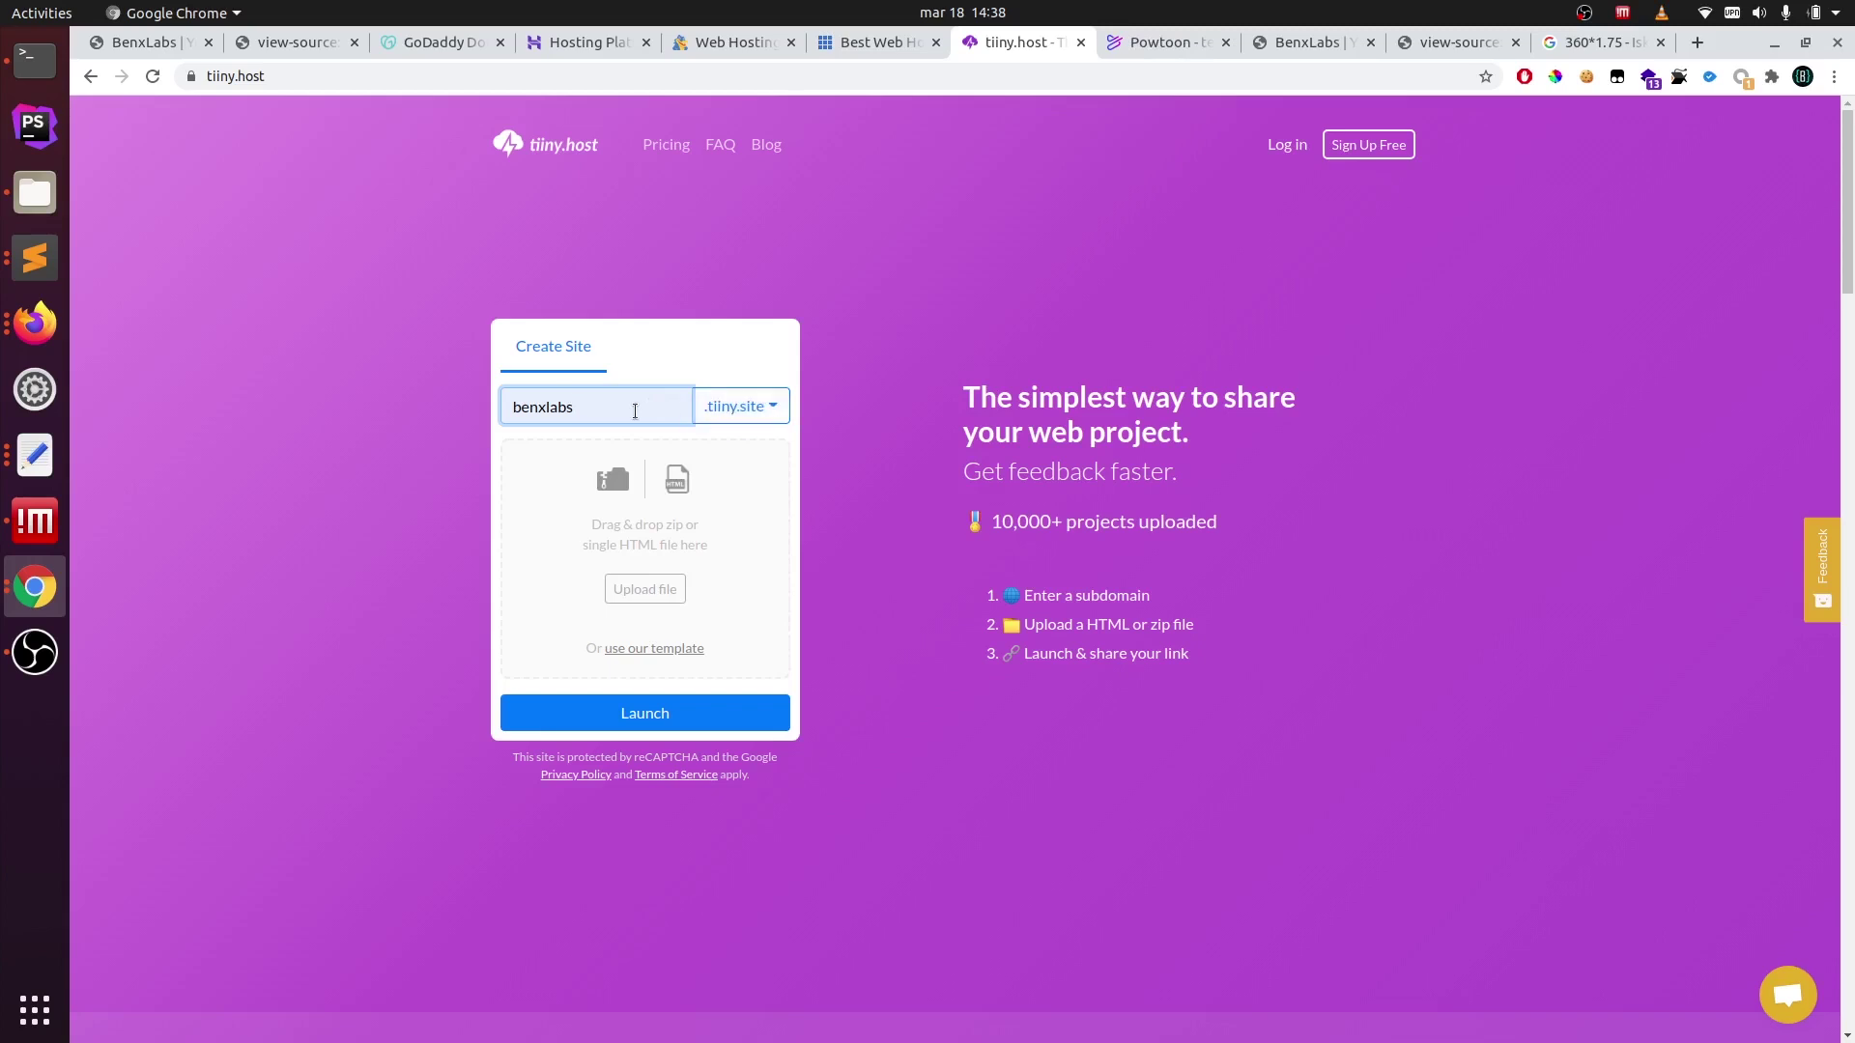
key(ctrl+a)
key(BackSpace)
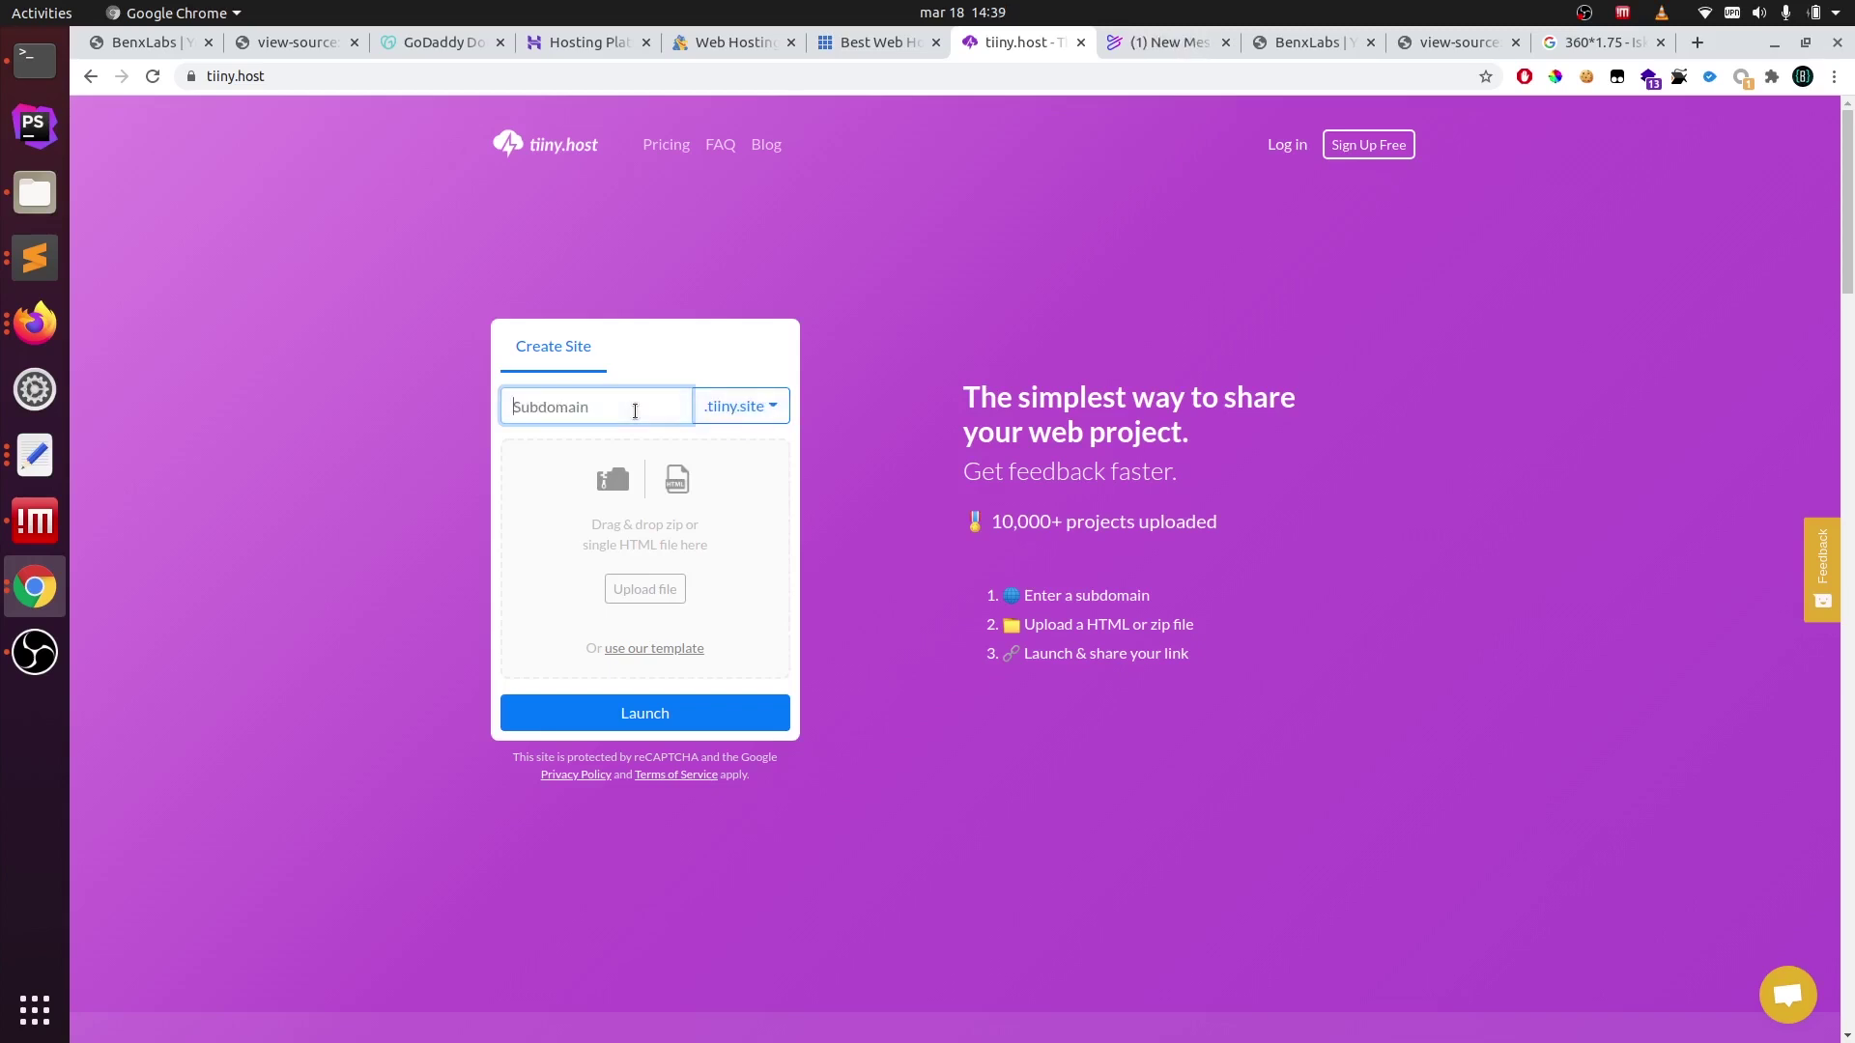
click(35, 258)
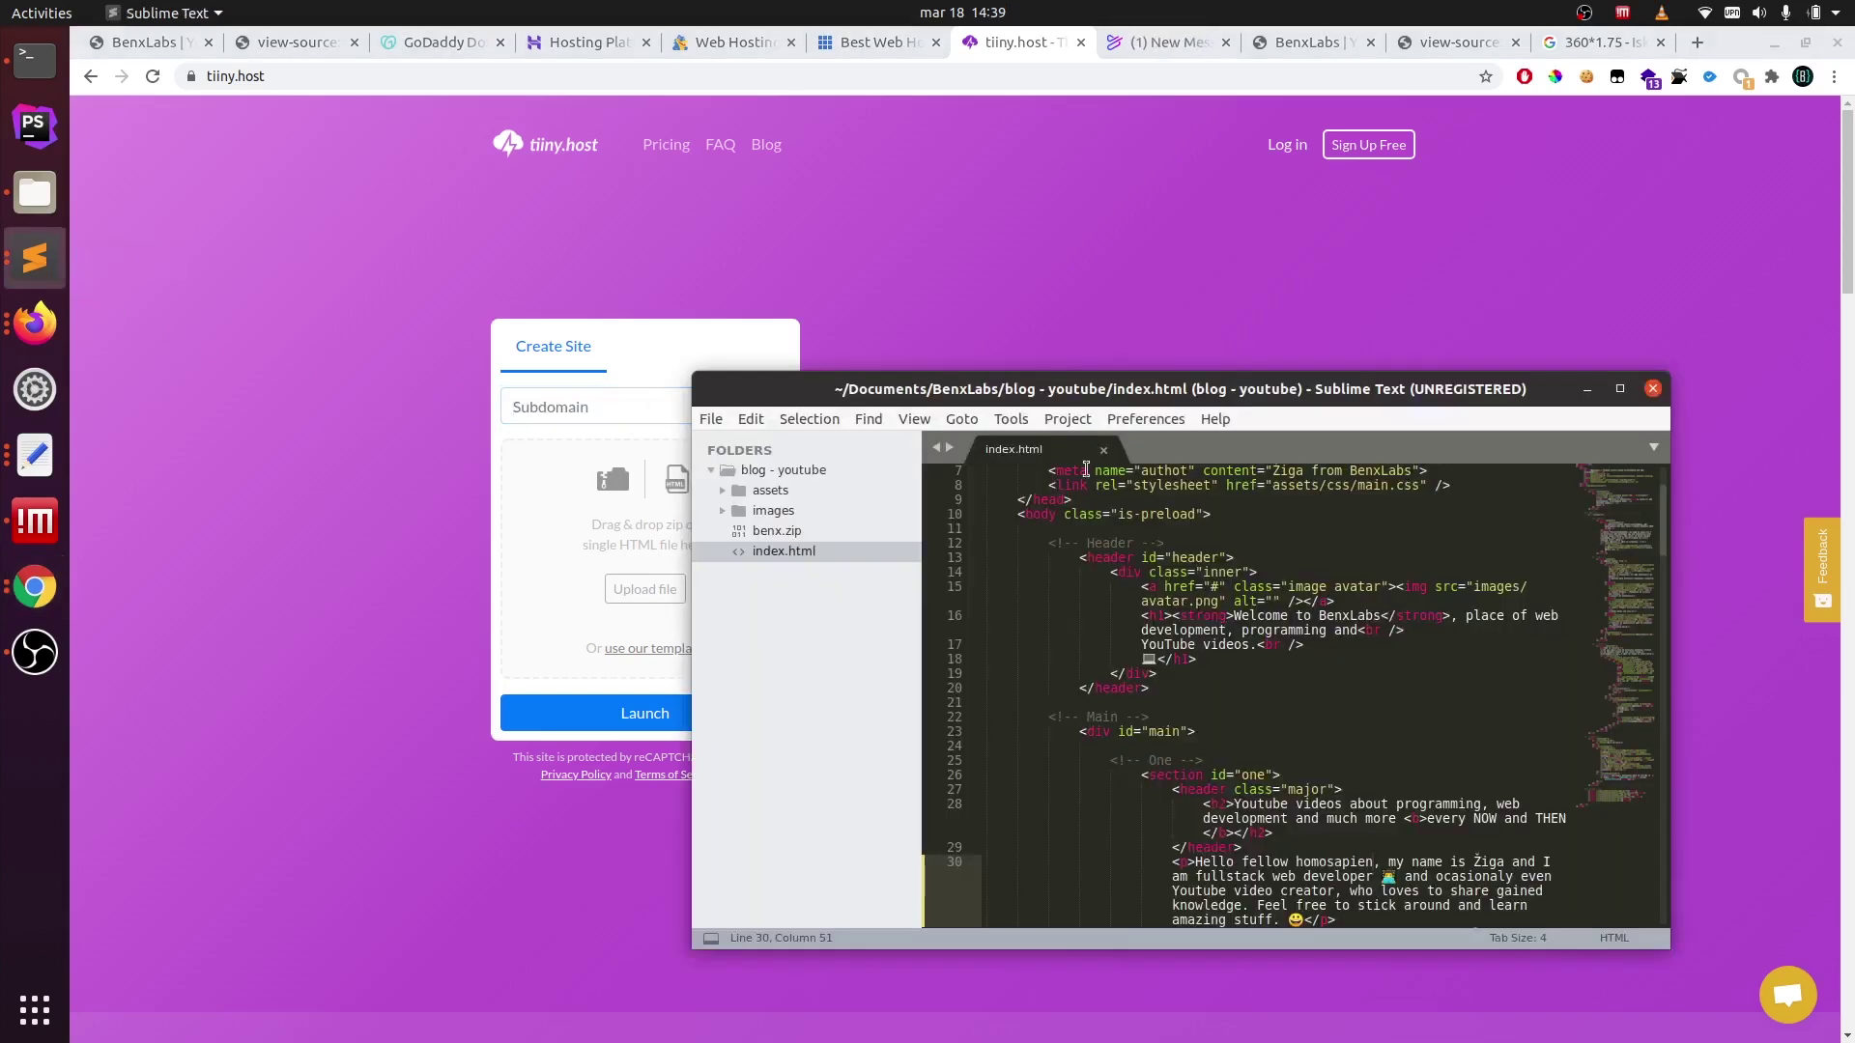
drag(1144, 392, 1090, 264)
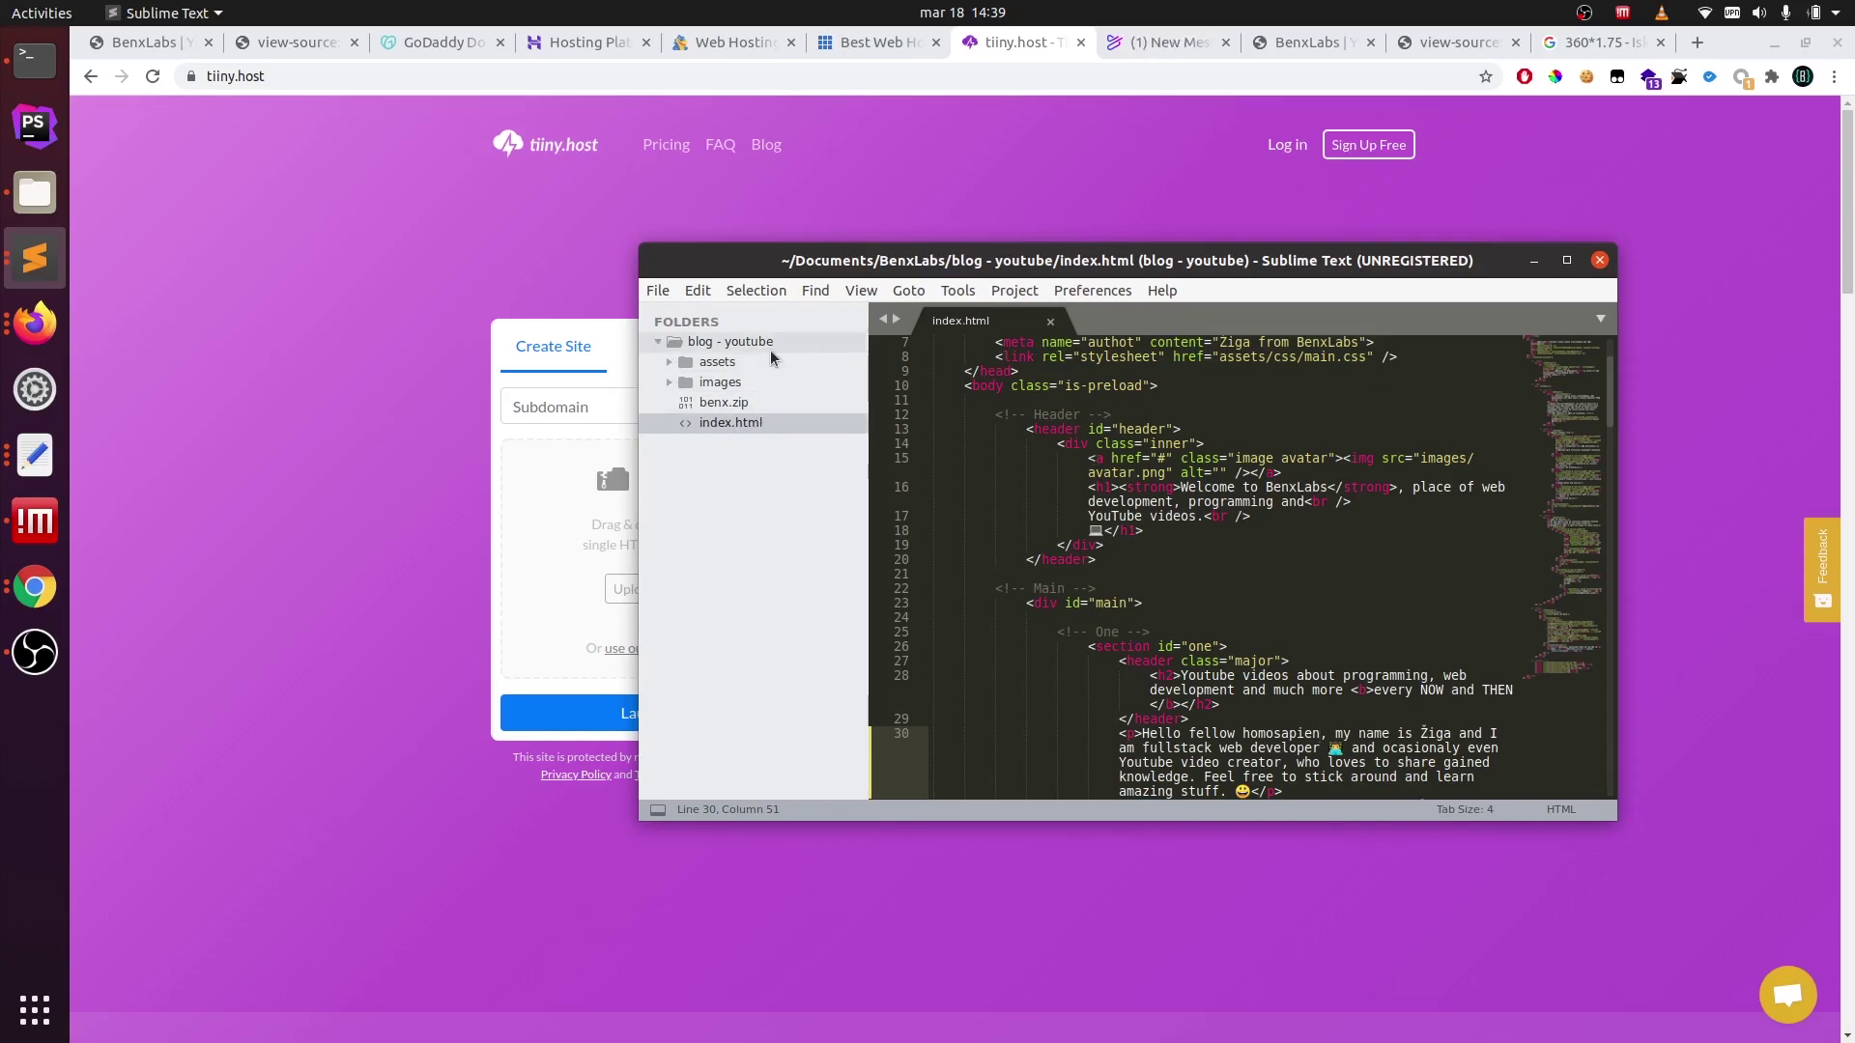
click(729, 403)
- Attach benx.zip to the tiny.host form and enter the subdomain testingbenx
click(543, 502)
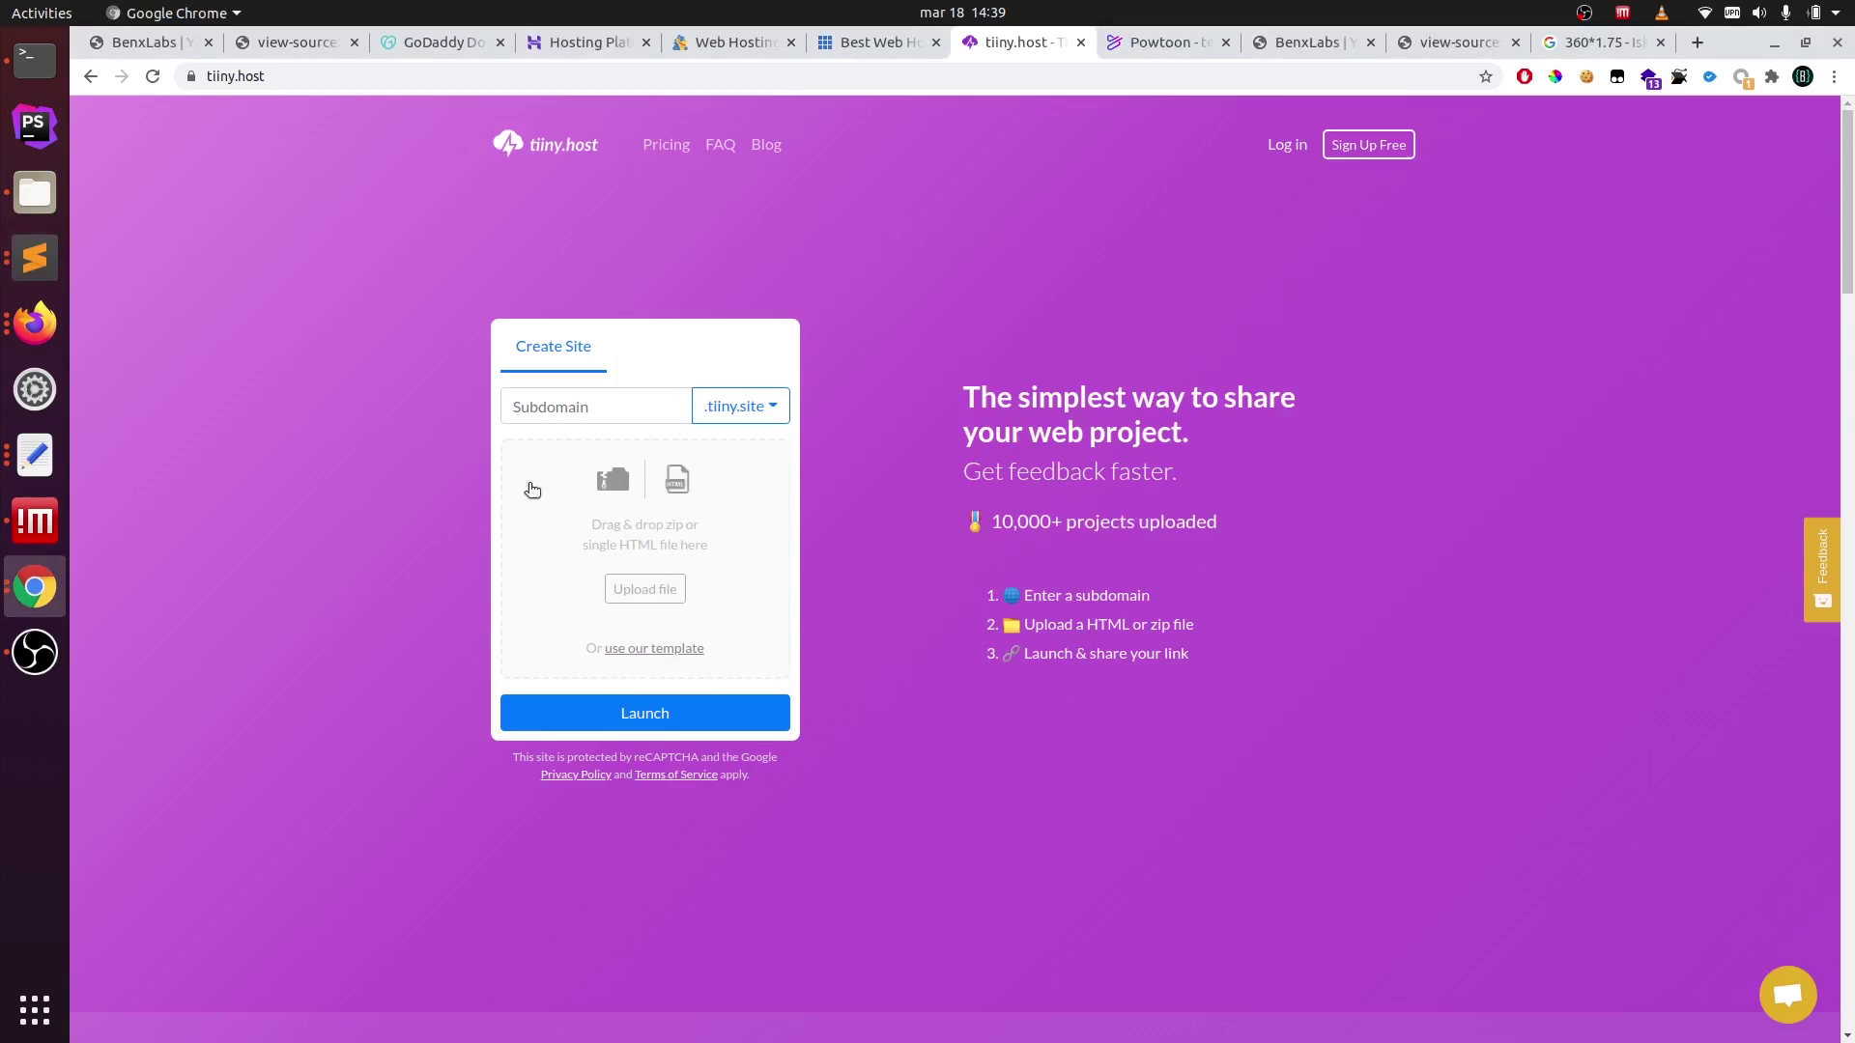
click(653, 599)
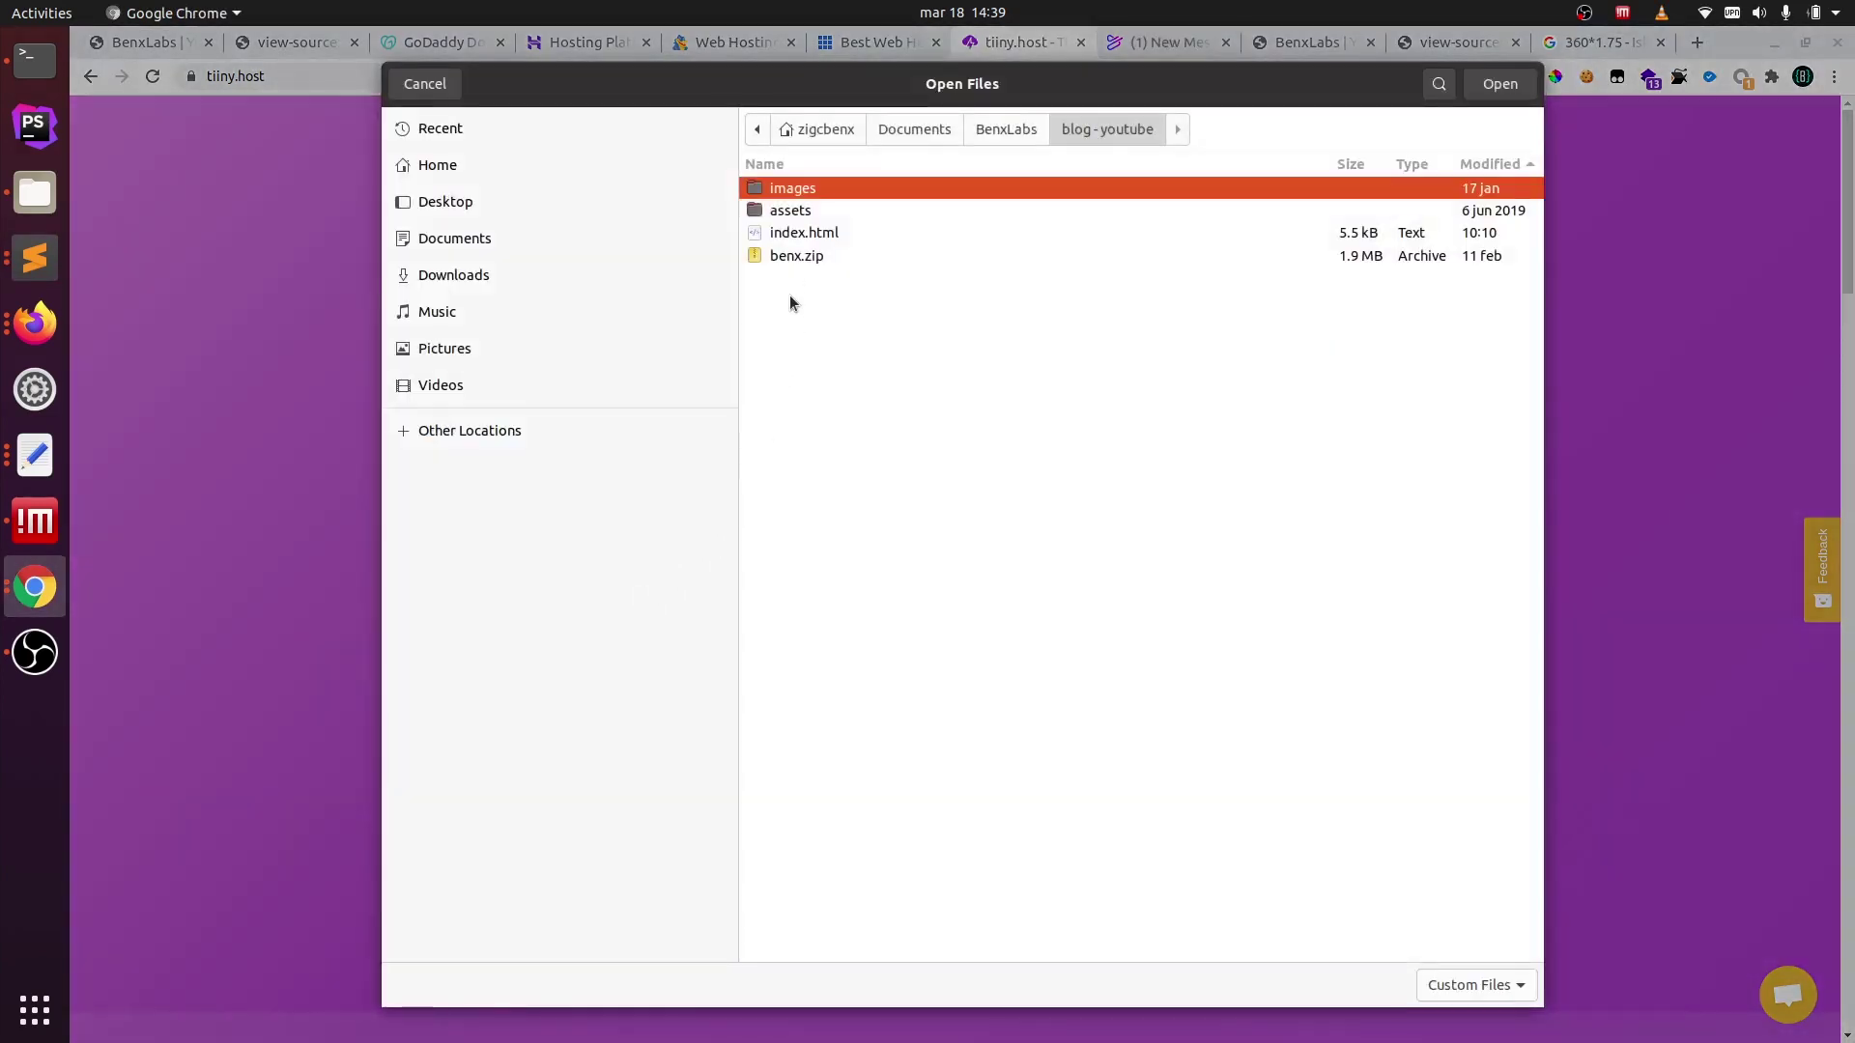
click(796, 255)
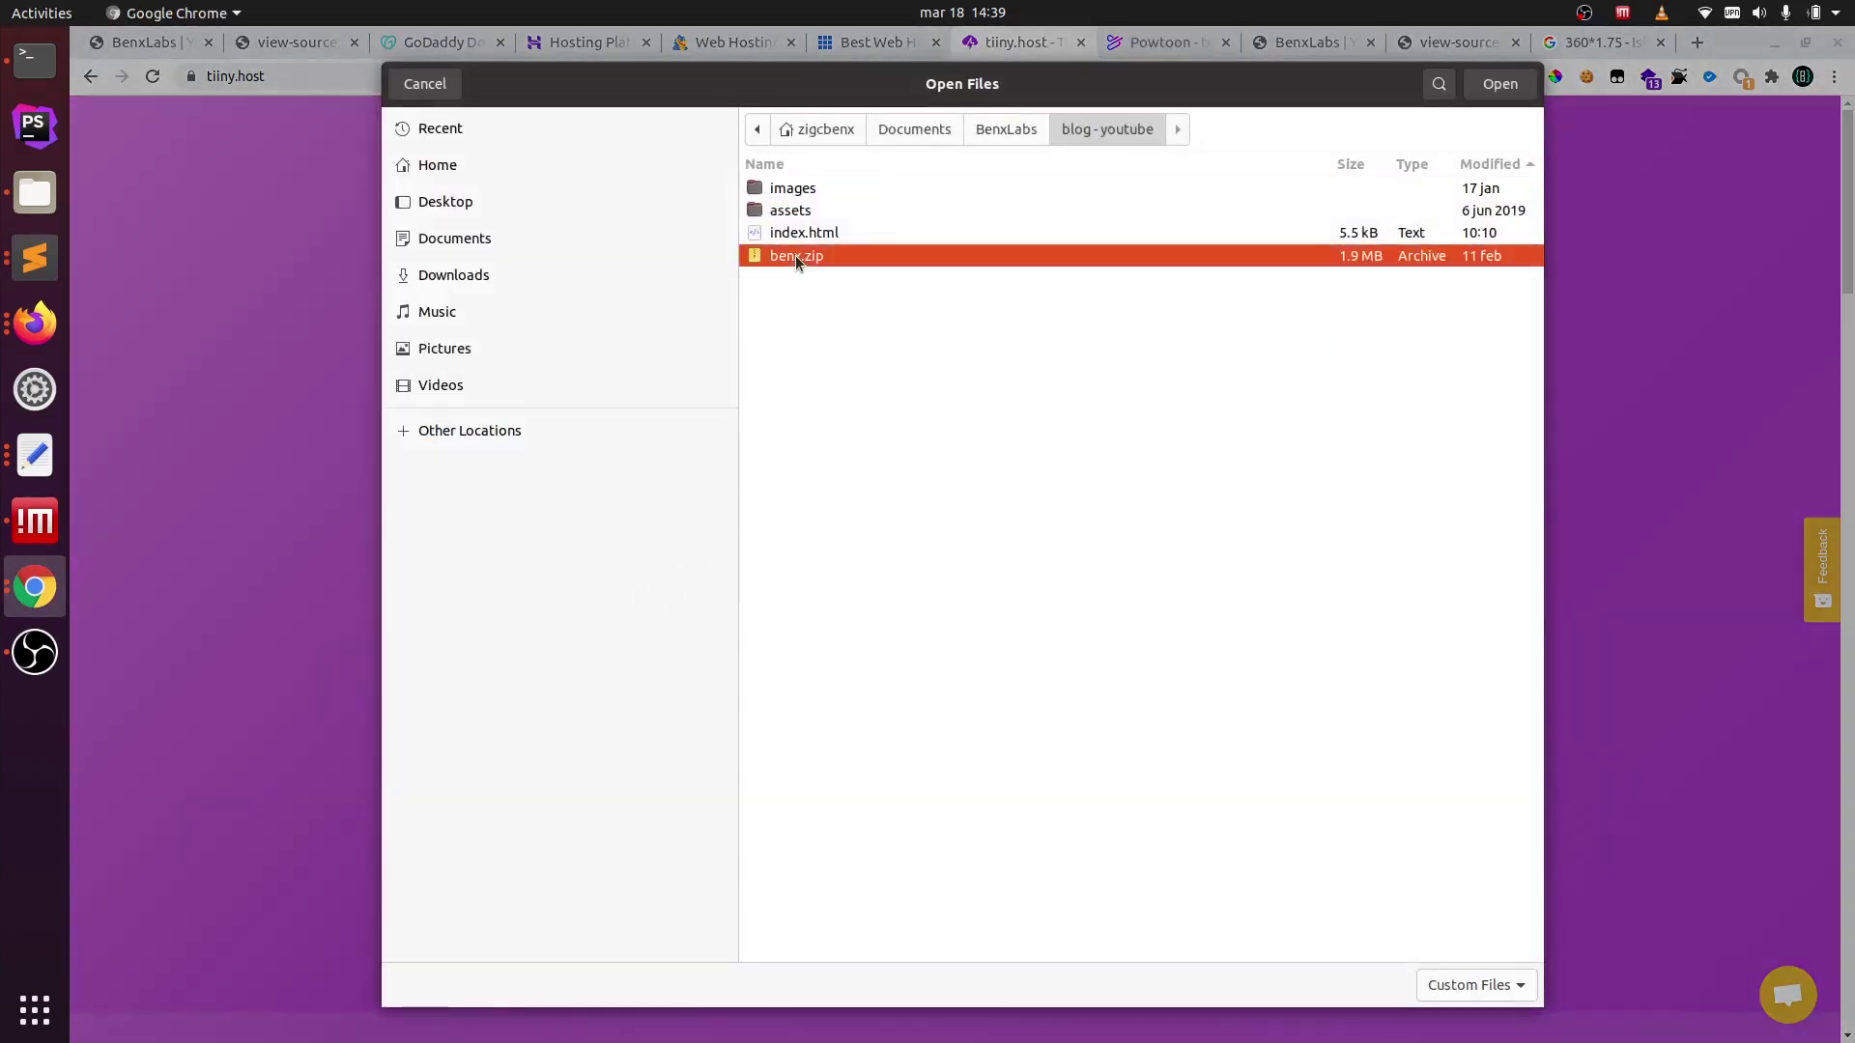
click(1500, 84)
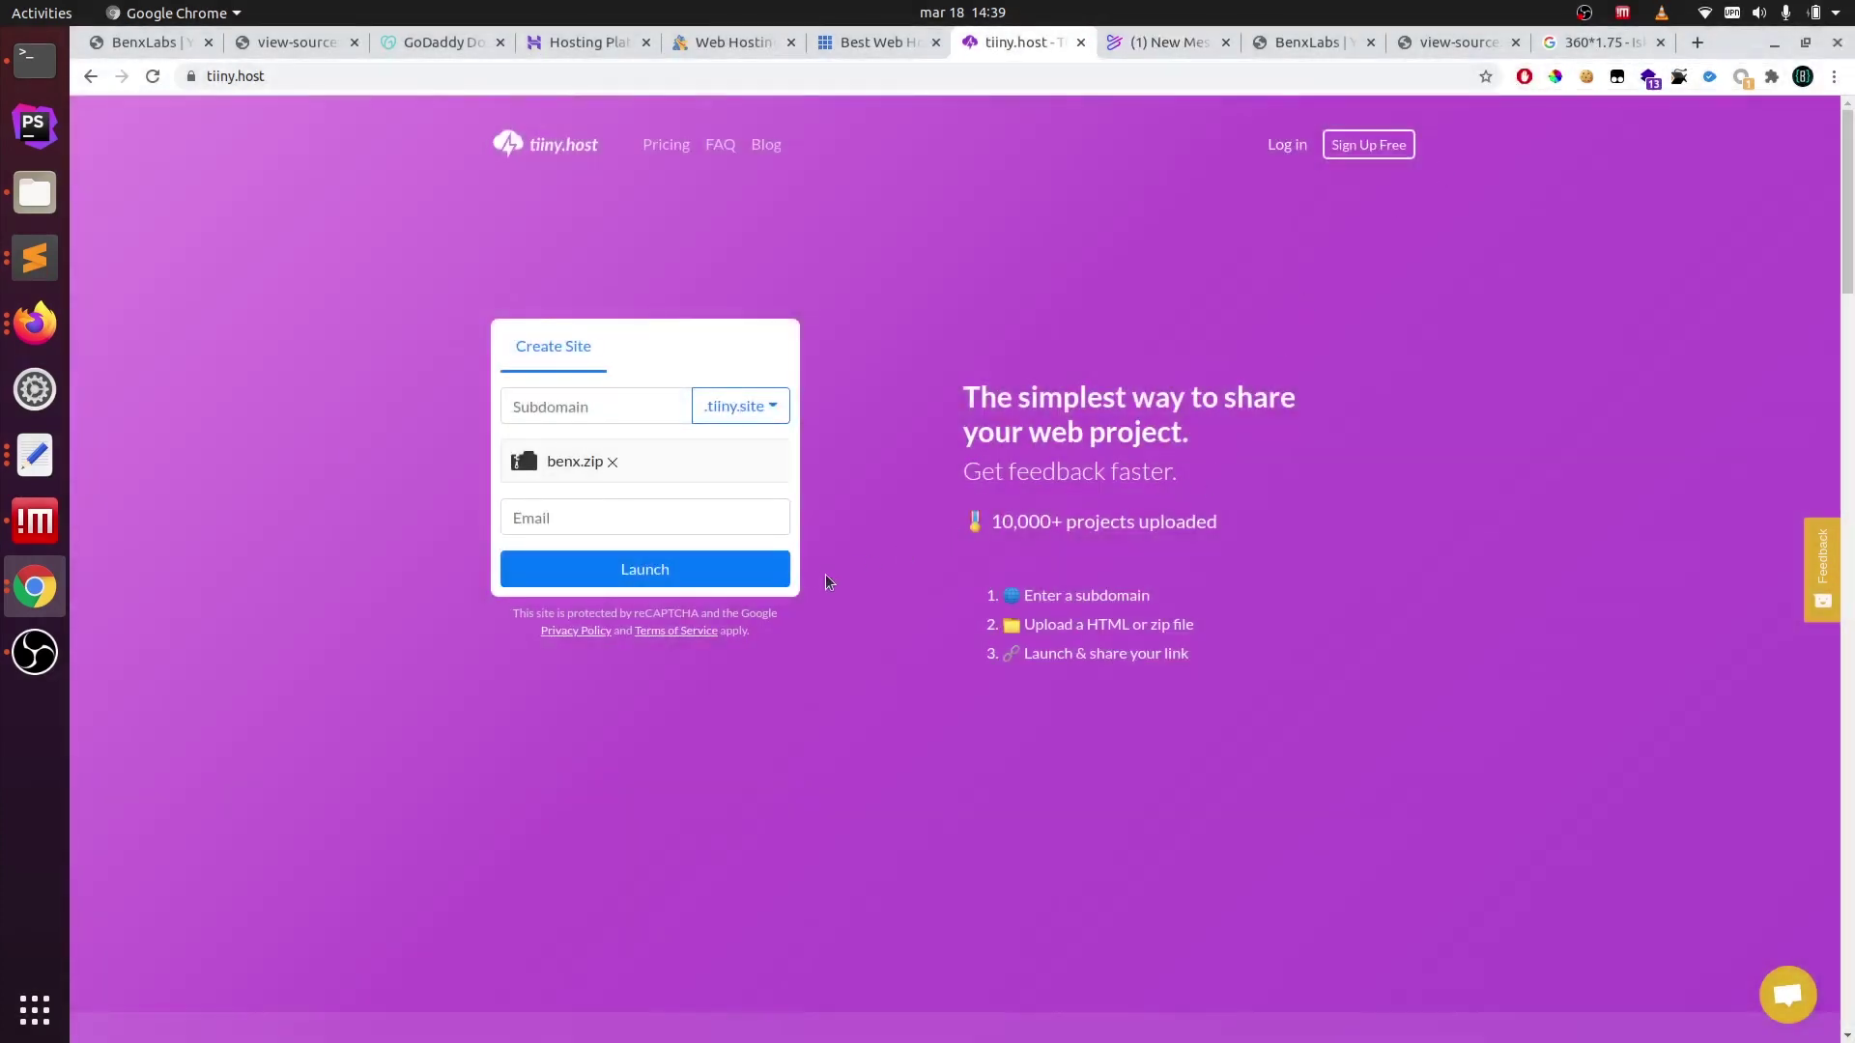
click(586, 414)
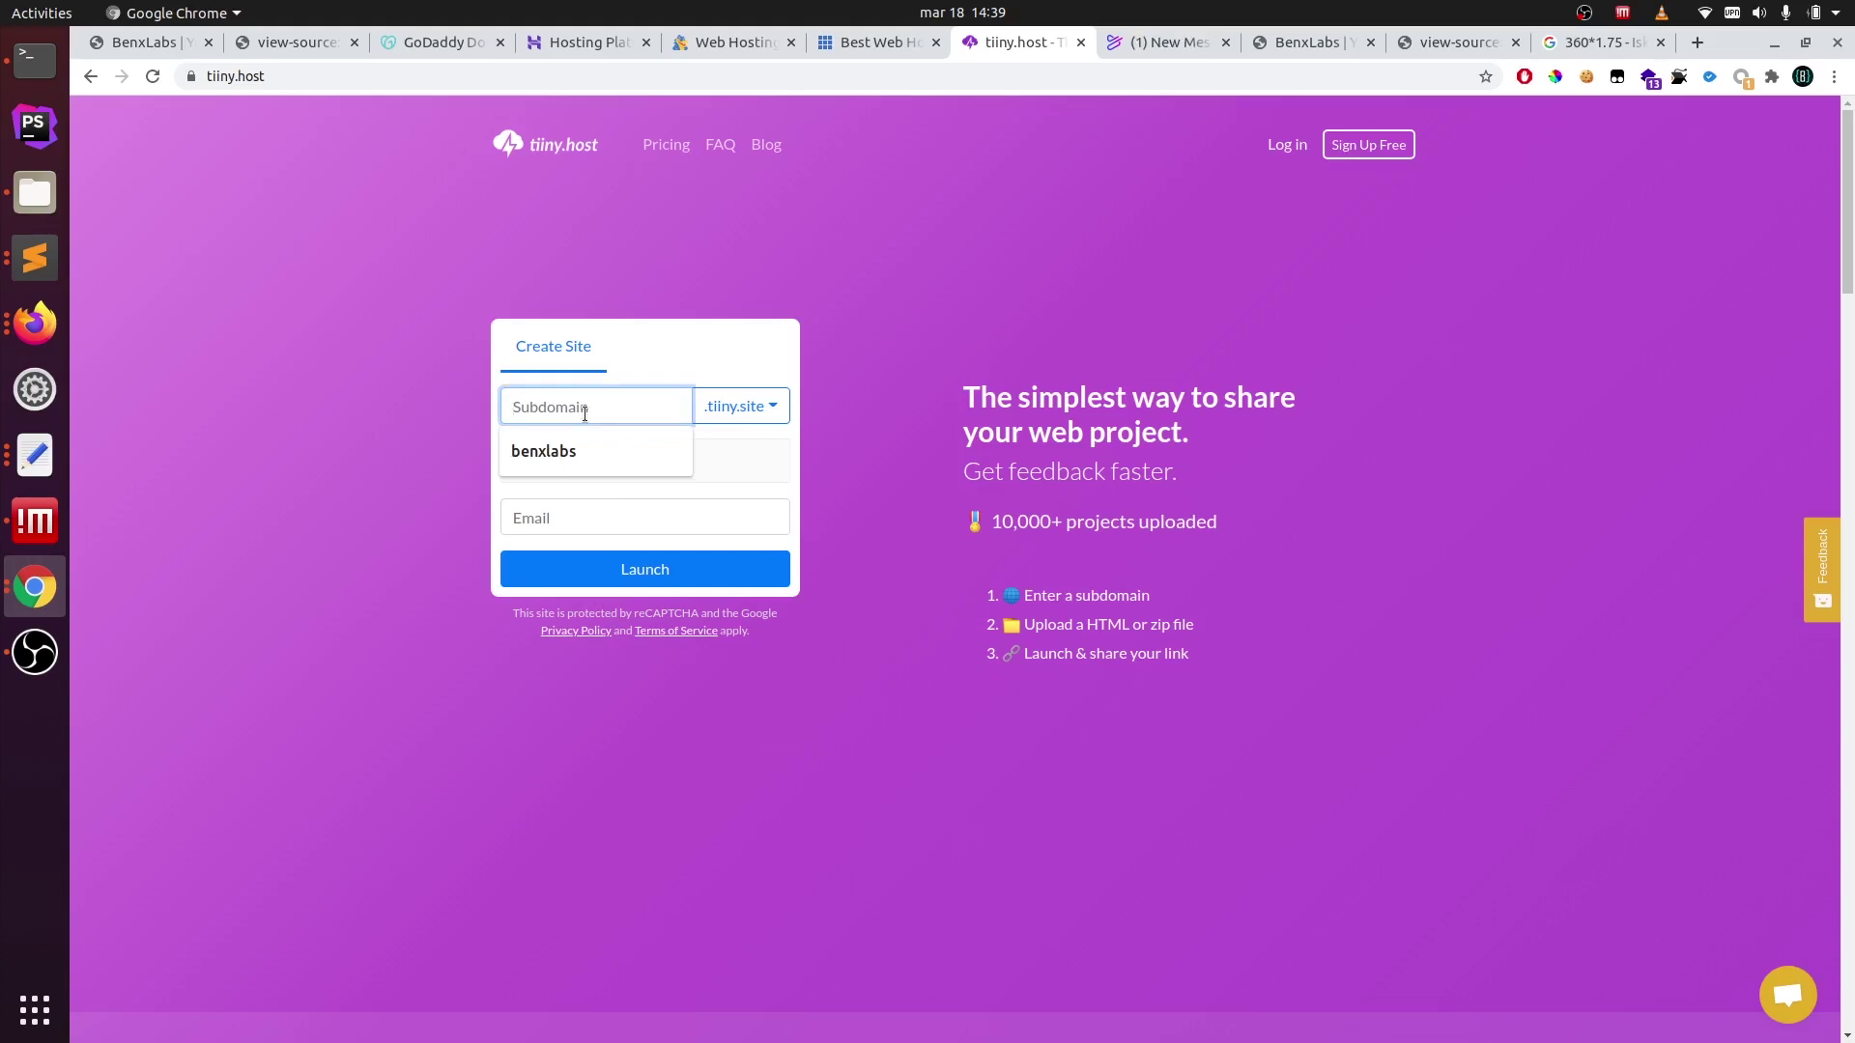
text(testingbenx)
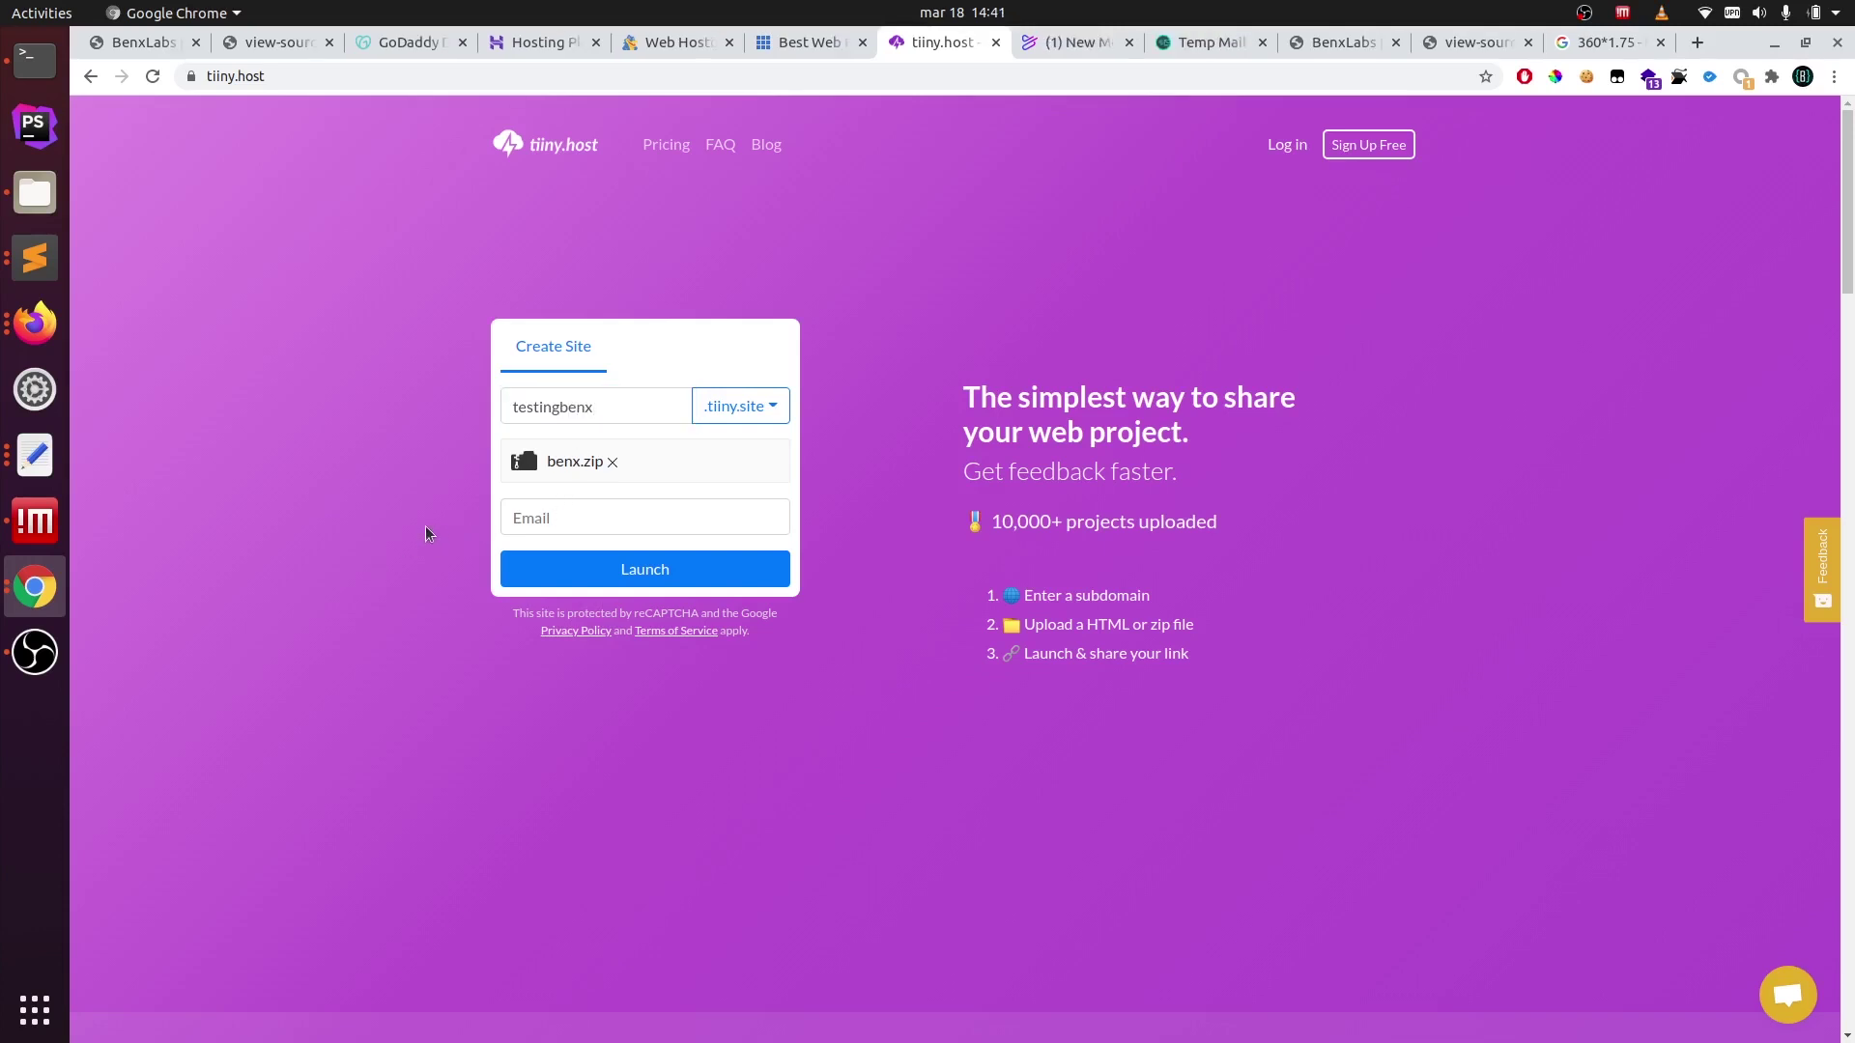
- Copy the disposable email address from the Temp Mail inbox
click(1194, 42)
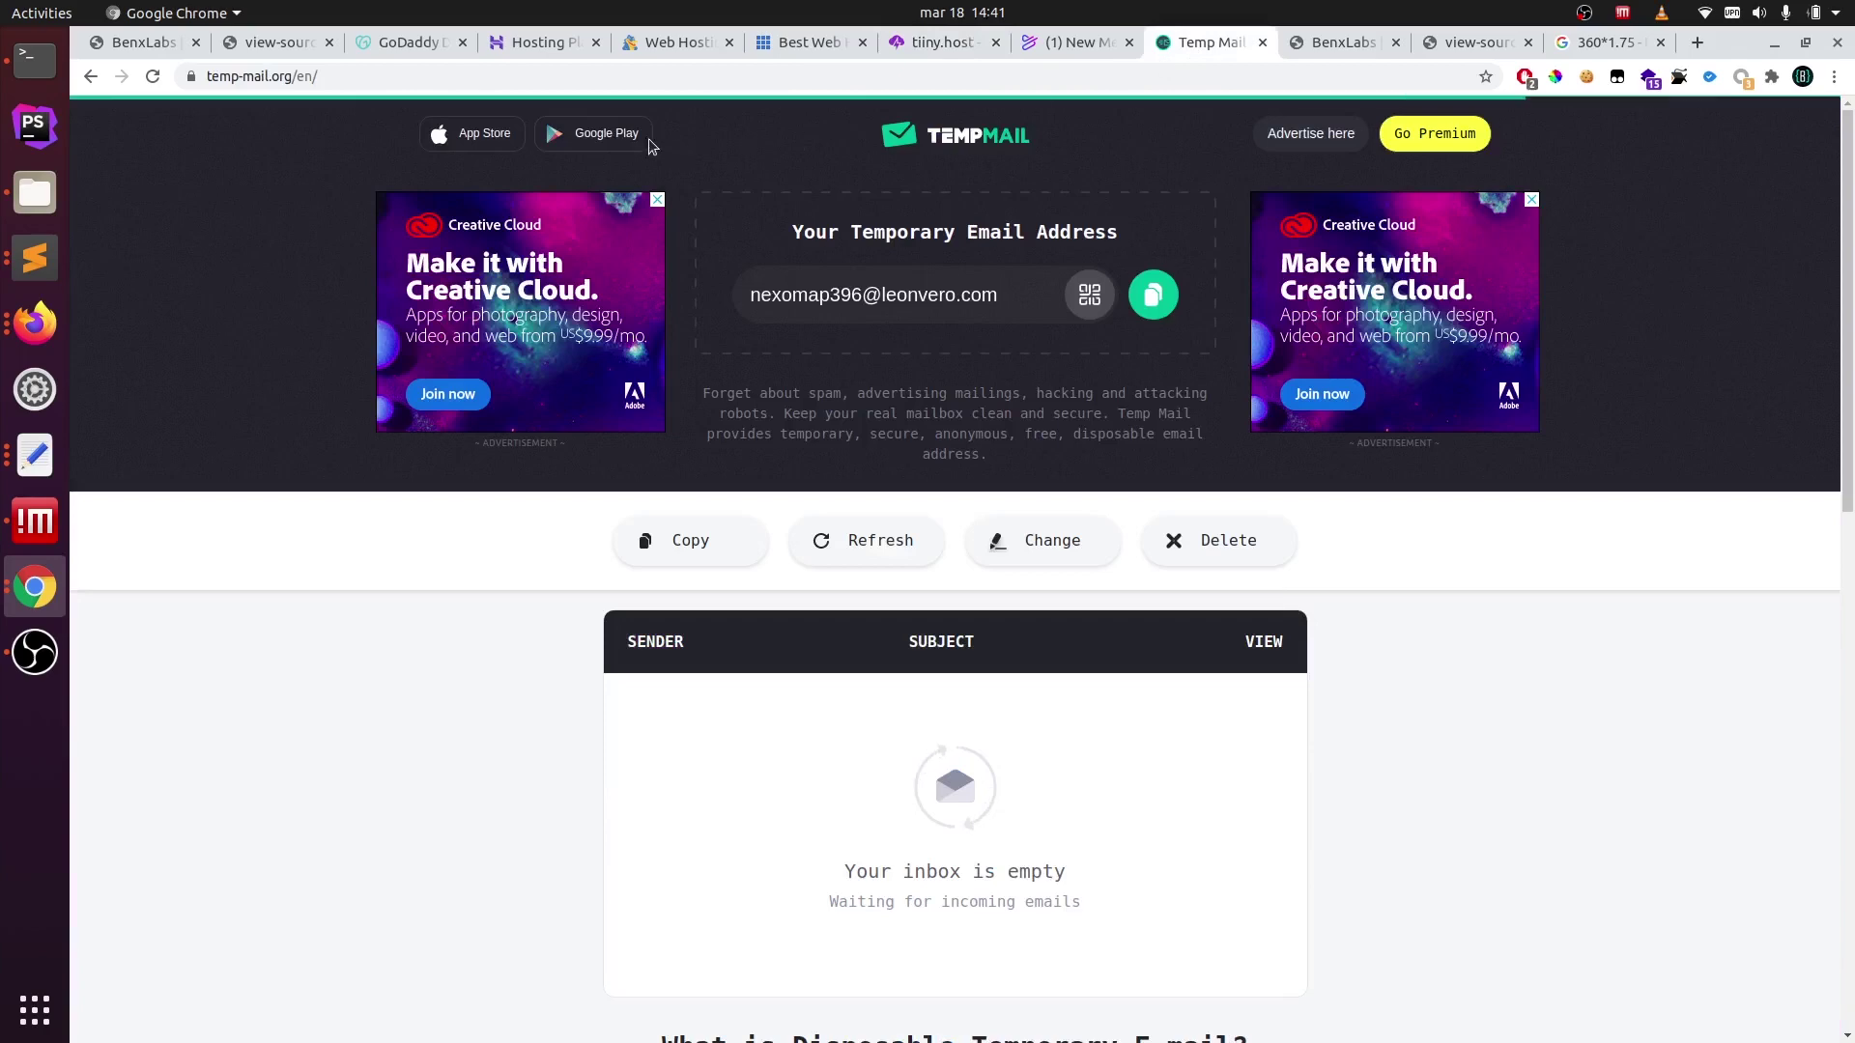
triple_click(859, 301)
key(ctrl+c)
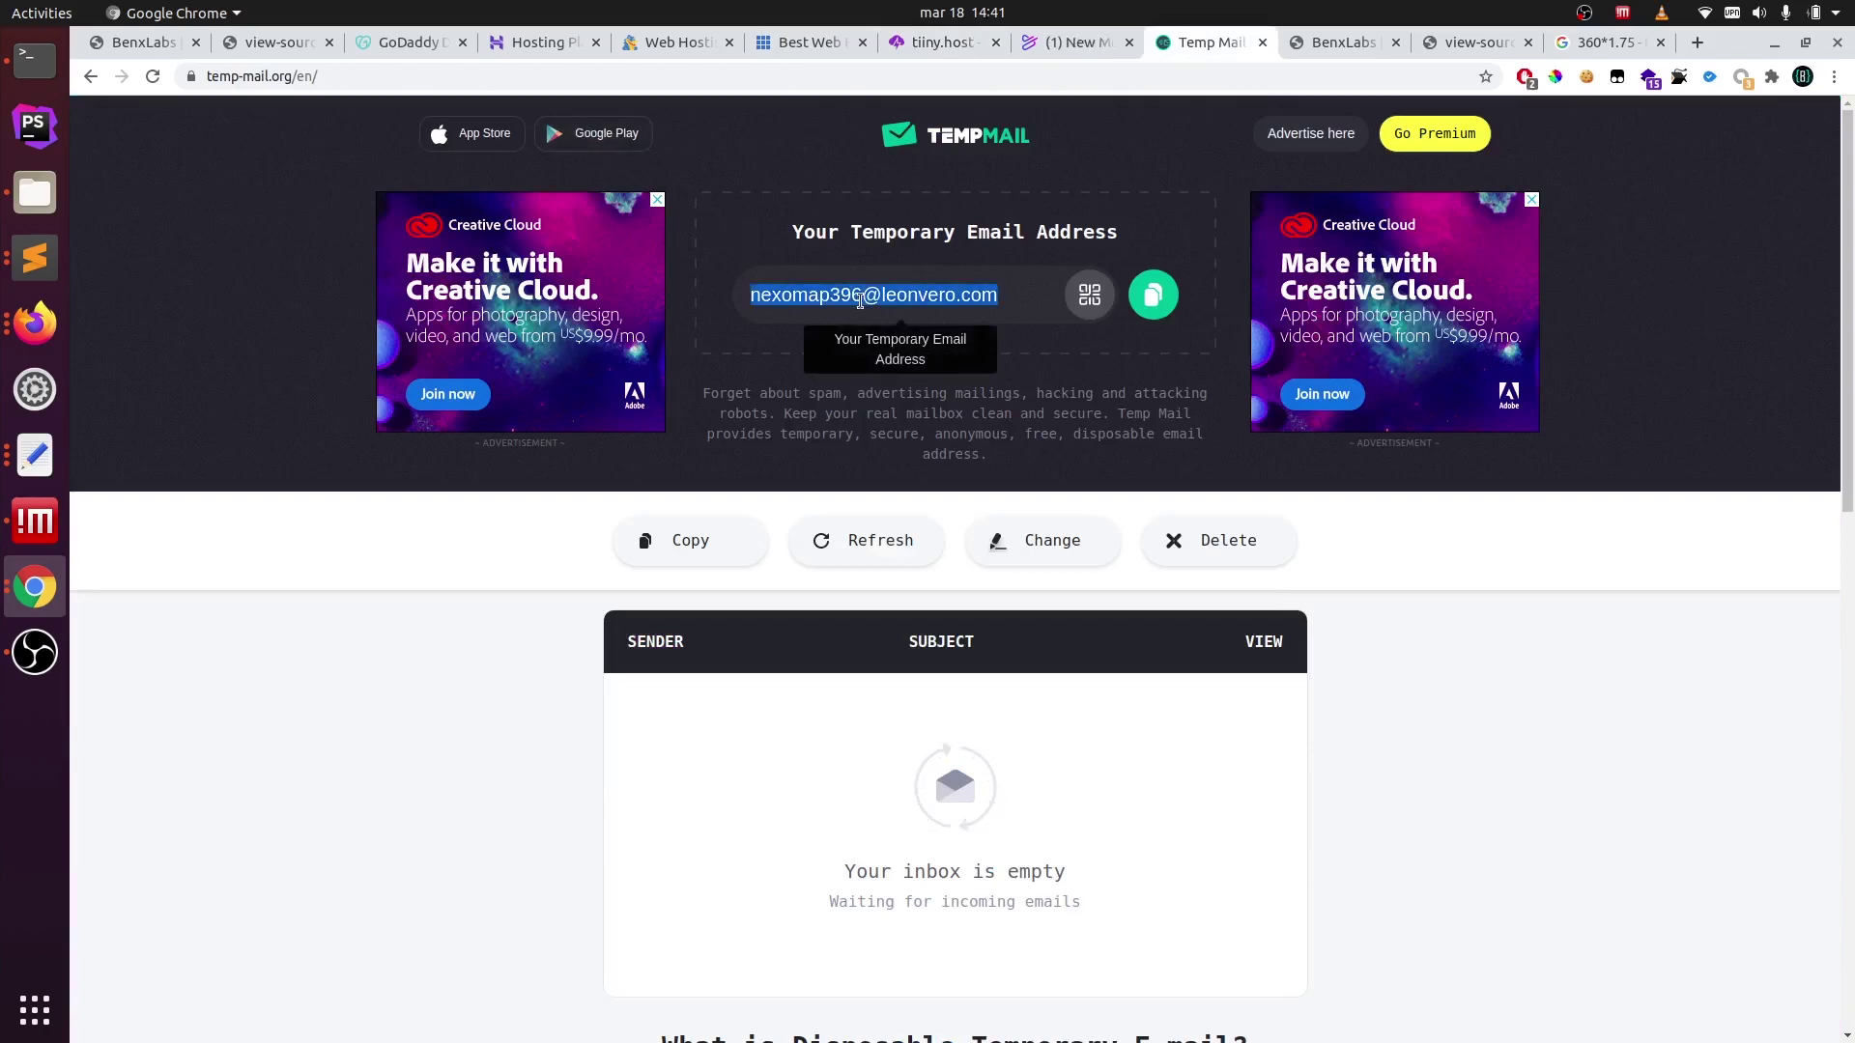
click(968, 297)
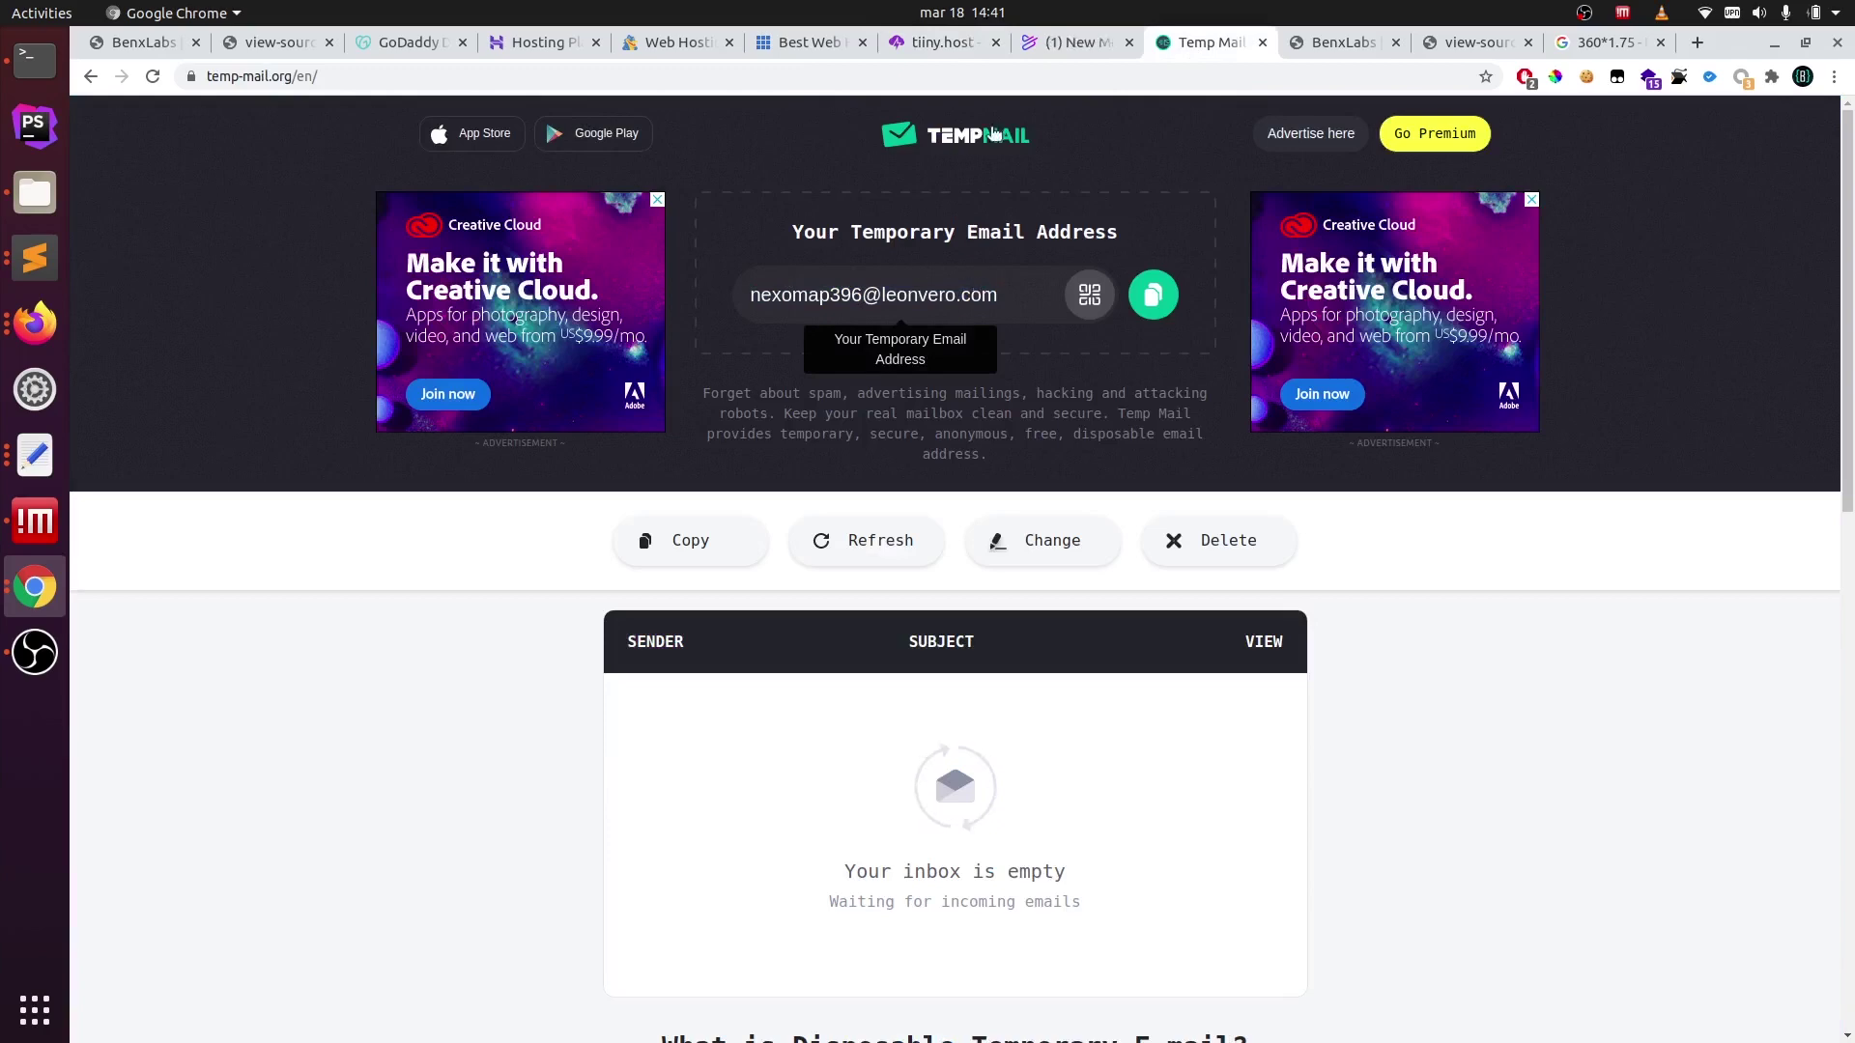
- Paste the temporary email into the tiny.host form and launch testingbenx.tiiny.site
click(942, 42)
click(697, 518)
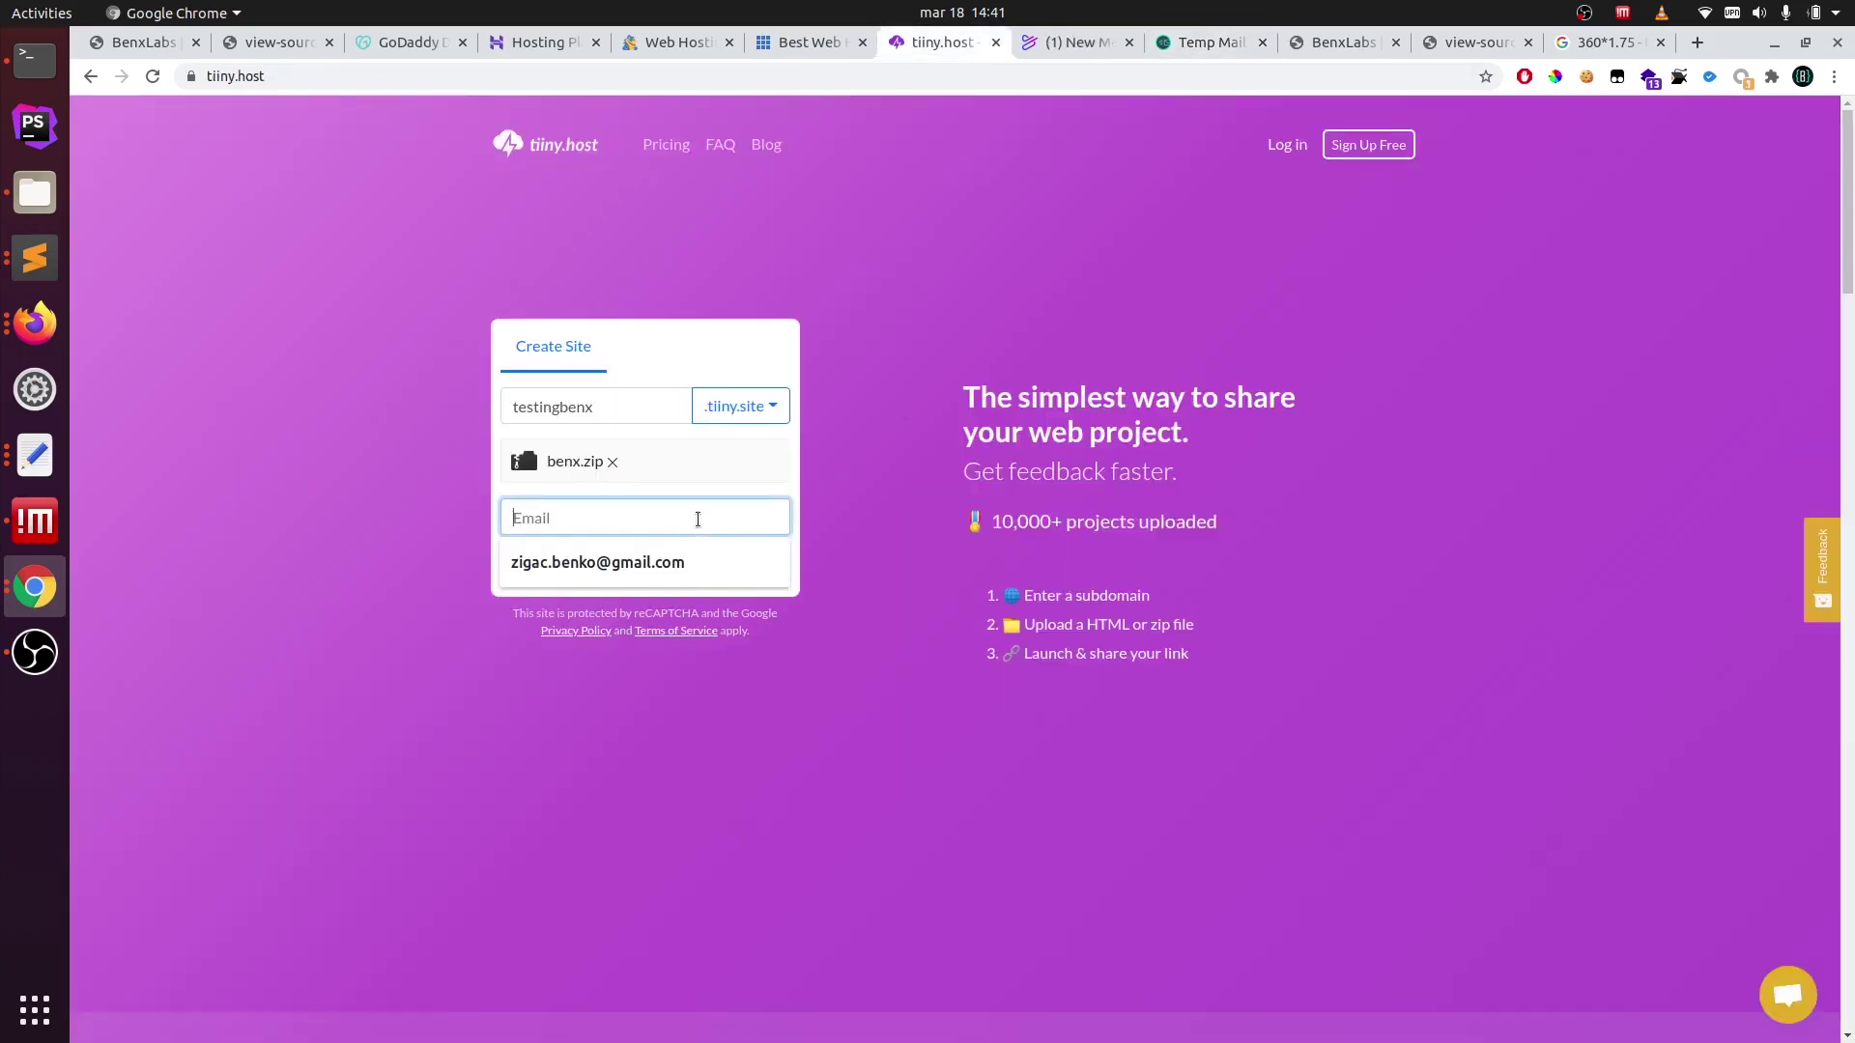
key(ctrl+v)
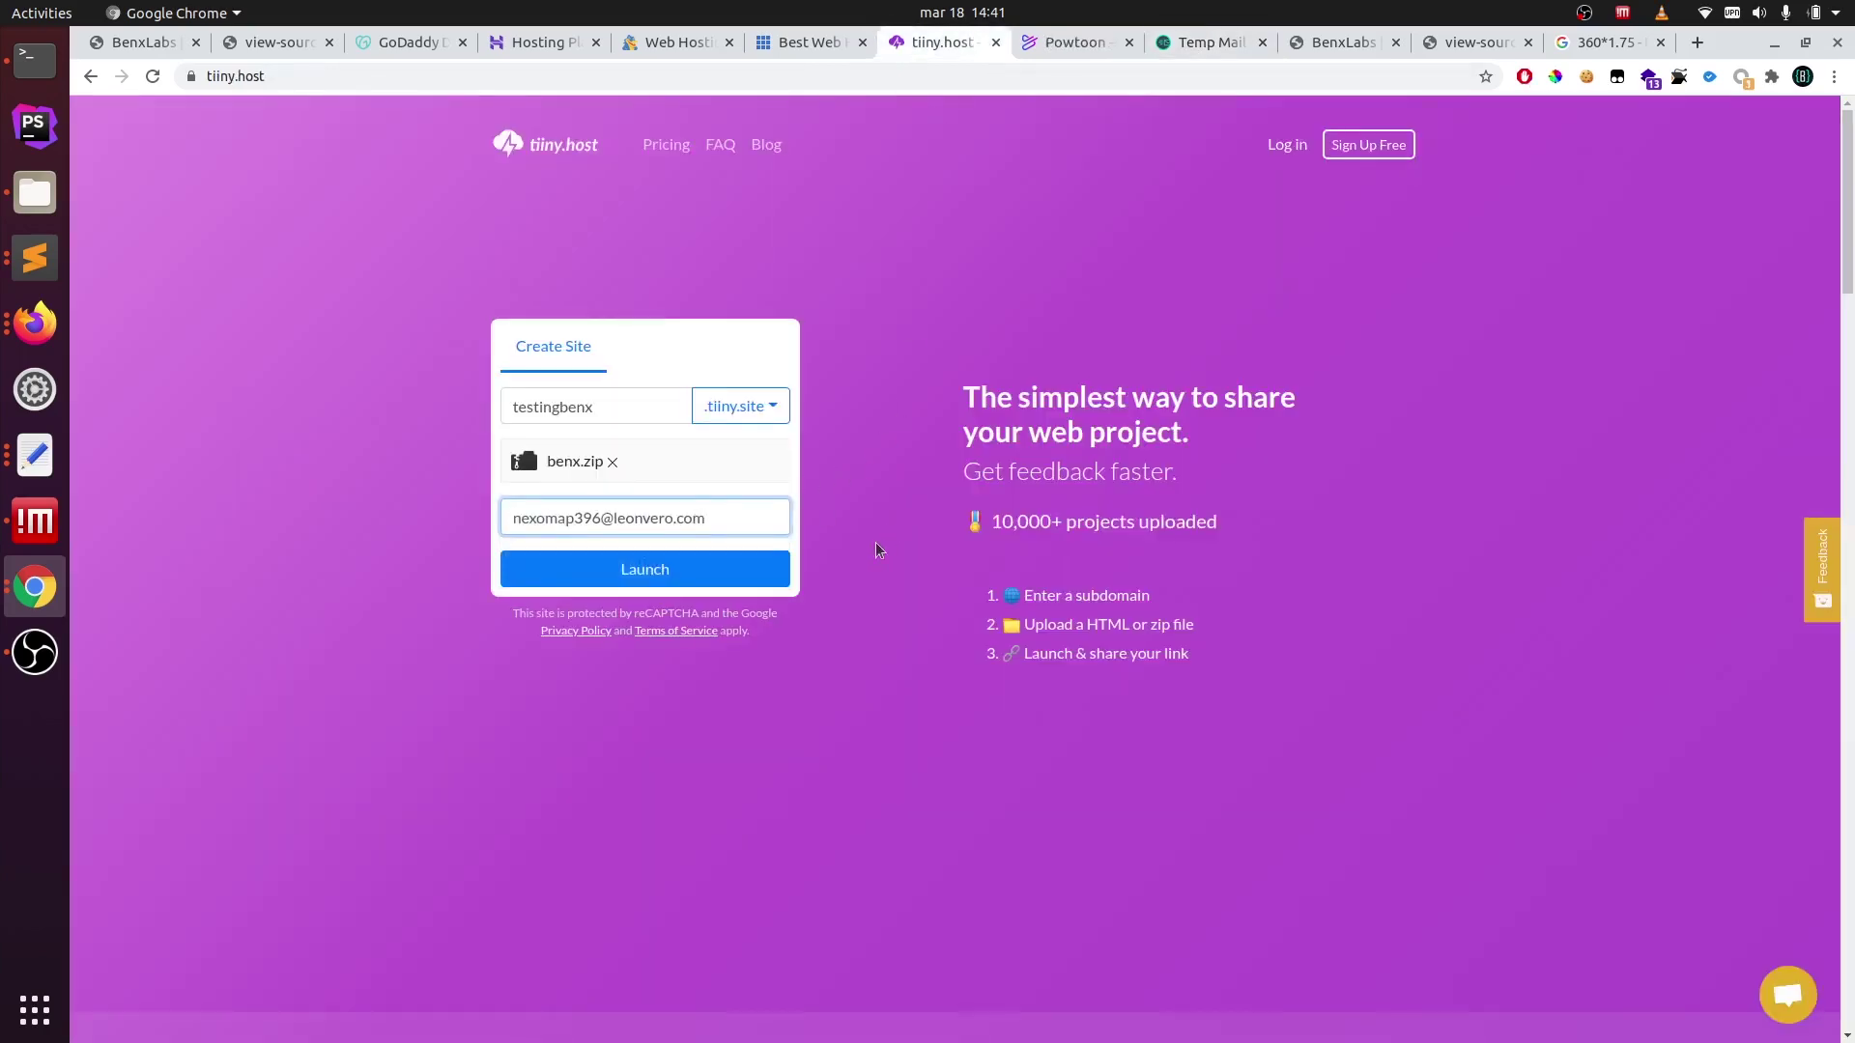
click(634, 572)
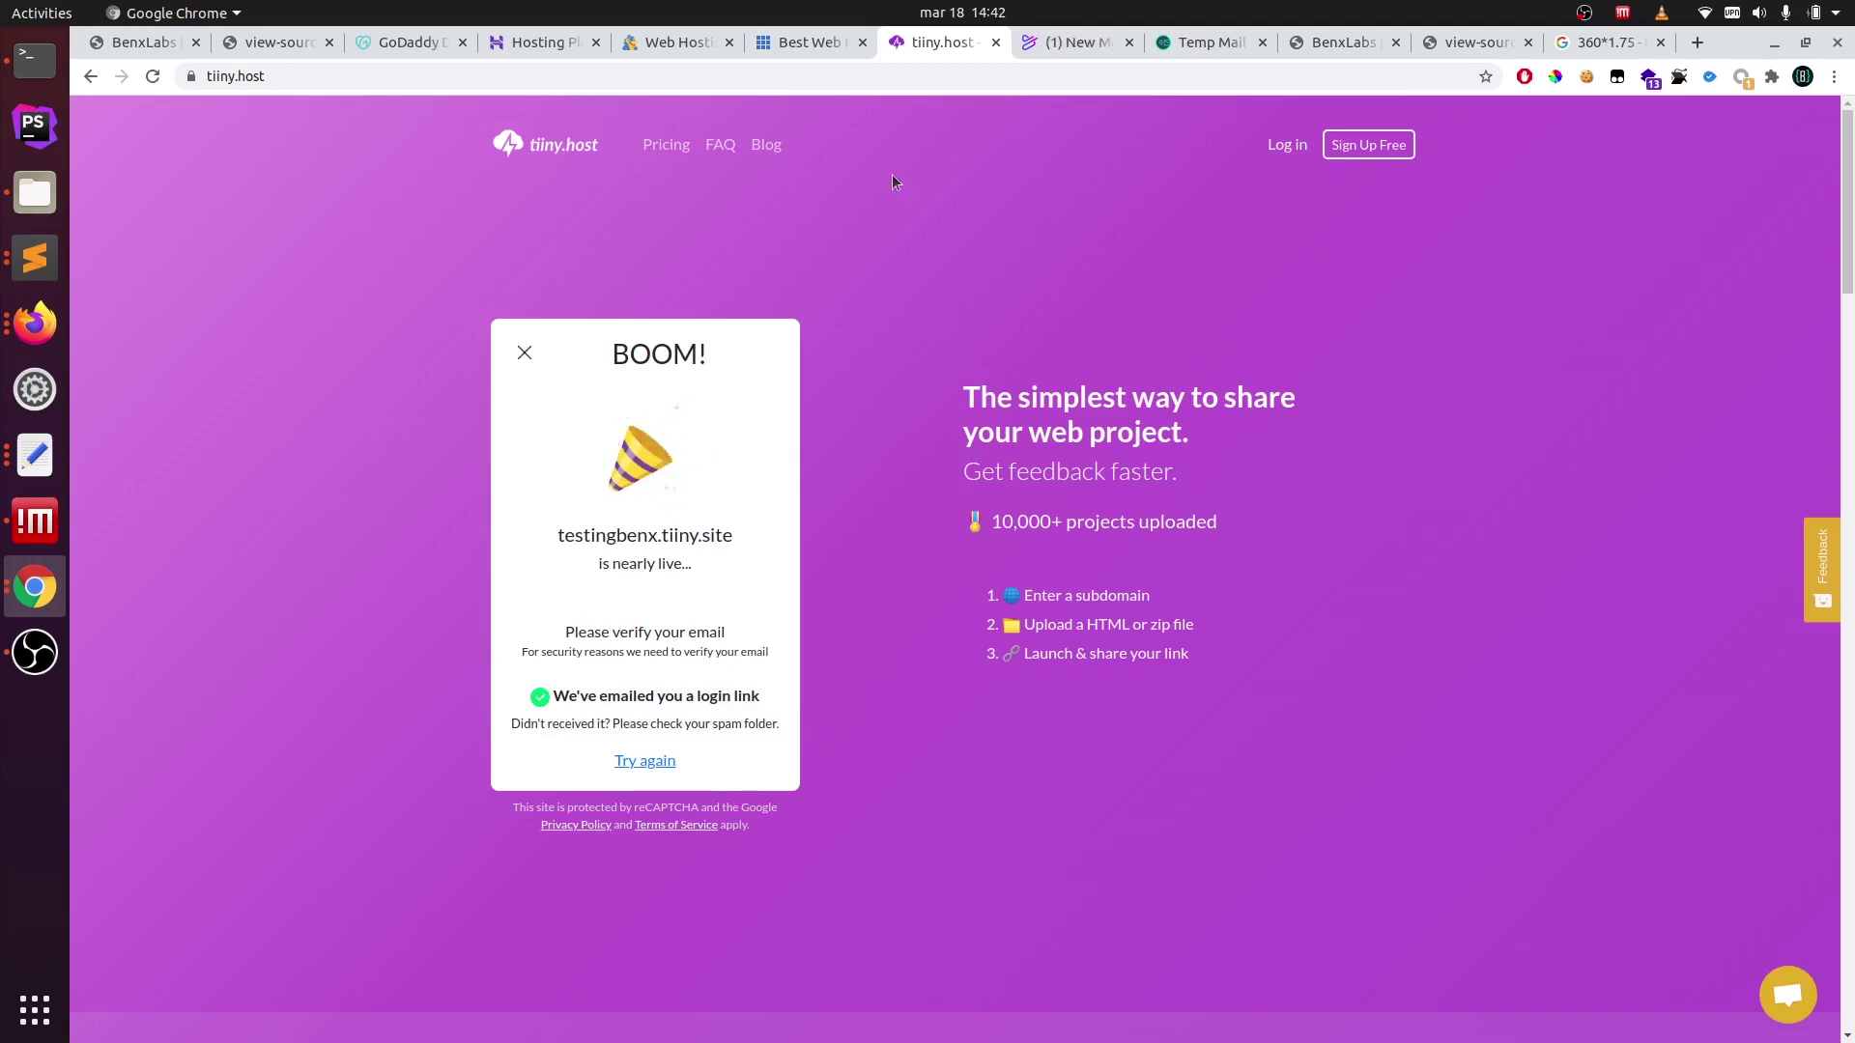
- Open the Tiiny.Host email in Temp Mail and follow its Log In link
click(1197, 45)
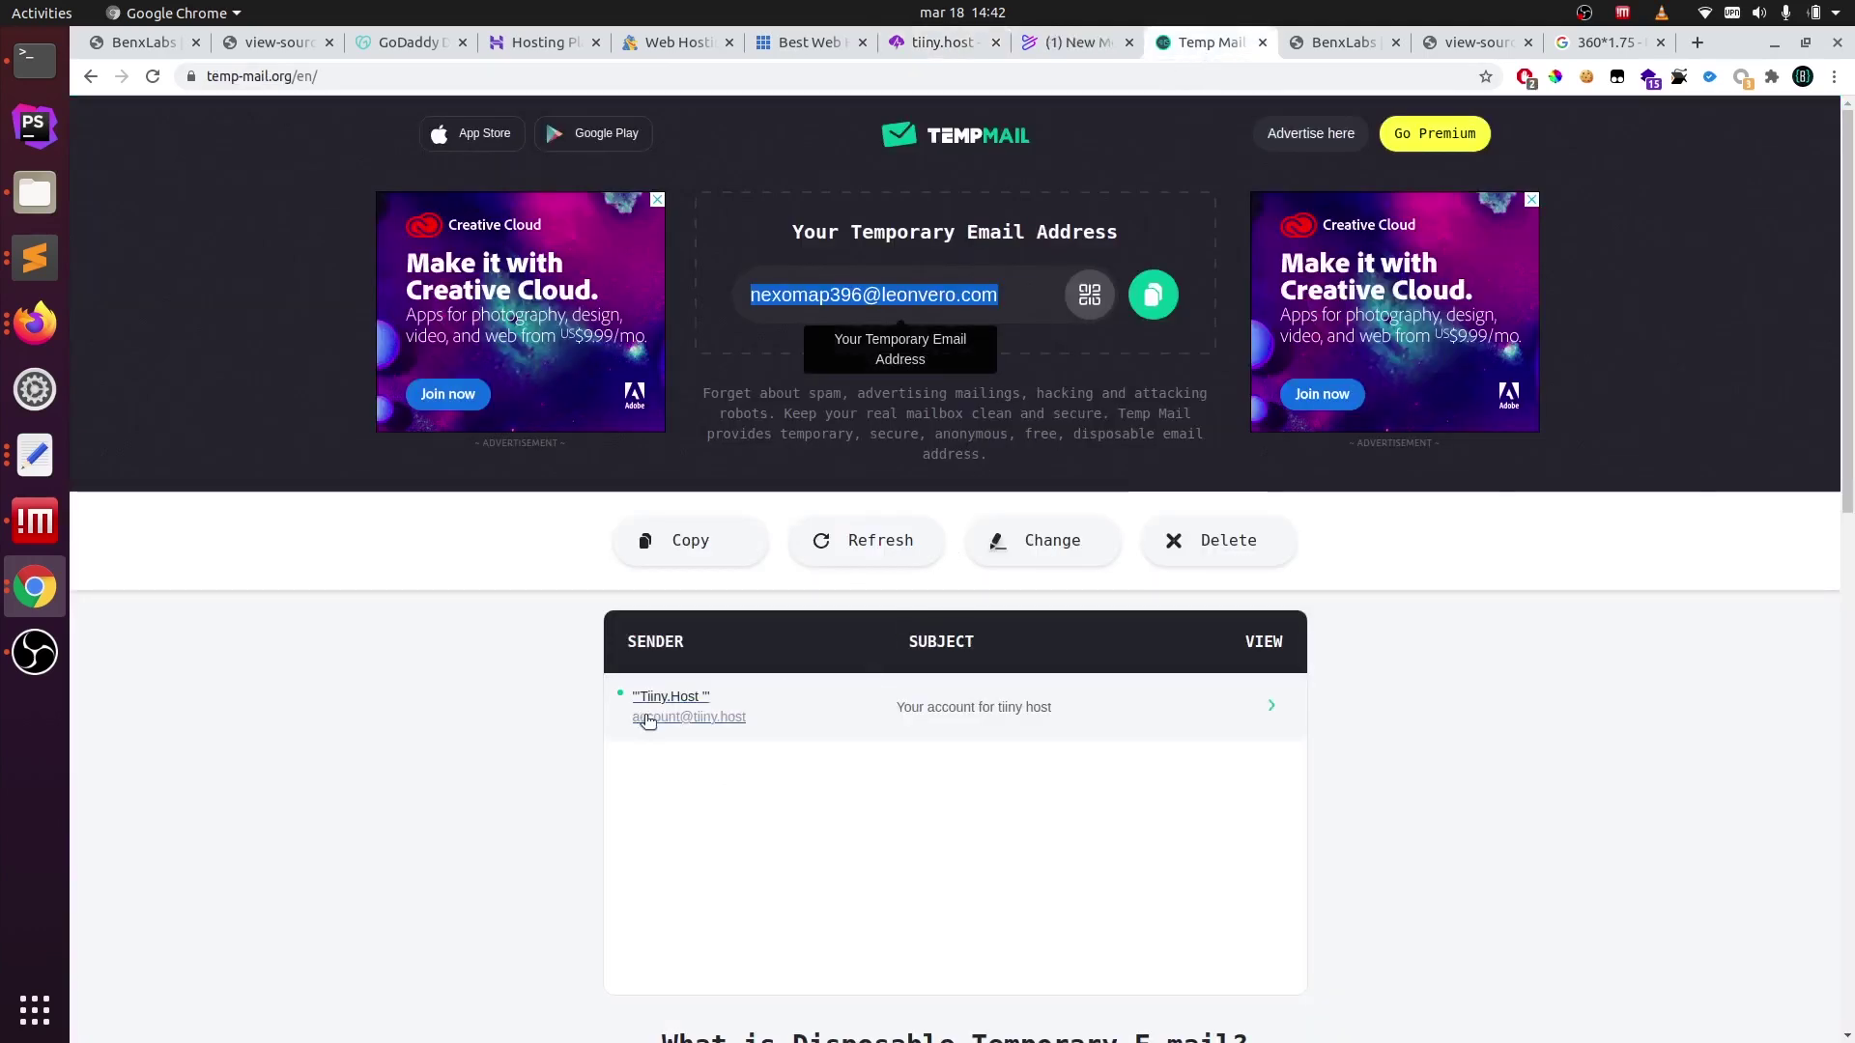
click(801, 716)
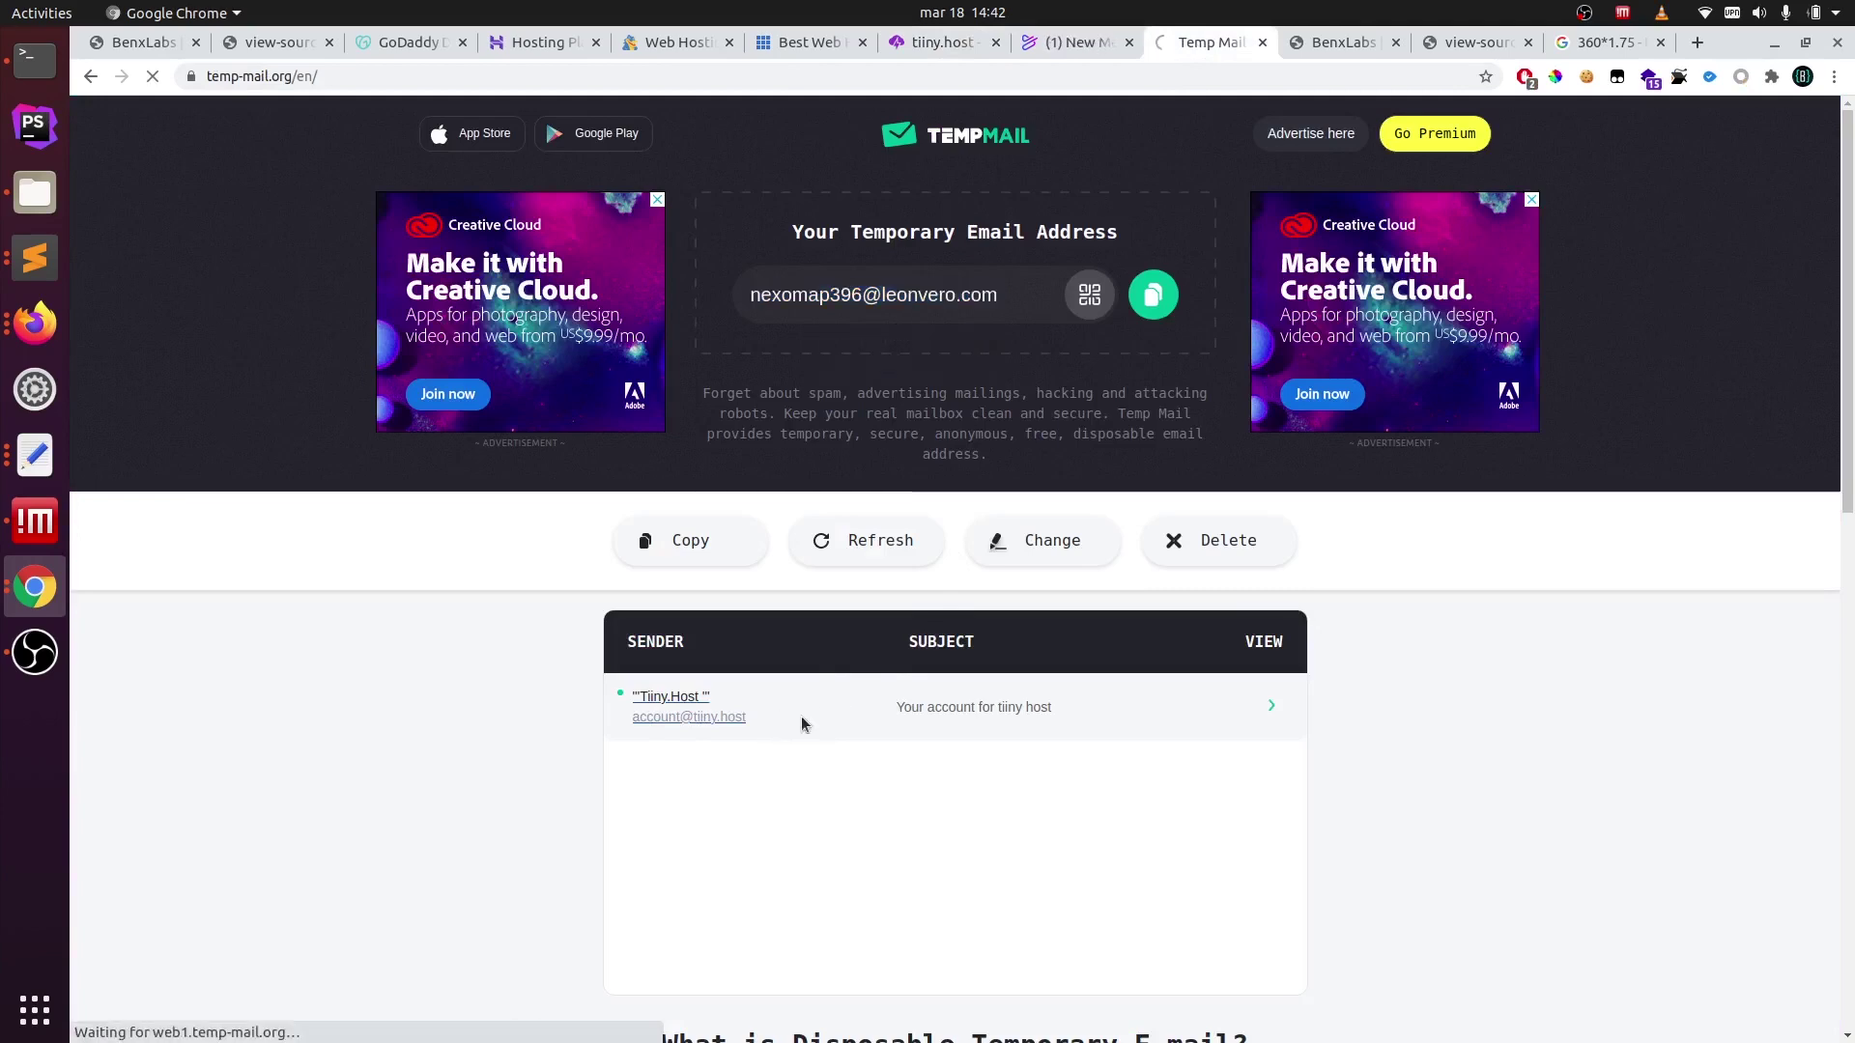
scroll(855, 739, down, 4)
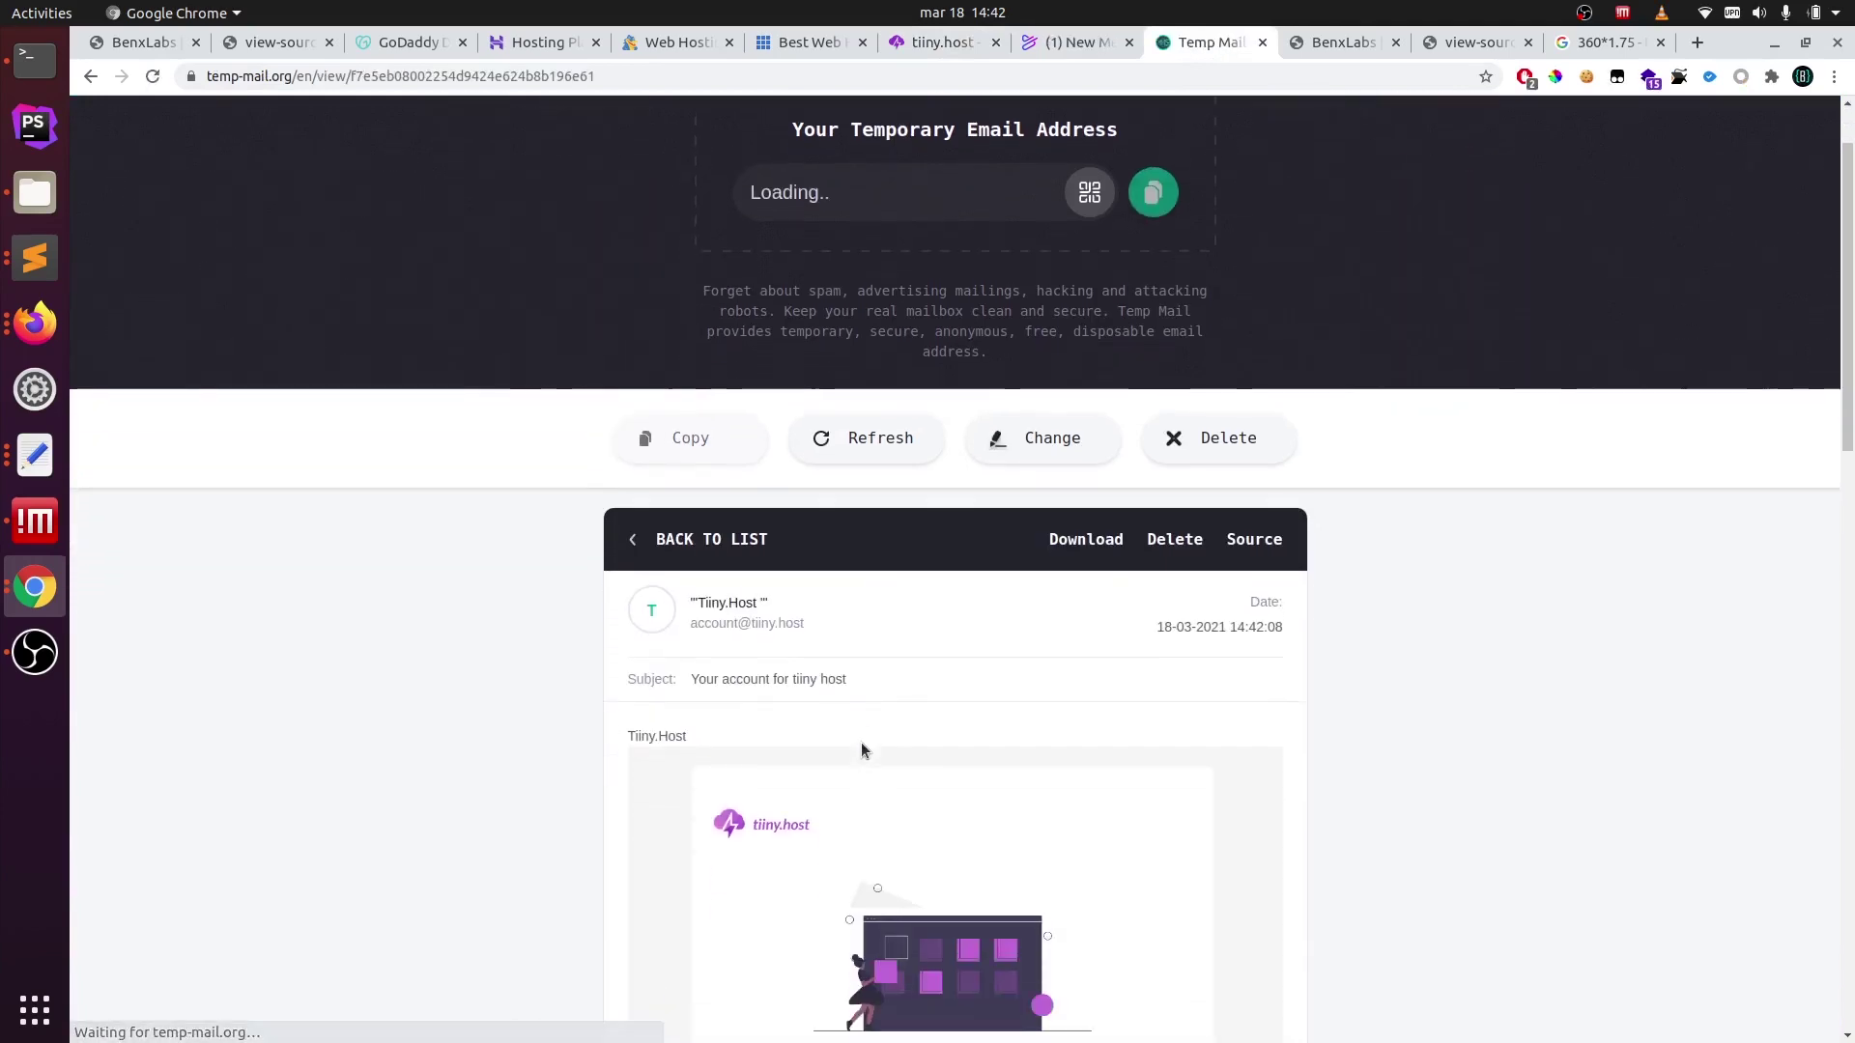
scroll(875, 761, down, 4)
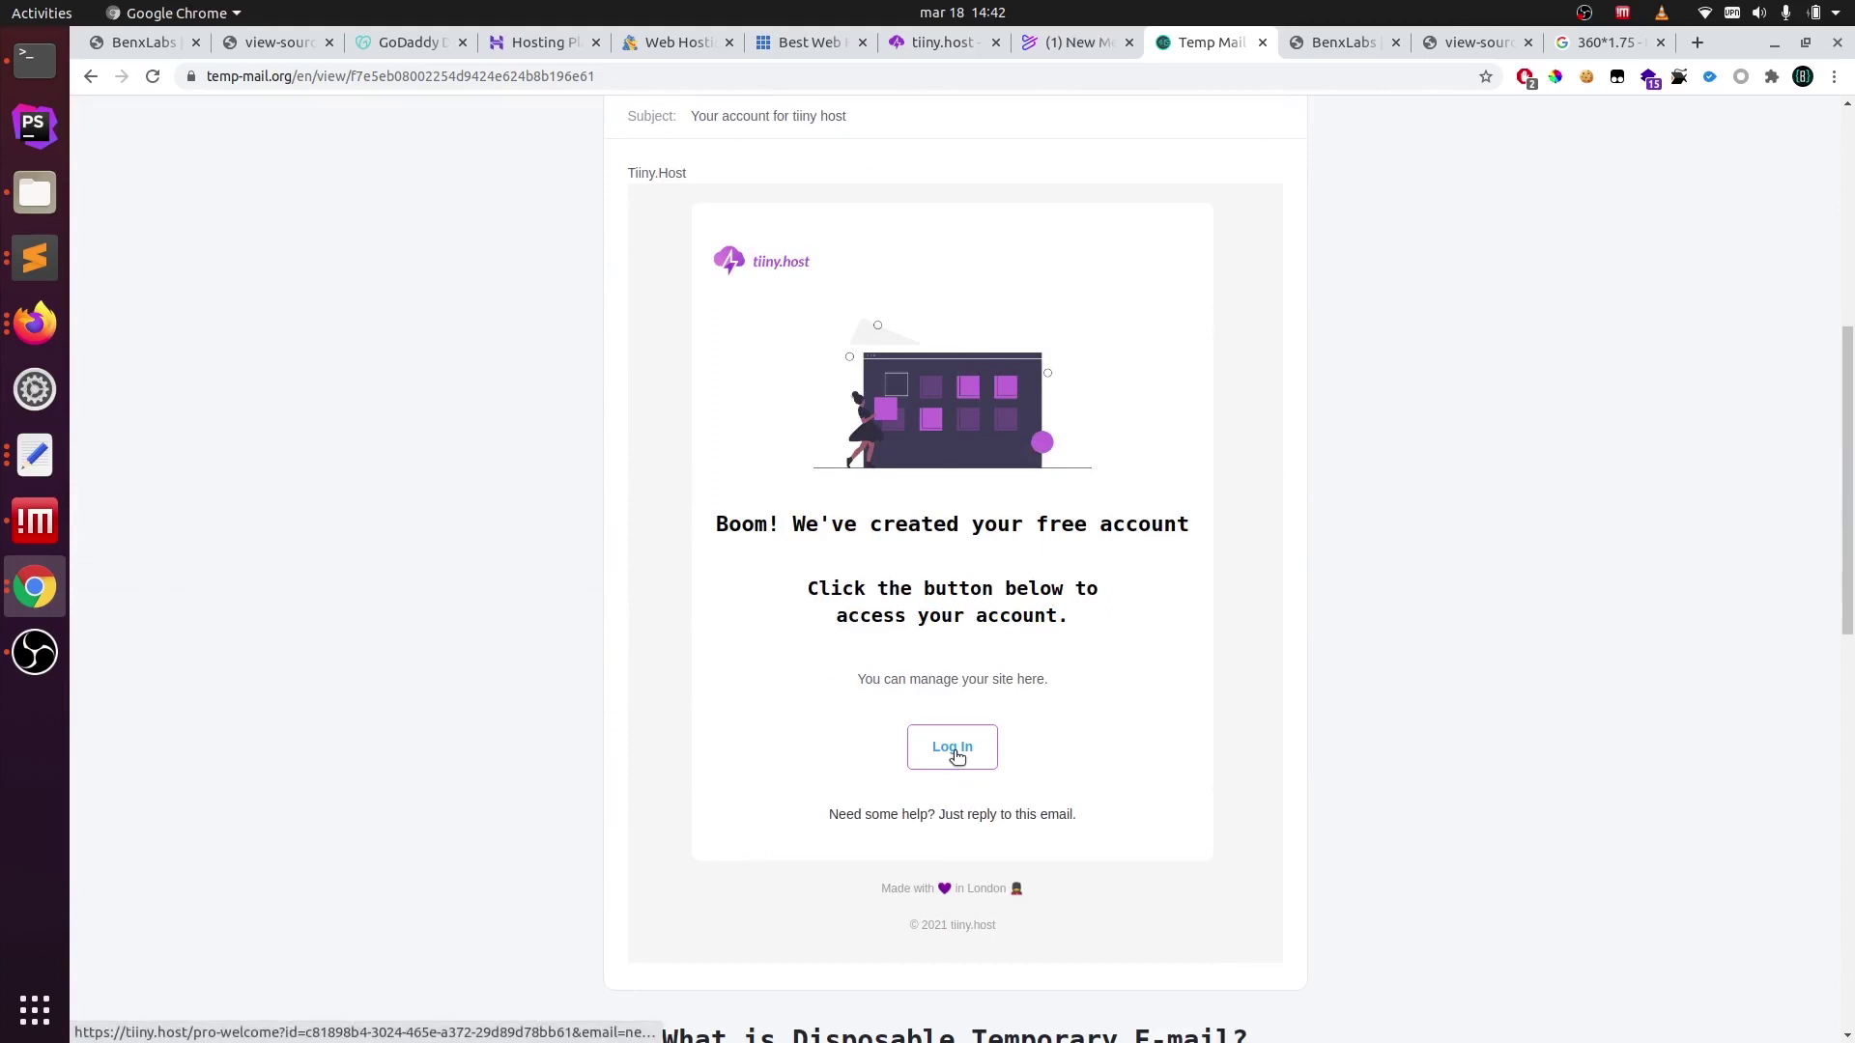
click(953, 750)
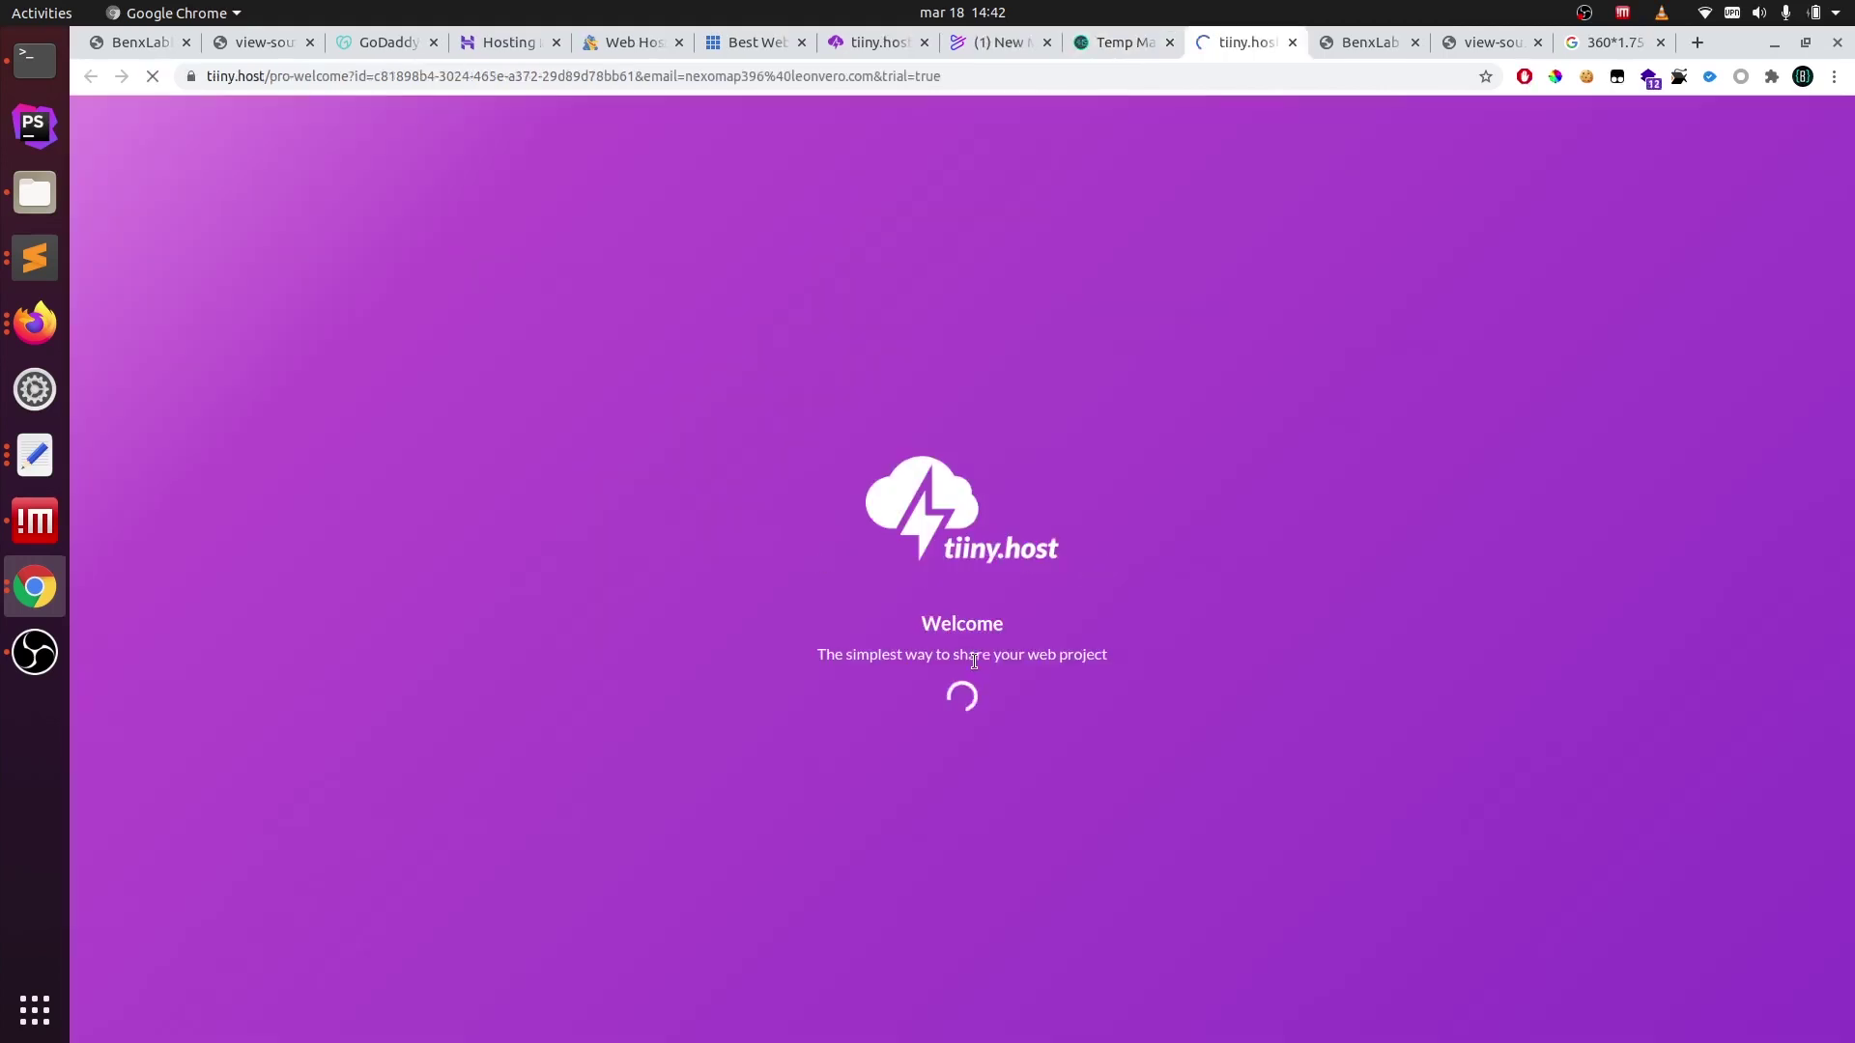
- Continue past the welcome page and check the BenxLabs homepage at testingbenx.tiiny.site
click(976, 709)
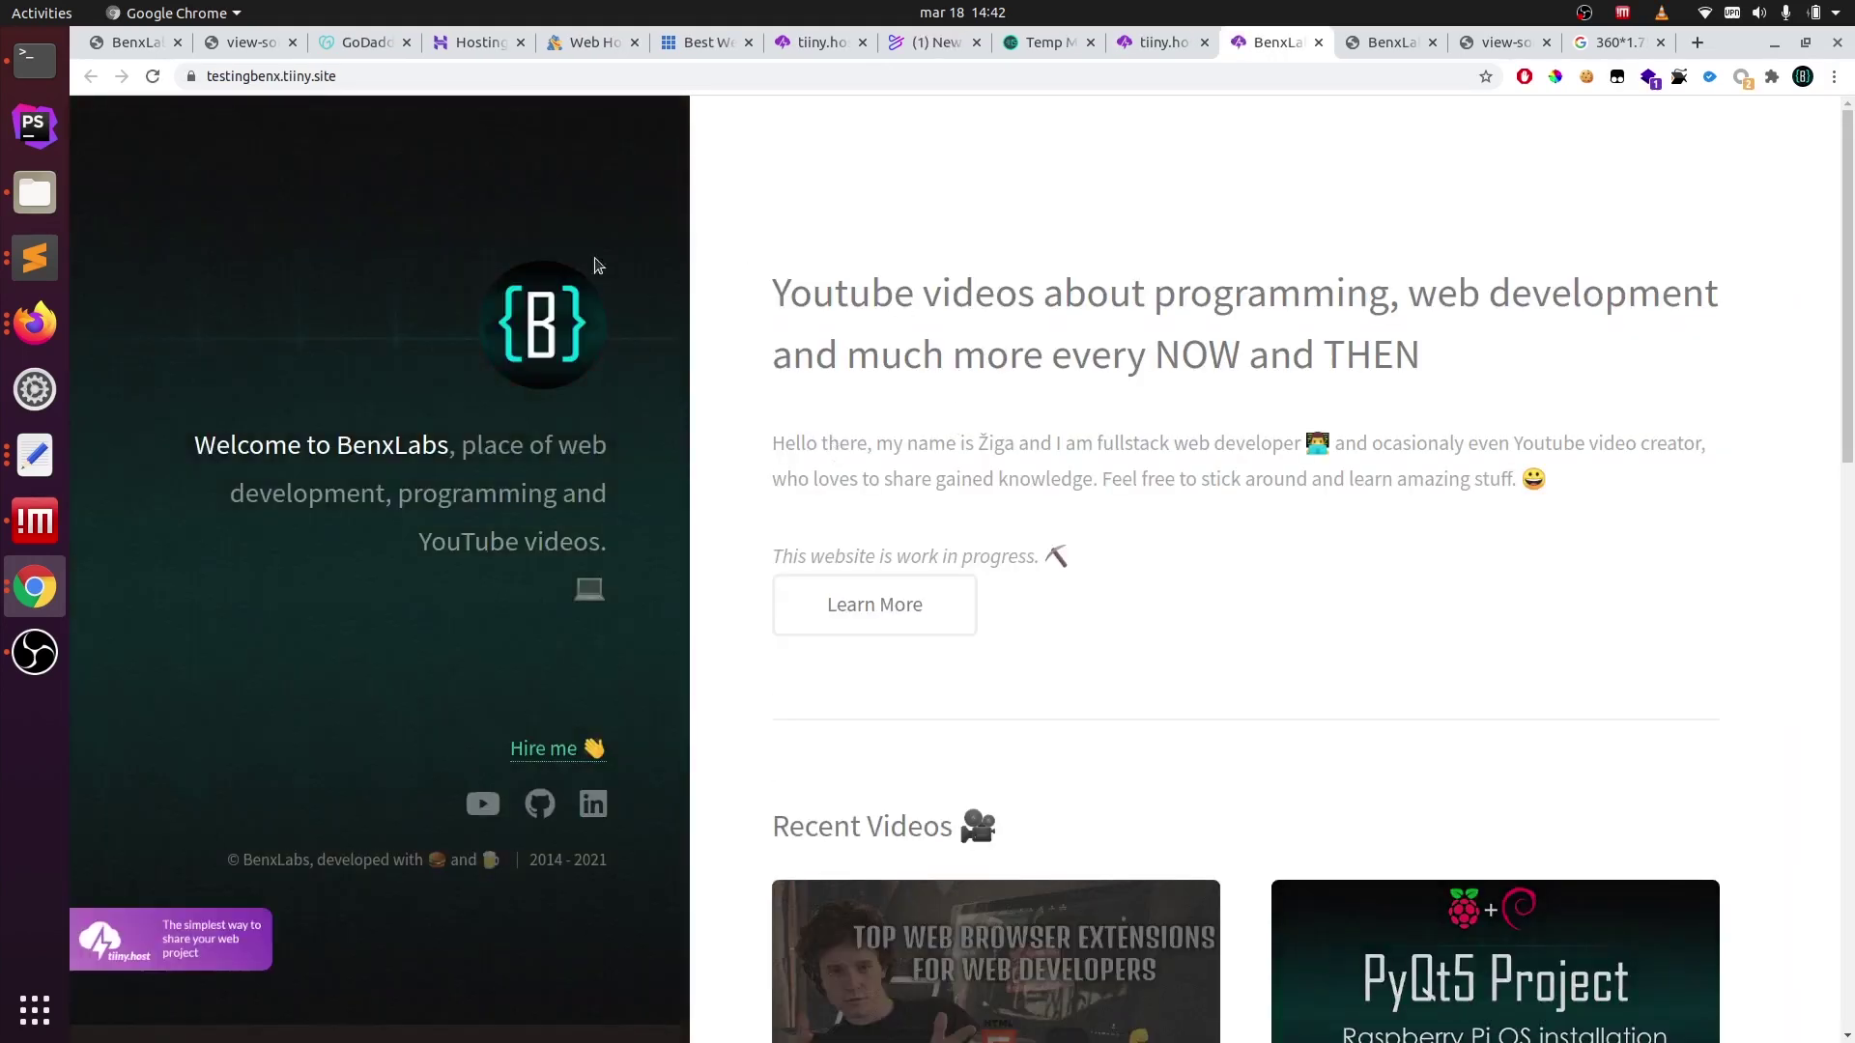
drag(240, 75, 372, 70)
click(372, 71)
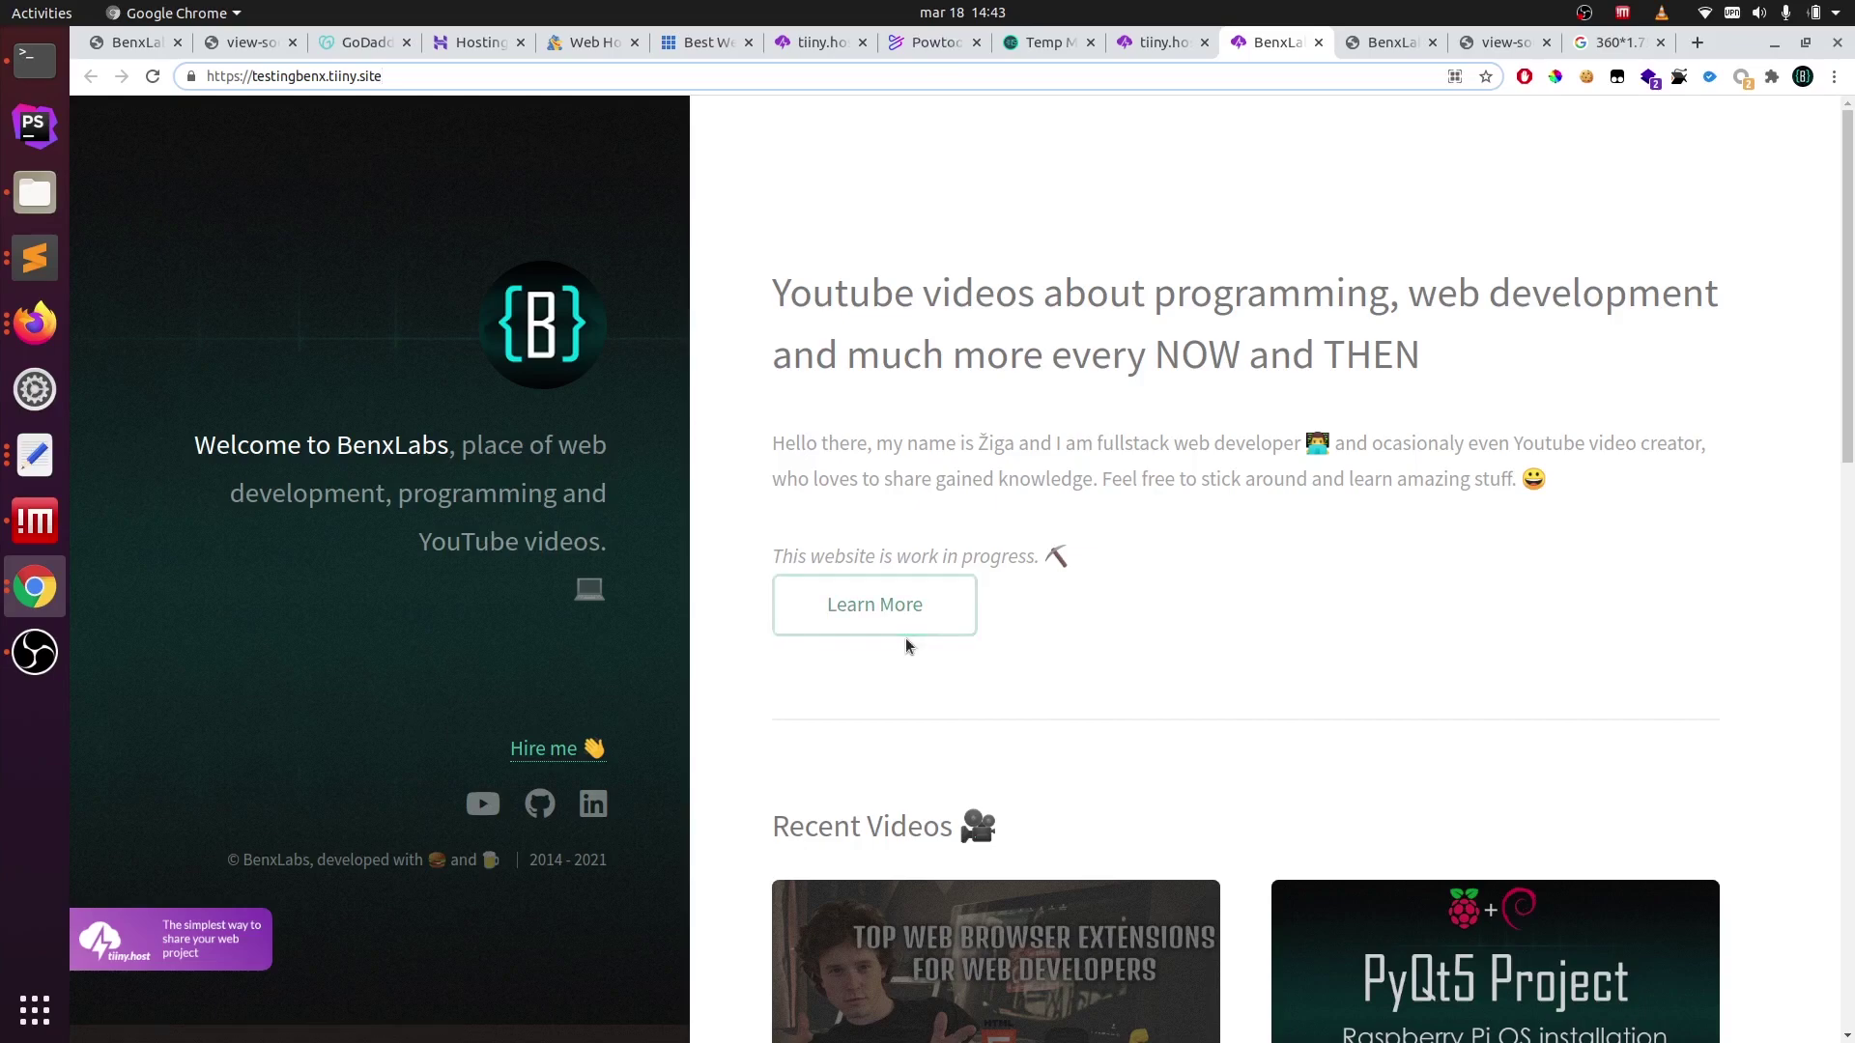
click(1845, 391)
scroll(1845, 391, down, 4)
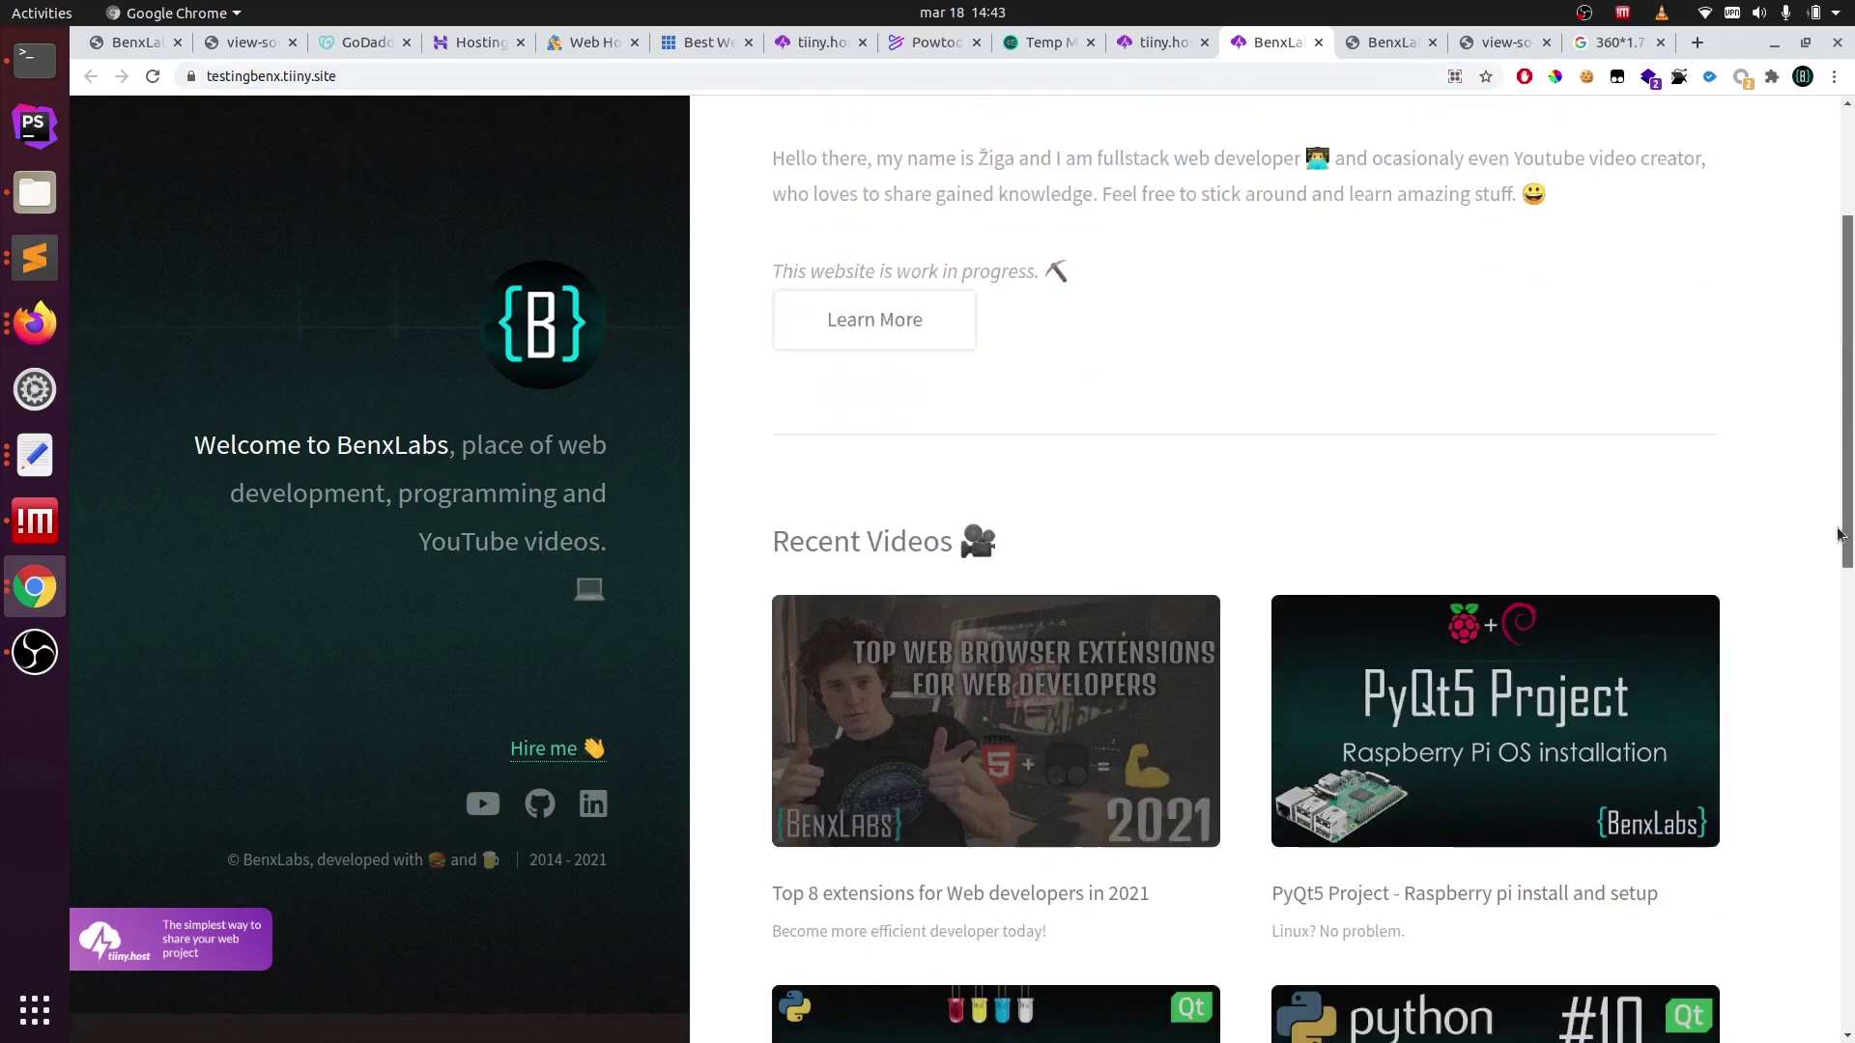
scroll(1845, 391, up, 4)
- Close the extra tabs to return to the tiny.host My Sites dashboard
drag(334, 72, 200, 83)
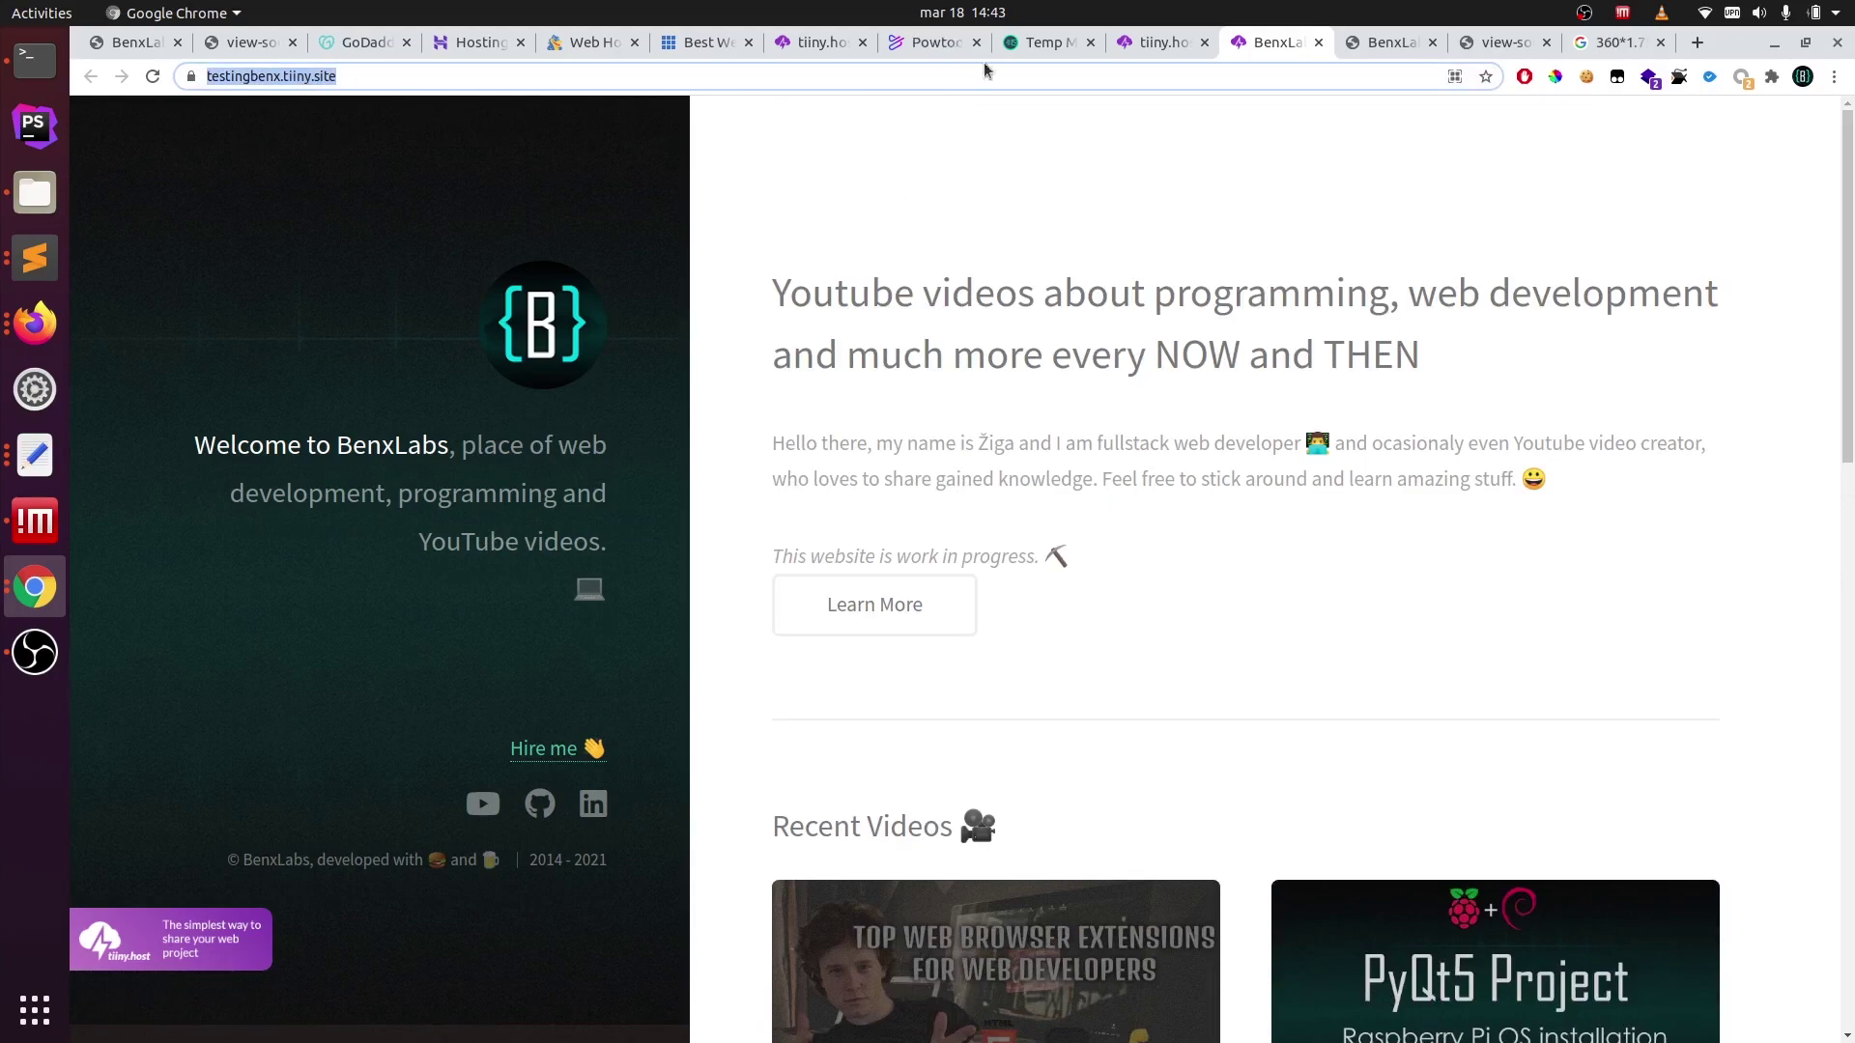
click(1205, 42)
click(1205, 41)
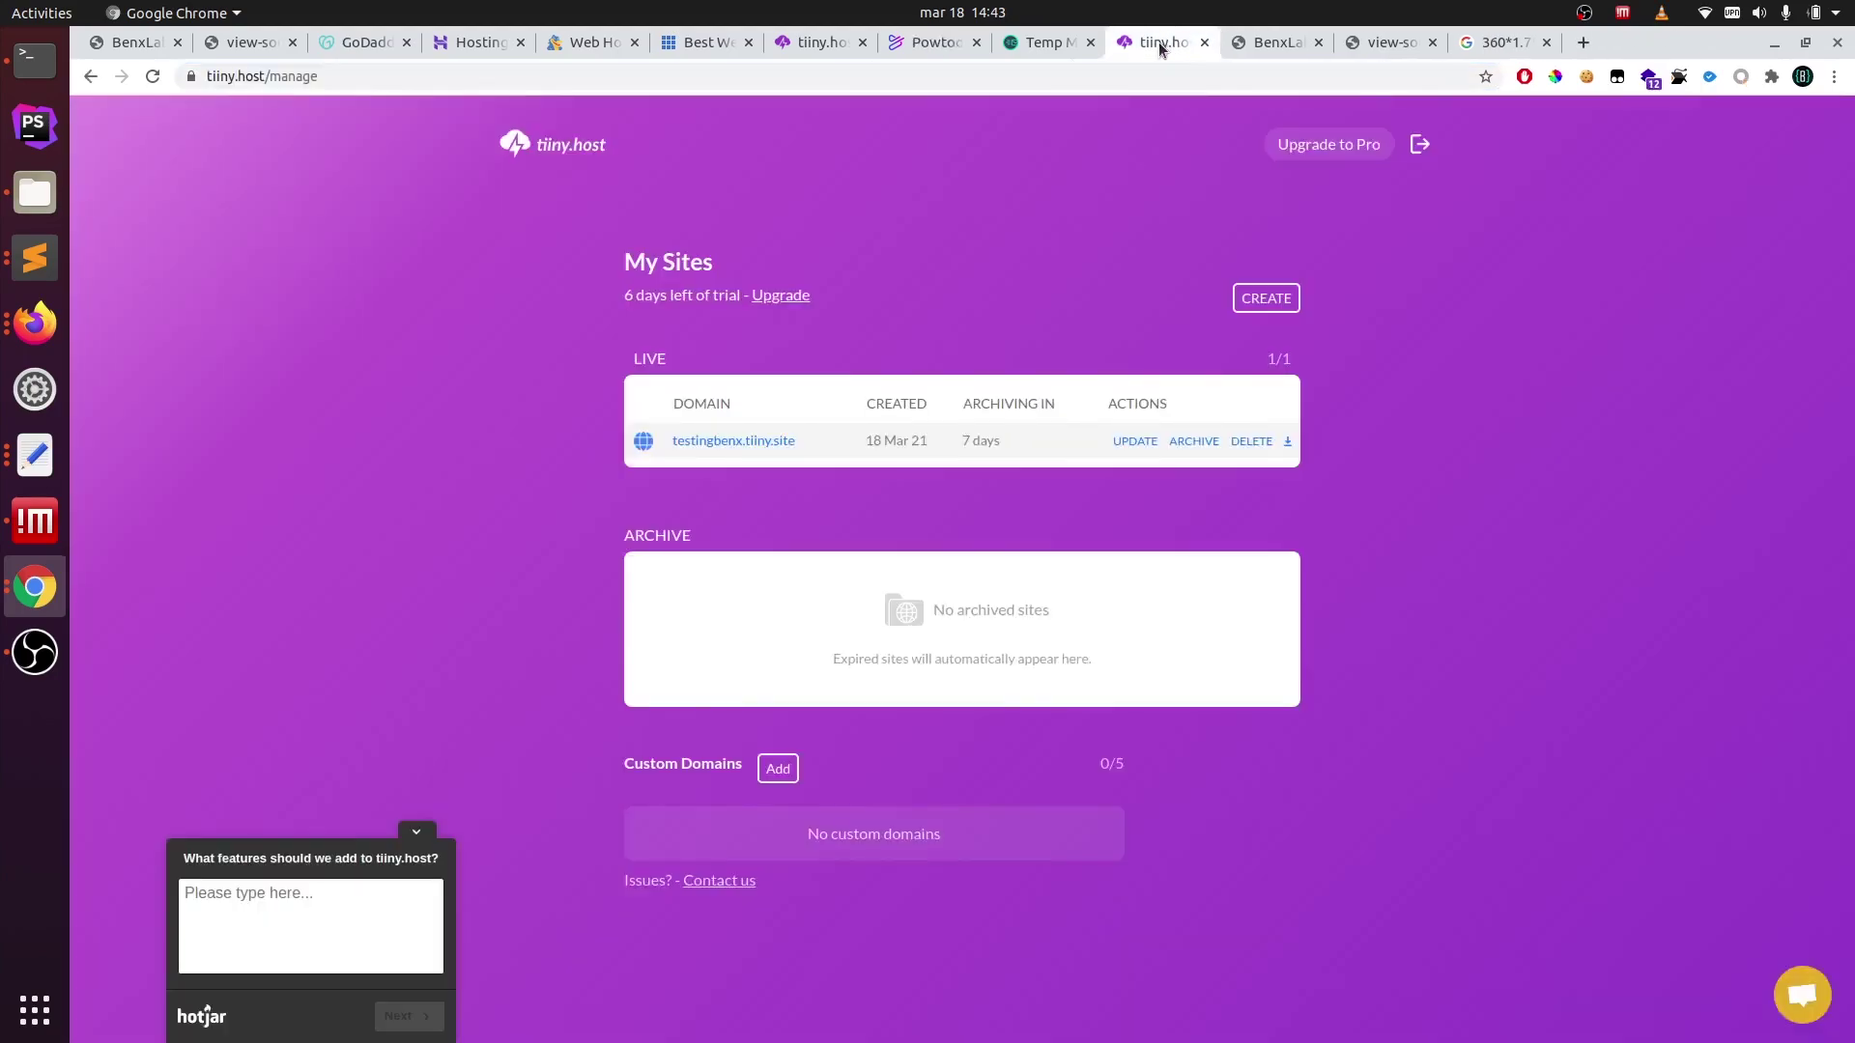